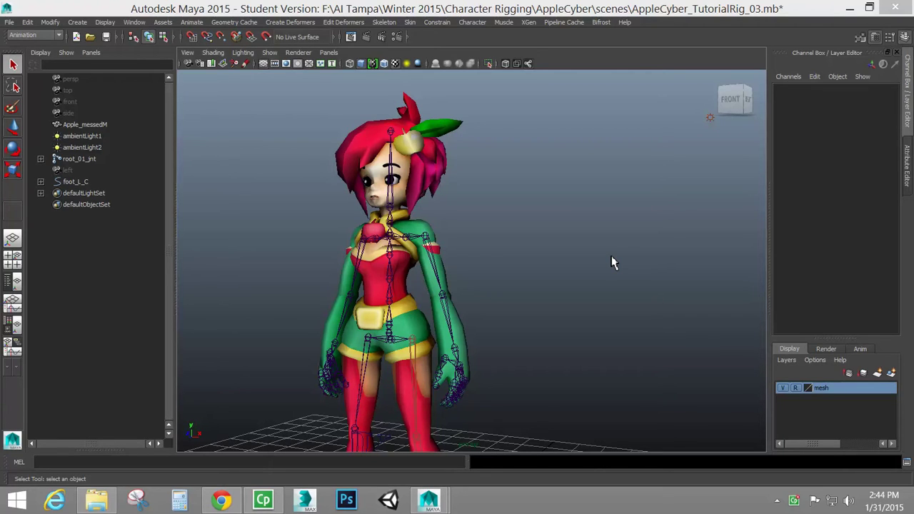
- Examine the character's joint chain from the hips up through the spine to the chest, from front, side and back
{"action": "mouse_move", "coordinate": [475, 300]}
{"action": "left_mouse_down", "text": "alt"}
{"action": "mouse_move", "coordinate": [450, 316]}
{"action": "mouse_move", "coordinate": [379, 310]}
{"action": "mouse_move", "coordinate": [308, 282]}
{"action": "mouse_move", "coordinate": [331, 265]}
{"action": "mouse_move", "coordinate": [414, 271]}
{"action": "mouse_move", "coordinate": [483, 302]}
{"action": "mouse_move", "coordinate": [510, 294]}
{"action": "mouse_move", "coordinate": [485, 294]}
{"action": "mouse_move", "coordinate": [595, 286]}
{"action": "mouse_move", "coordinate": [567, 304]}
{"action": "mouse_move", "coordinate": [464, 306]}
{"action": "left_mouse_up", "text": "alt"}
{"action": "left_click", "coordinate": [398, 308]}
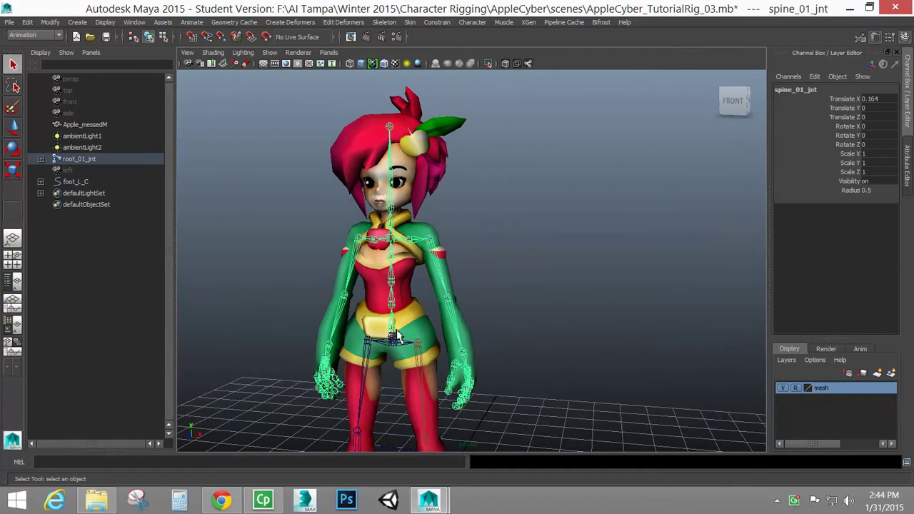
{"action": "left_click", "coordinate": [396, 341]}
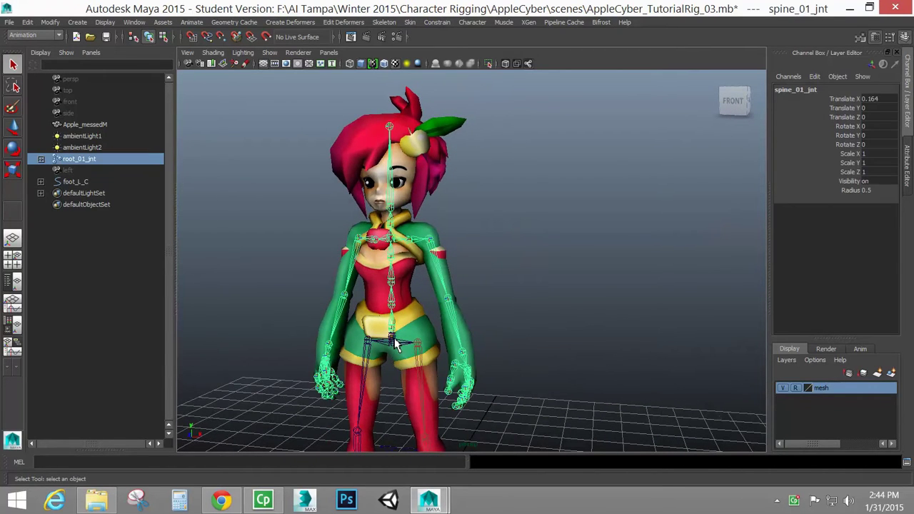
{"action": "left_click", "coordinate": [397, 262]}
{"action": "left_click_drag", "start_coordinate": [543, 299], "coordinate": [552, 318], "text": "alt"}
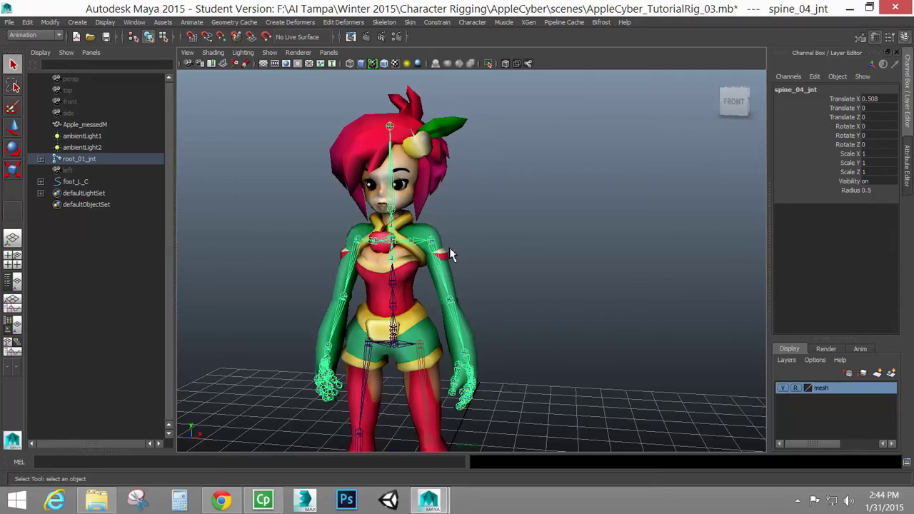
{"action": "left_click_drag", "start_coordinate": [536, 299], "coordinate": [496, 301], "text": "alt"}
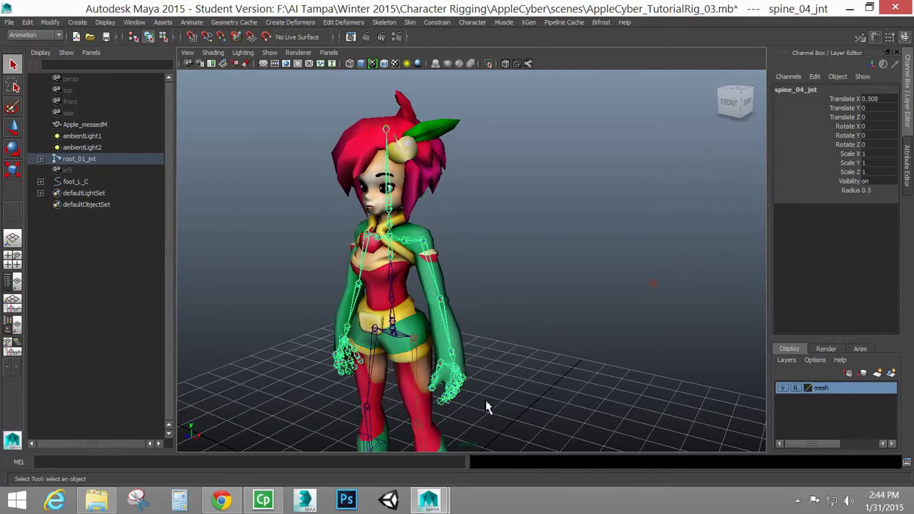
{"action": "middle_click_drag", "start_coordinate": [482, 408], "coordinate": [478, 388], "text": "alt"}
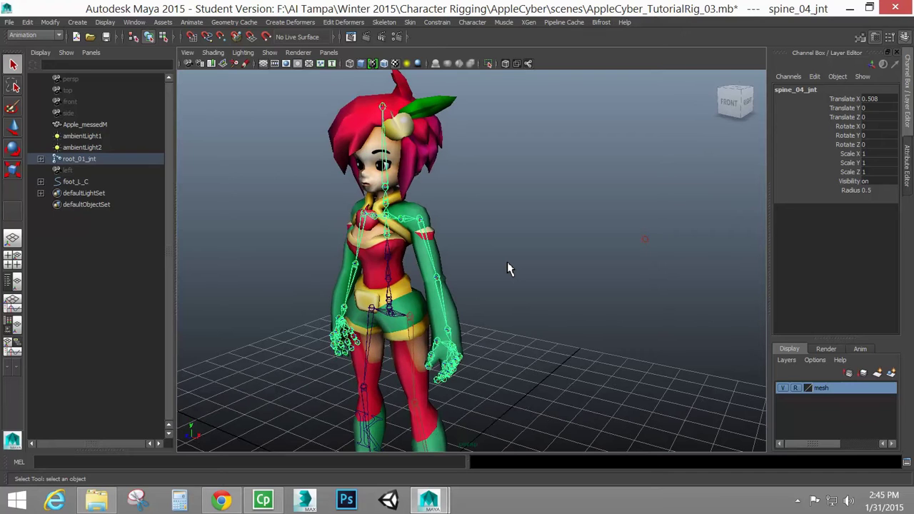
{"action": "mouse_move", "coordinate": [507, 264]}
{"action": "left_mouse_down", "text": "alt"}
{"action": "mouse_move", "coordinate": [495, 262]}
{"action": "mouse_move", "coordinate": [550, 267]}
{"action": "mouse_move", "coordinate": [579, 247]}
{"action": "mouse_move", "coordinate": [586, 257]}
{"action": "mouse_move", "coordinate": [496, 278]}
{"action": "mouse_move", "coordinate": [526, 258]}
{"action": "mouse_move", "coordinate": [535, 265]}
{"action": "mouse_move", "coordinate": [507, 259]}
{"action": "left_mouse_up", "text": "alt"}
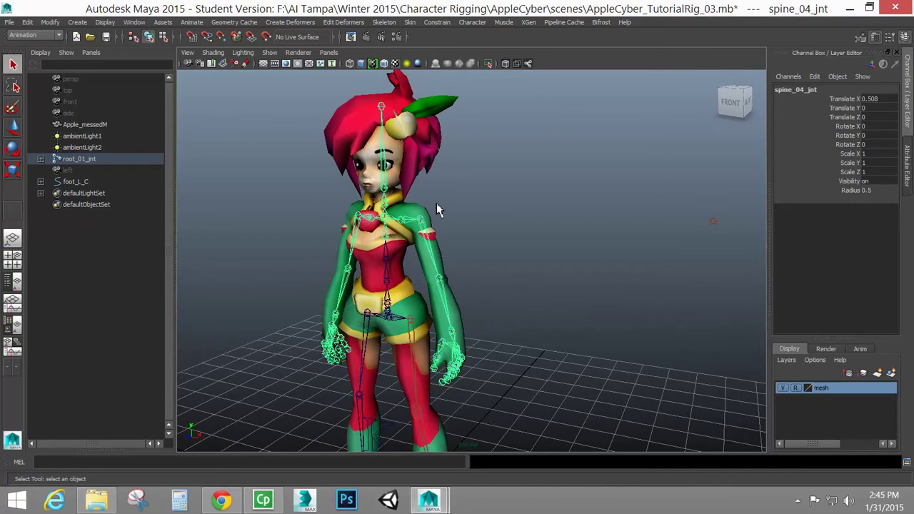
{"action": "left_click_drag", "start_coordinate": [531, 284], "coordinate": [384, 336], "text": "alt"}
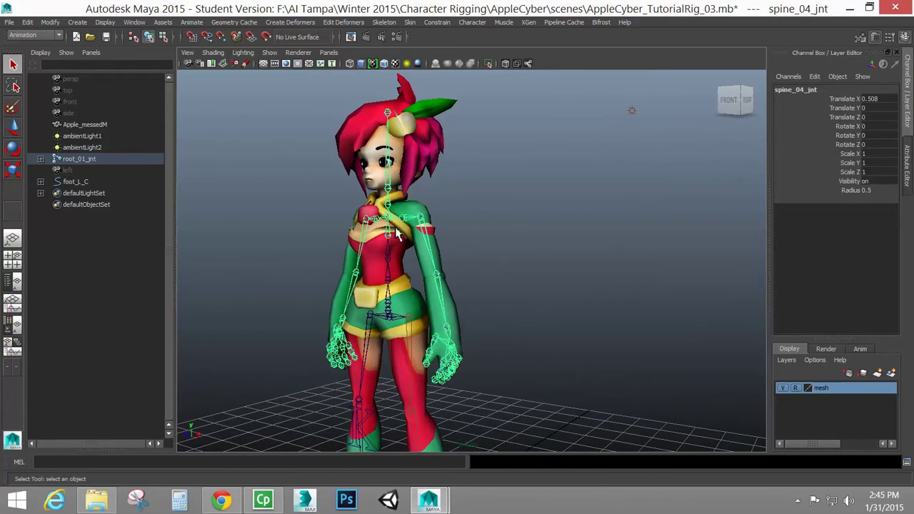
{"action": "left_click_drag", "start_coordinate": [550, 281], "coordinate": [416, 299], "text": "alt"}
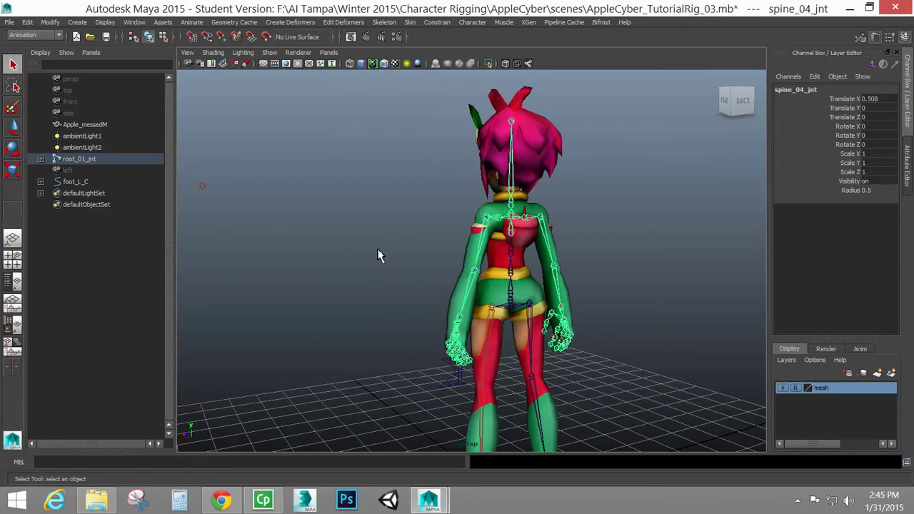
{"action": "left_click_drag", "start_coordinate": [379, 255], "coordinate": [576, 259], "text": "alt"}
- Create a NURBS circle with a radius of about 1.38 on the grid beside the character's feet
{"action": "middle_click_drag", "start_coordinate": [539, 326], "coordinate": [532, 300], "text": "alt"}
{"action": "right_click_drag", "start_coordinate": [532, 307], "coordinate": [426, 284], "text": "alt"}
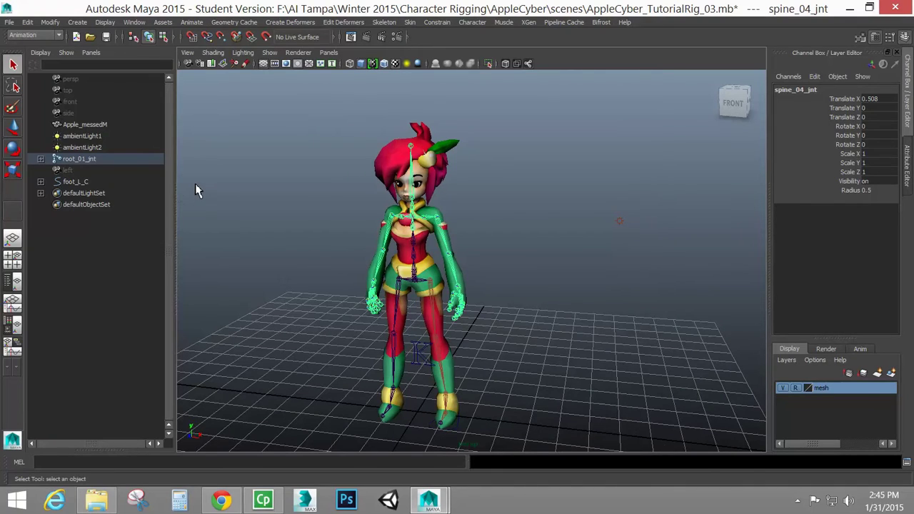
{"action": "left_click", "coordinate": [76, 23]}
{"action": "mouse_move", "coordinate": [119, 44]}
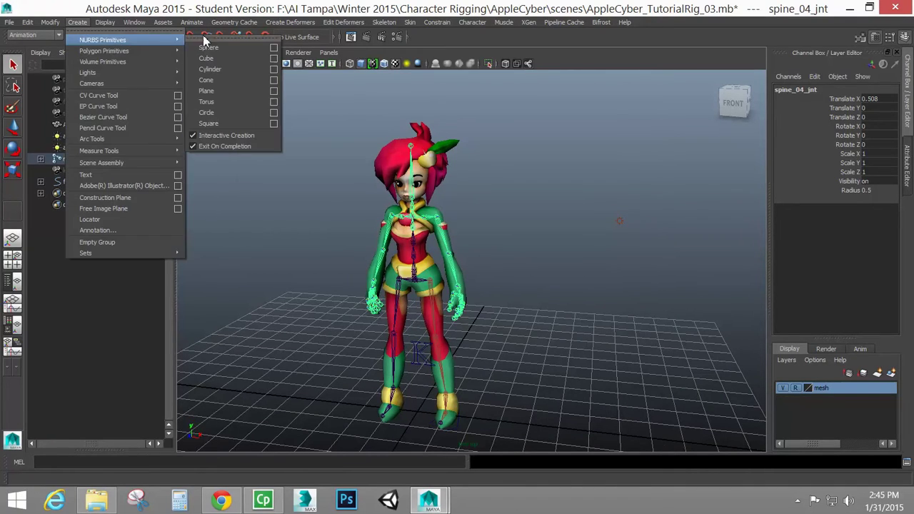
{"action": "left_click", "coordinate": [207, 112]}
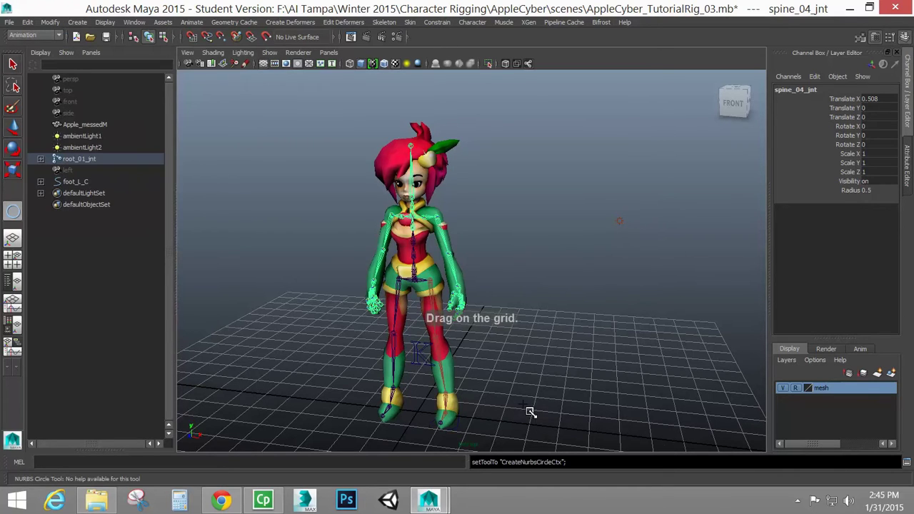
{"action": "left_click_drag", "start_coordinate": [522, 405], "coordinate": [543, 426]}
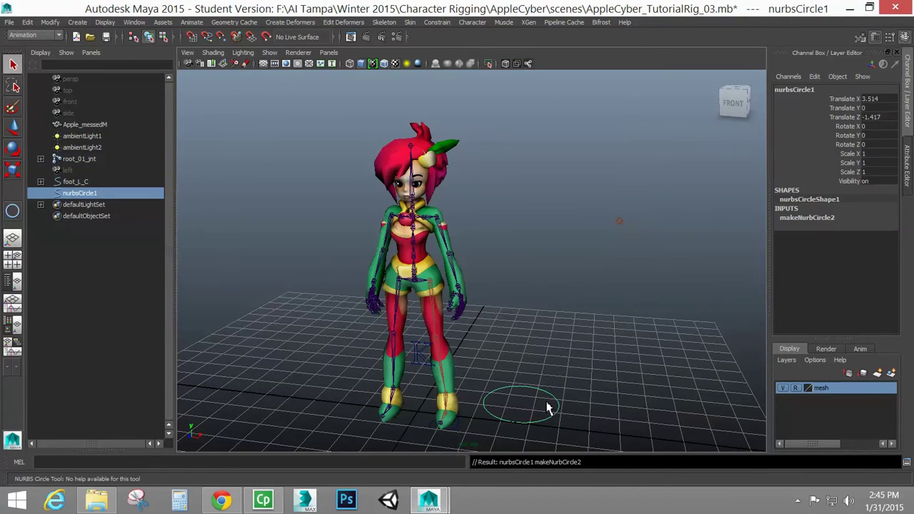
- Snap the NURBS circle to the root joint at the hips, hiding the mesh layer while placing it and showing it again
{"action": "key", "text": "w"}
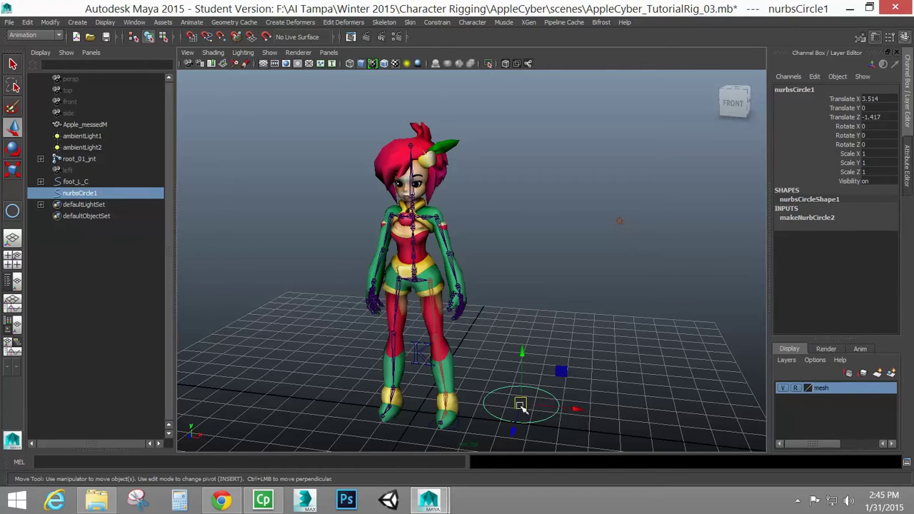
{"action": "key", "text": "v"}
{"action": "left_click_drag", "start_coordinate": [523, 405], "coordinate": [416, 274]}
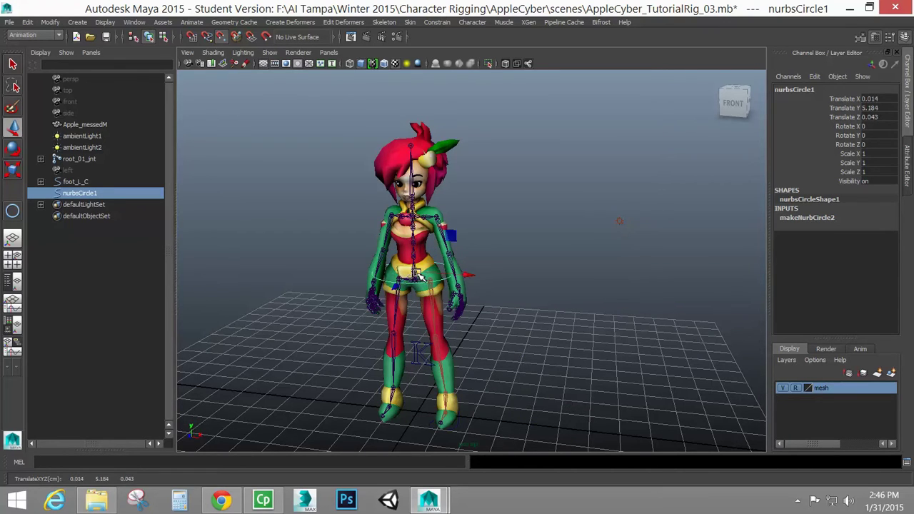
{"action": "left_click", "coordinate": [783, 388]}
{"action": "right_click_drag", "start_coordinate": [347, 297], "coordinate": [611, 326], "text": "alt"}
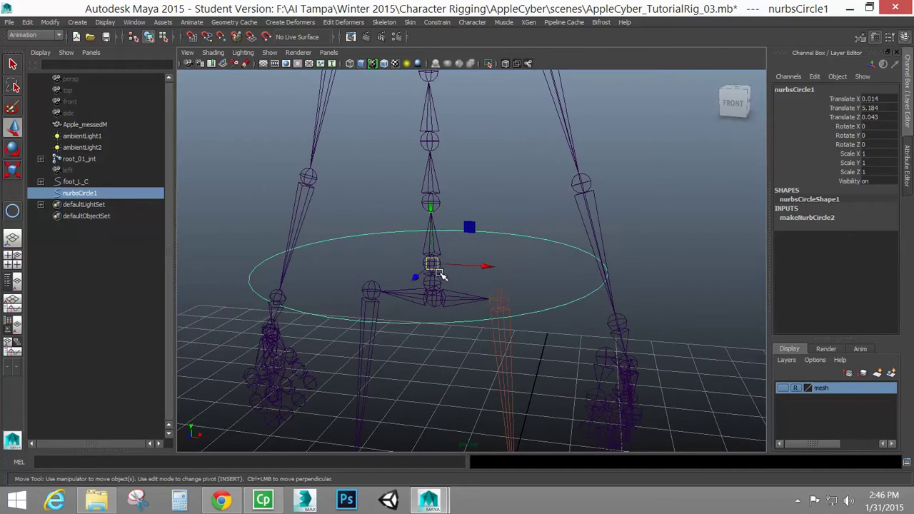
{"action": "key", "text": "v"}
{"action": "left_click_drag", "start_coordinate": [432, 264], "coordinate": [432, 283]}
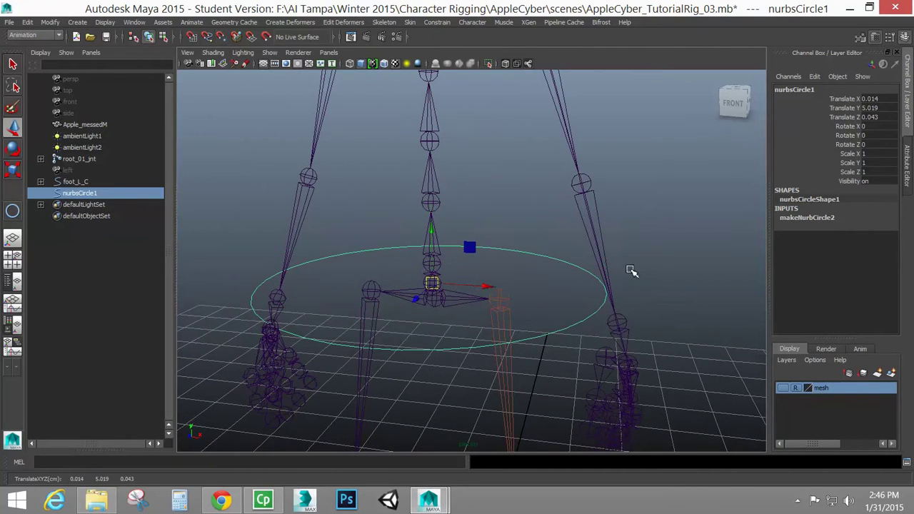
{"action": "left_click", "coordinate": [782, 389]}
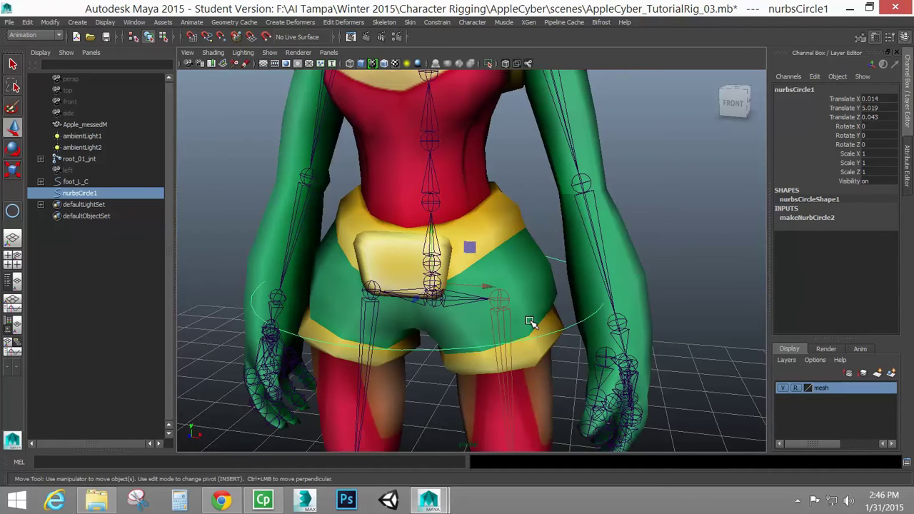
{"action": "right_click_drag", "start_coordinate": [530, 320], "coordinate": [453, 325], "text": "alt"}
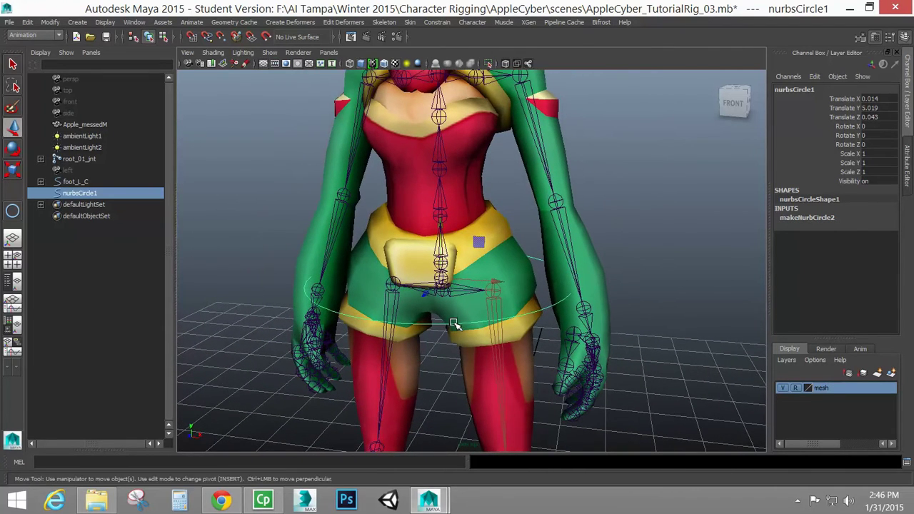
{"action": "middle_click_drag", "start_coordinate": [454, 322], "coordinate": [432, 355], "text": "alt"}
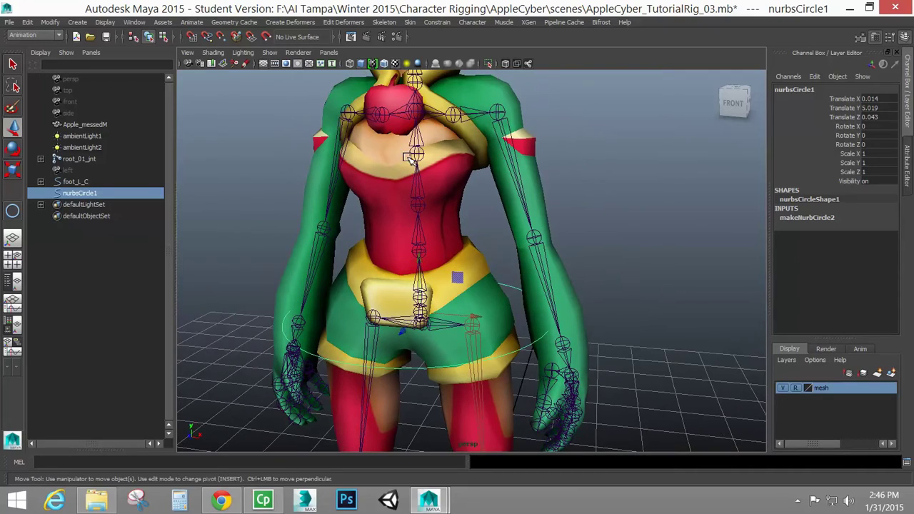
{"action": "left_click_drag", "start_coordinate": [433, 355], "coordinate": [523, 369], "text": "alt"}
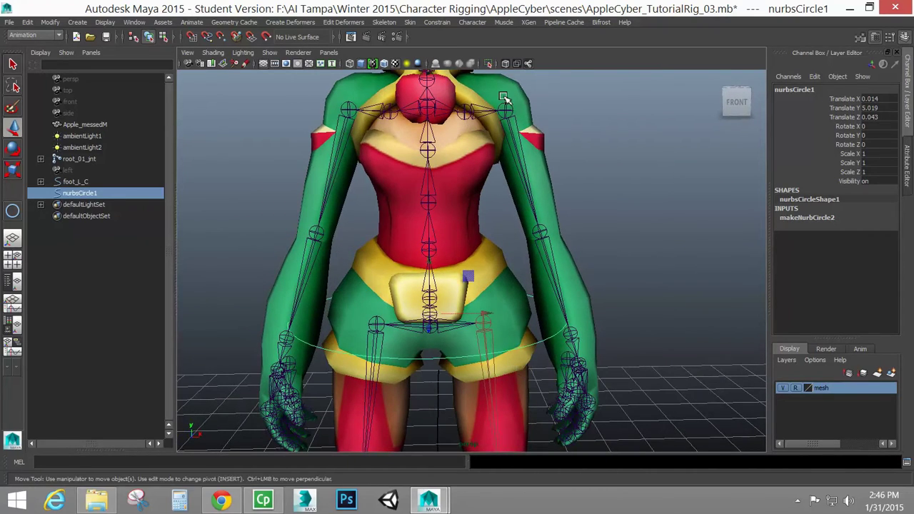
{"action": "left_click_drag", "start_coordinate": [579, 295], "coordinate": [568, 339], "text": "alt"}
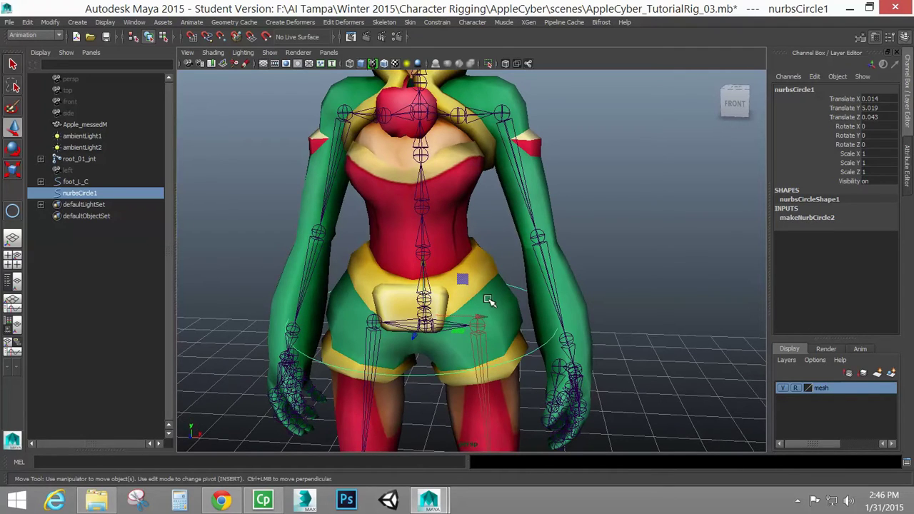
{"action": "left_click", "coordinate": [821, 217]}
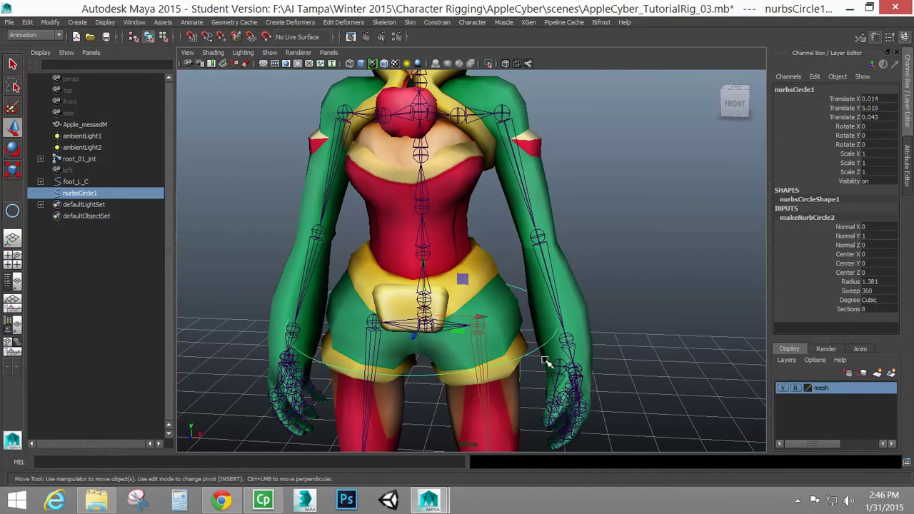
{"action": "right_click_drag", "start_coordinate": [542, 350], "coordinate": [541, 249]}
{"action": "left_click", "coordinate": [519, 287]}
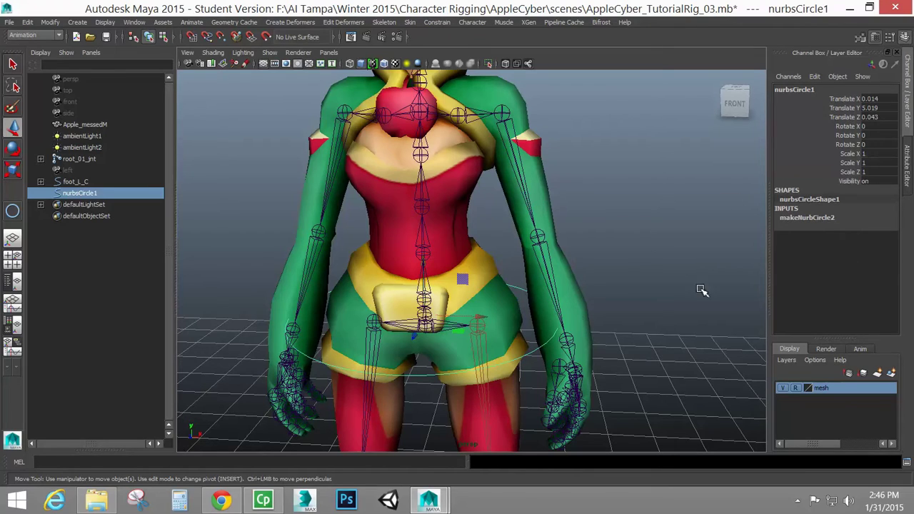
- Reduce the hip circle's radius, trying 1 and settling on 1.1
{"action": "left_click", "coordinate": [802, 222]}
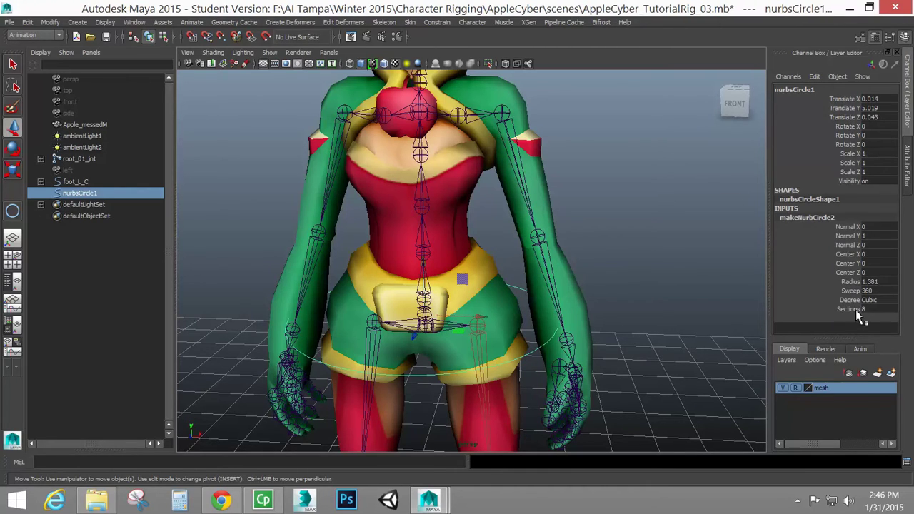
{"action": "left_click", "coordinate": [876, 282]}
{"action": "left_click", "coordinate": [876, 282]}
{"action": "type", "text": "1"}
{"action": "key", "text": "Return"}
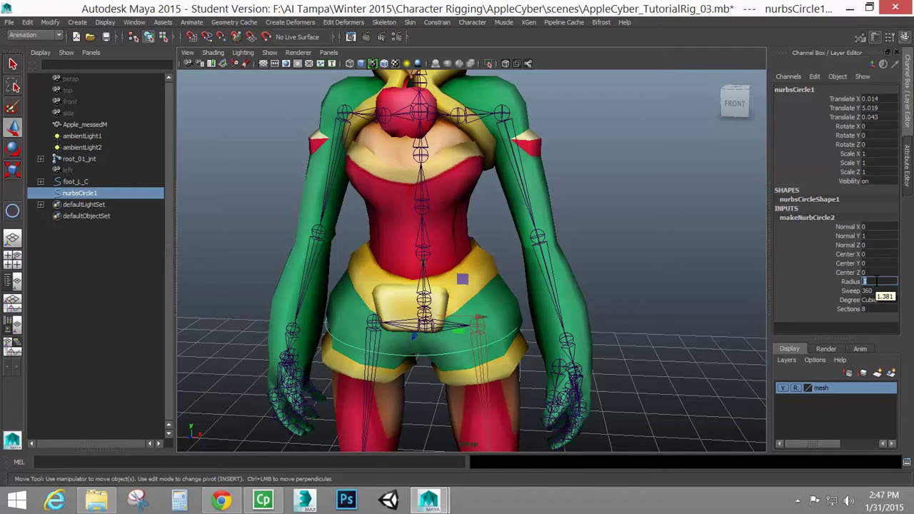
{"action": "type", "text": "1.1"}
{"action": "key", "text": "Return"}
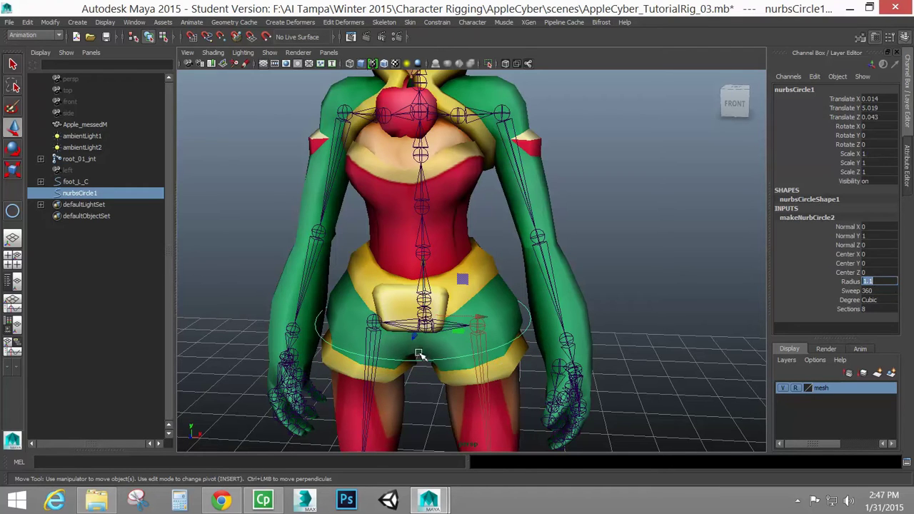
- Try moving the circle behind the character and shifting its pivot back to the hips, and undo the circle's move
{"action": "left_click_drag", "start_coordinate": [463, 363], "coordinate": [407, 304], "text": "alt"}
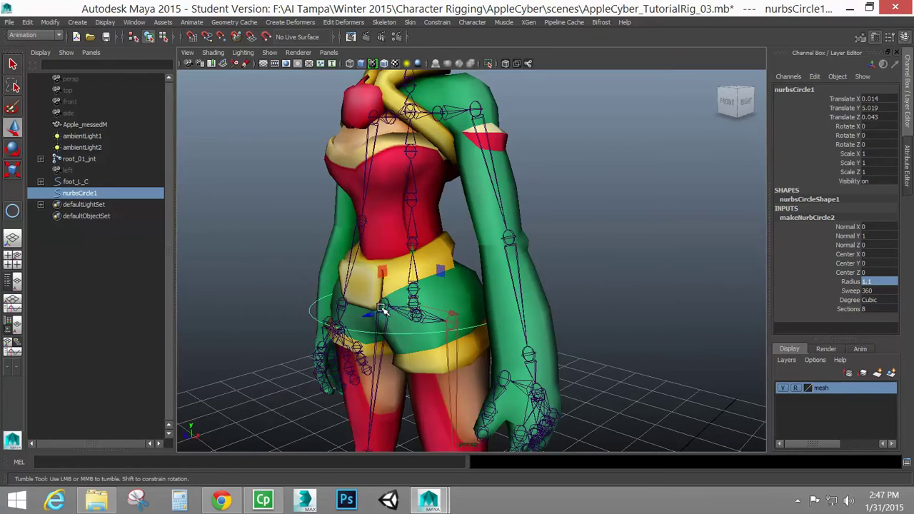
{"action": "left_click_drag", "start_coordinate": [413, 334], "coordinate": [559, 276], "text": "alt"}
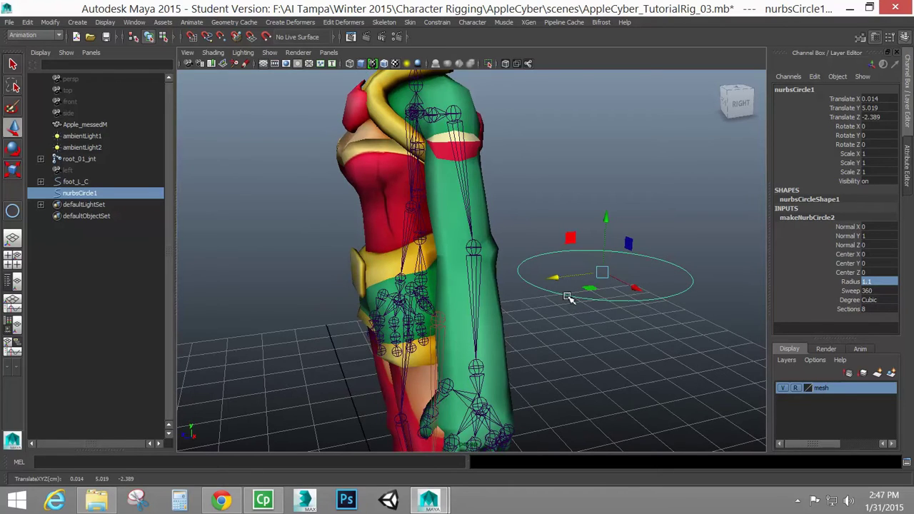
{"action": "key", "text": "Insert"}
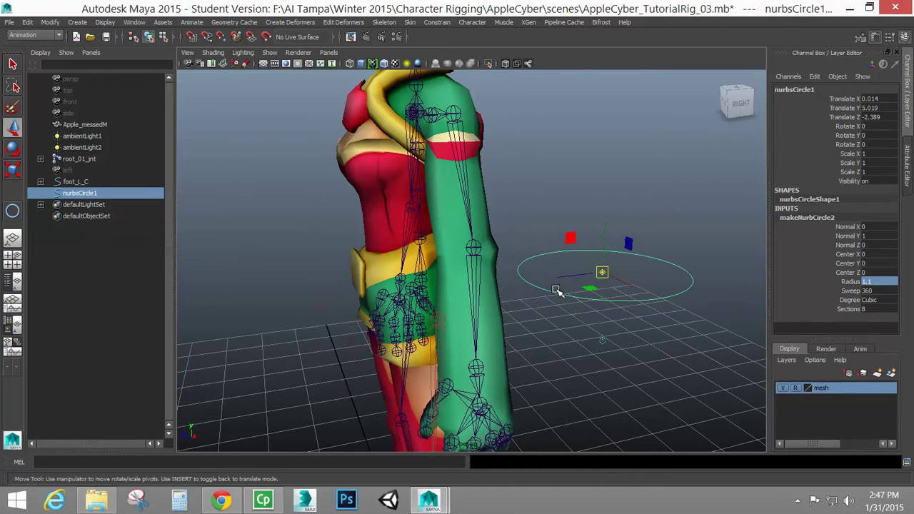
{"action": "left_click_drag", "start_coordinate": [603, 276], "coordinate": [426, 293]}
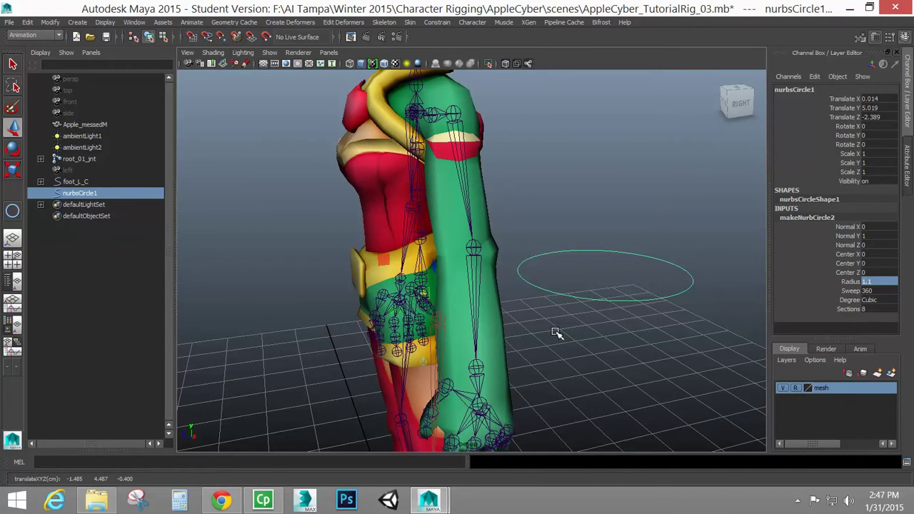
{"action": "key", "text": "ctrl+z"}
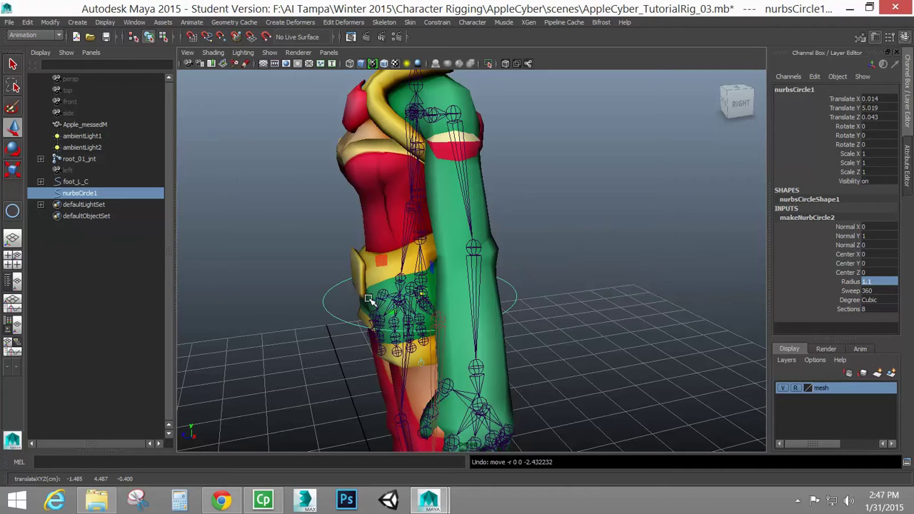
- Rename the NURBS circle around the hips to root_Ctrl
{"action": "left_click_drag", "start_coordinate": [368, 298], "coordinate": [443, 305], "text": "alt"}
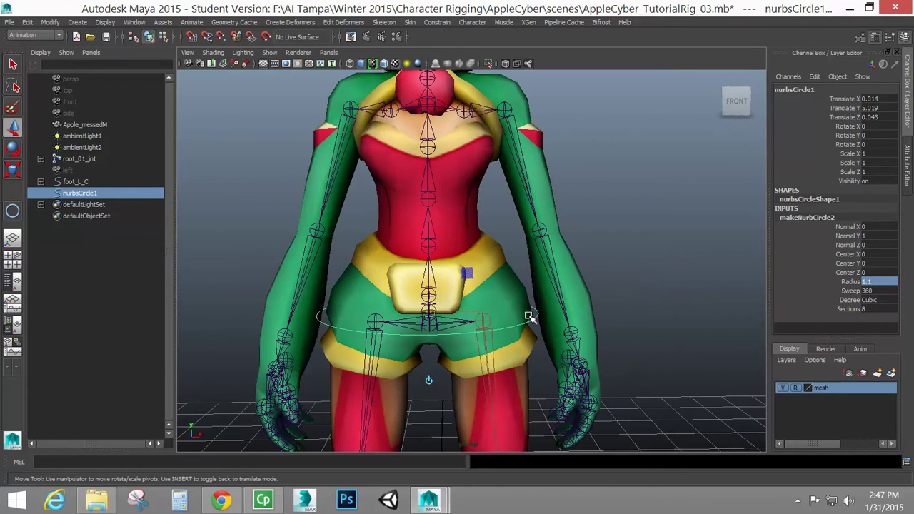
{"action": "double_click", "coordinate": [819, 90]}
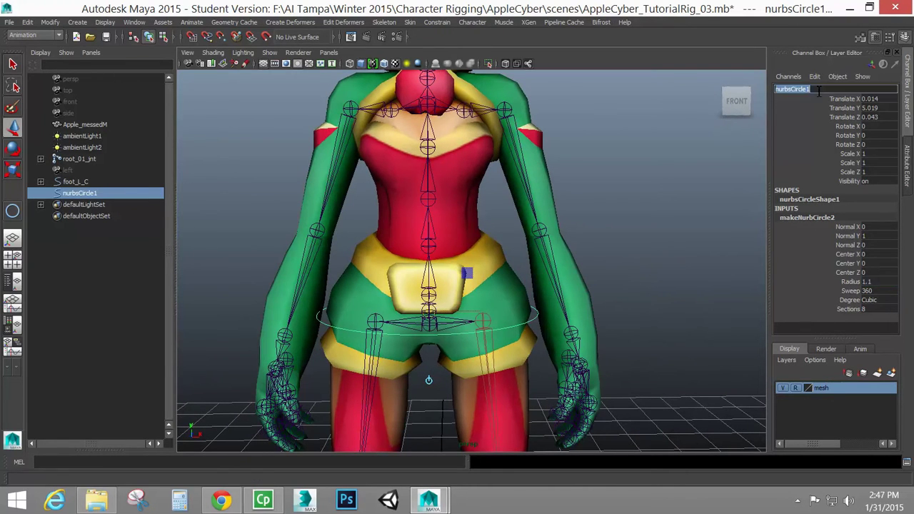
{"action": "type", "text": "ro"}
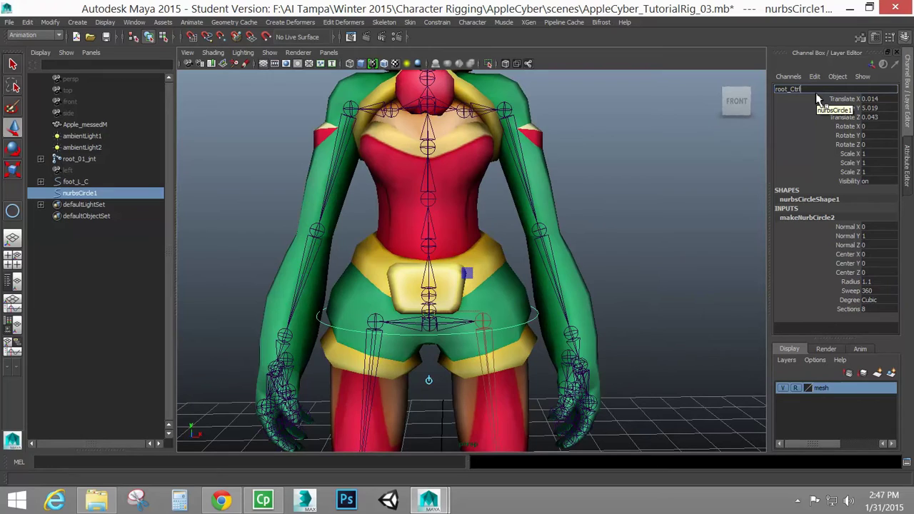
{"action": "type", "text": "ot_Ctrl"}
{"action": "key", "text": "Return"}
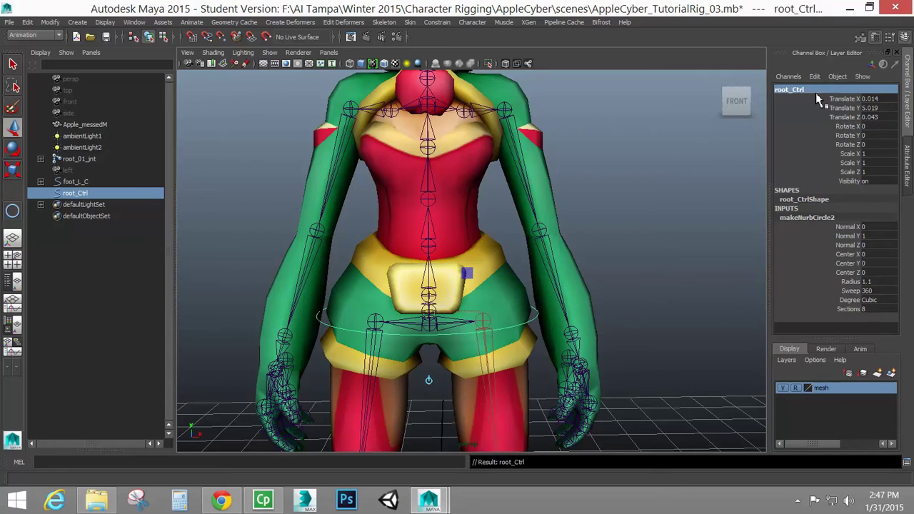
- Duplicate root_Ctrl and move the copy slightly below it around the hips, to about X 0.017, Y 4.878, Z 0
{"action": "key", "text": "ctrl+d"}
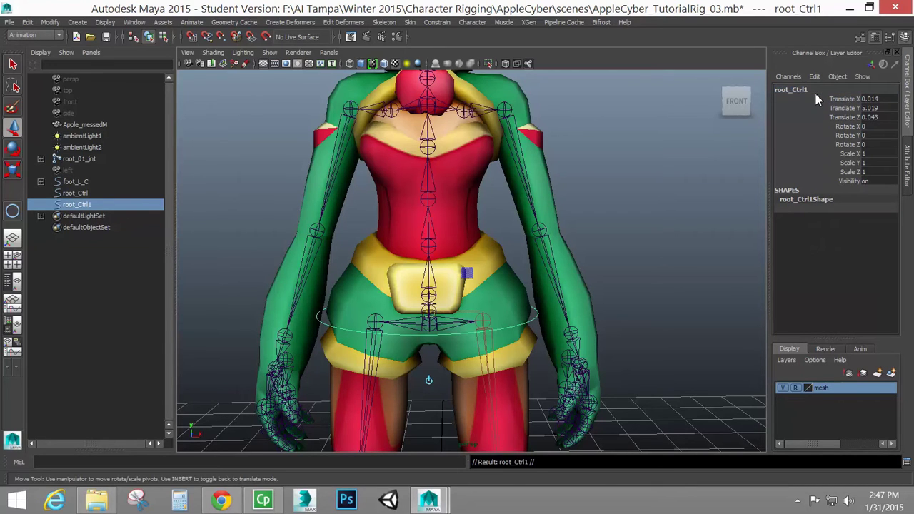
{"action": "left_click_drag", "start_coordinate": [498, 280], "coordinate": [465, 310], "text": "alt"}
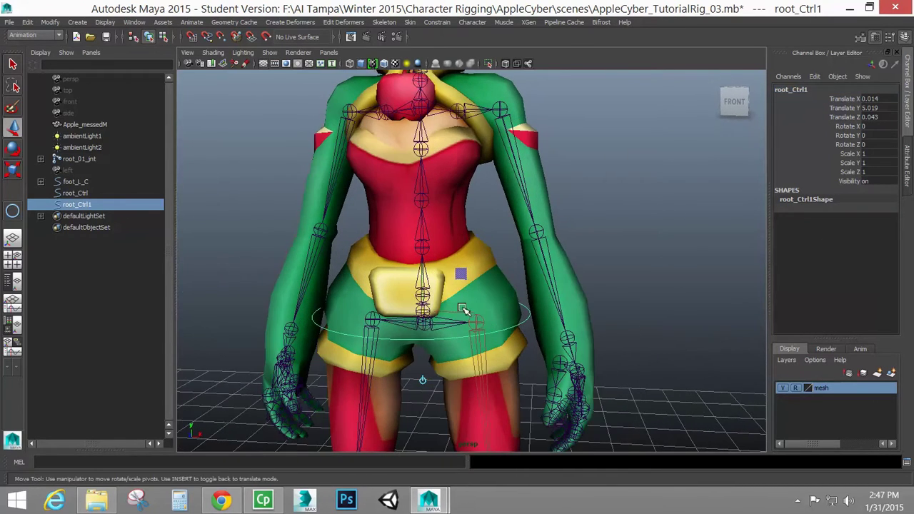
{"action": "key", "text": "Insert"}
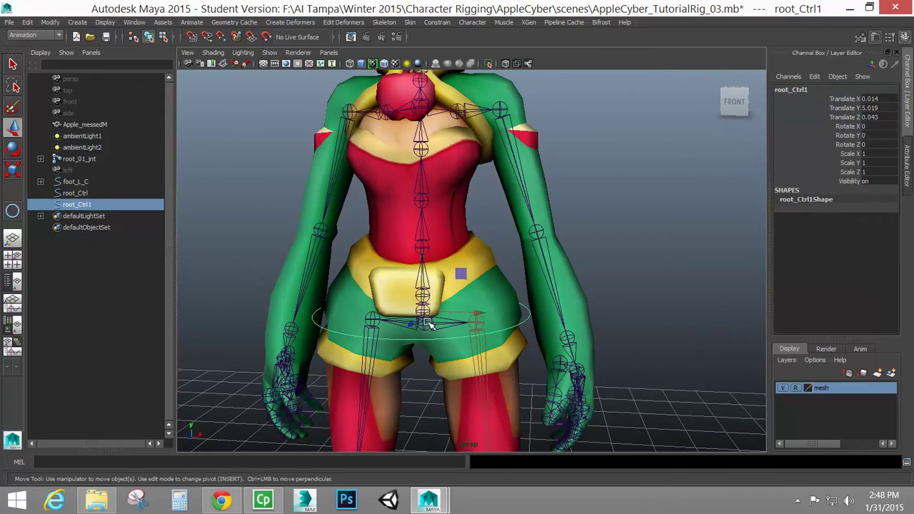
{"action": "left_click_drag", "start_coordinate": [424, 322], "coordinate": [431, 327]}
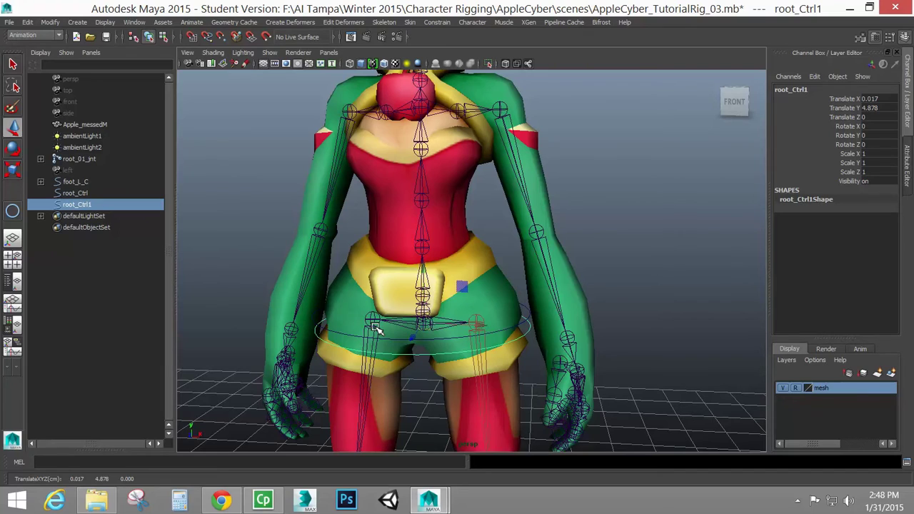
- Rename the duplicated circle to hip_Ctrl
{"action": "double_click", "coordinate": [793, 90]}
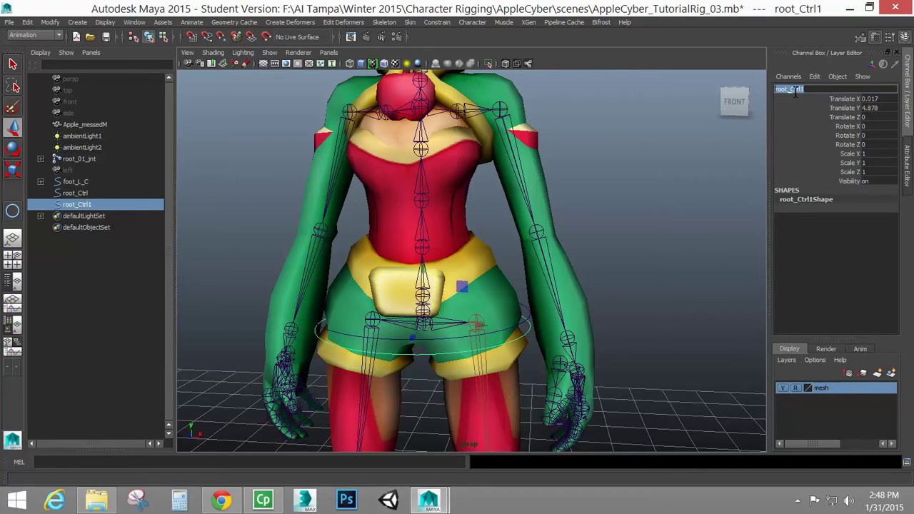
{"action": "type", "text": "hip_Ctrl"}
{"action": "key", "text": "Return"}
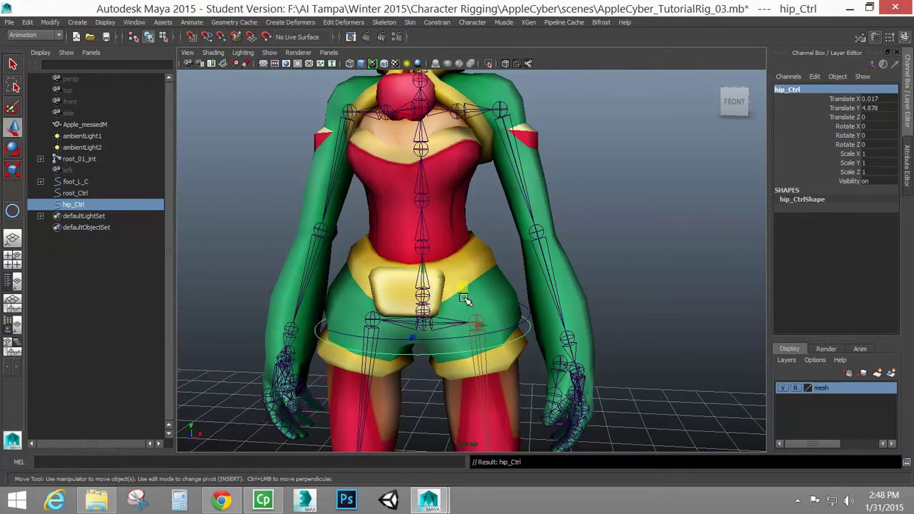
- Examine how the root_Ctrl and hip_Ctrl circles sit around the hips, selecting each one from different angles
{"action": "mouse_move", "coordinate": [464, 296]}
{"action": "left_mouse_down", "text": "alt"}
{"action": "mouse_move", "coordinate": [455, 331]}
{"action": "mouse_move", "coordinate": [464, 292]}
{"action": "mouse_move", "coordinate": [469, 306]}
{"action": "left_mouse_up", "text": "alt"}
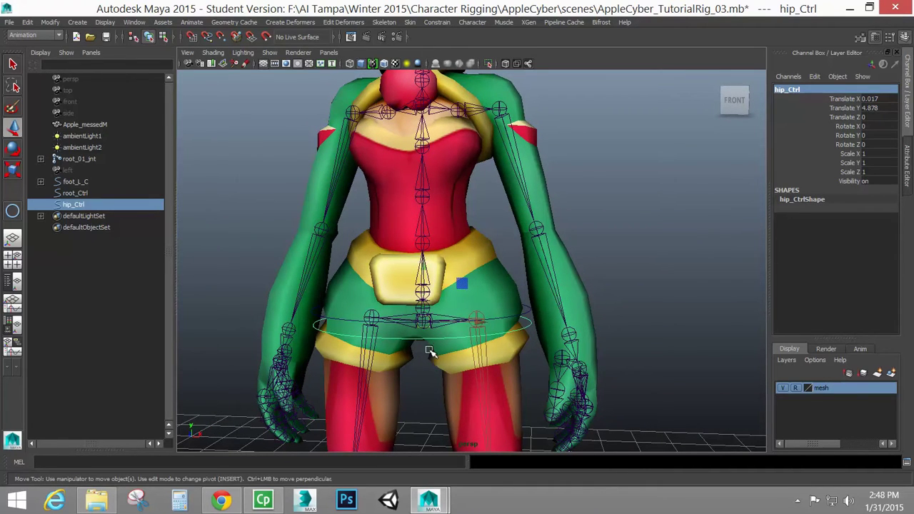
{"action": "left_click_drag", "start_coordinate": [429, 341], "coordinate": [503, 340], "text": "alt"}
{"action": "left_click", "coordinate": [503, 339]}
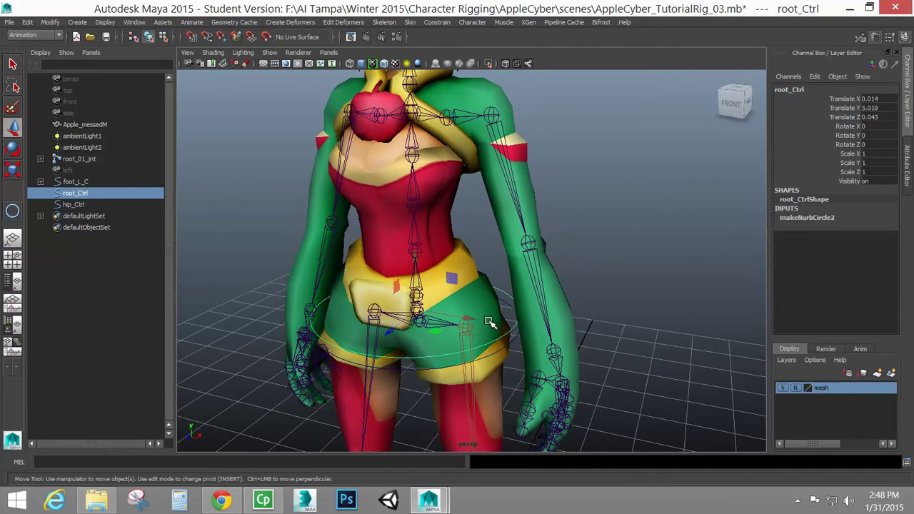
{"action": "left_click_drag", "start_coordinate": [492, 323], "coordinate": [528, 339], "text": "alt"}
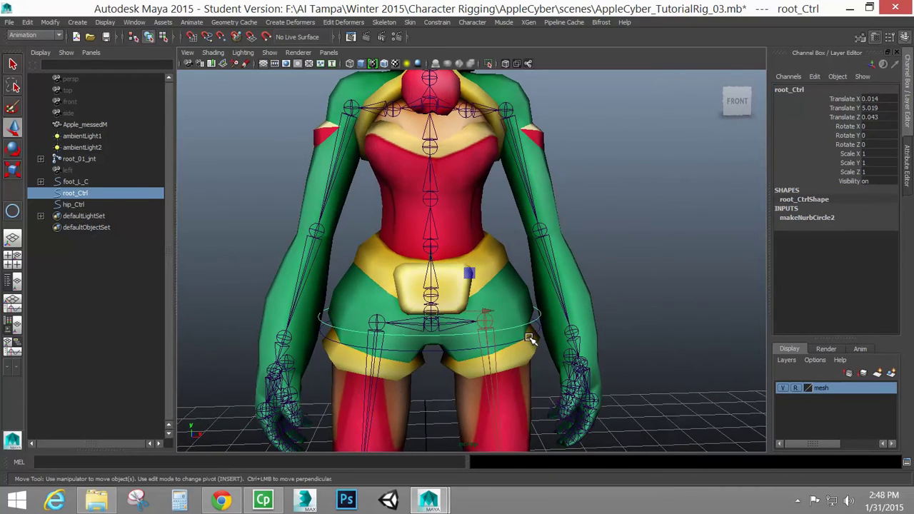
{"action": "left_click", "coordinate": [529, 339]}
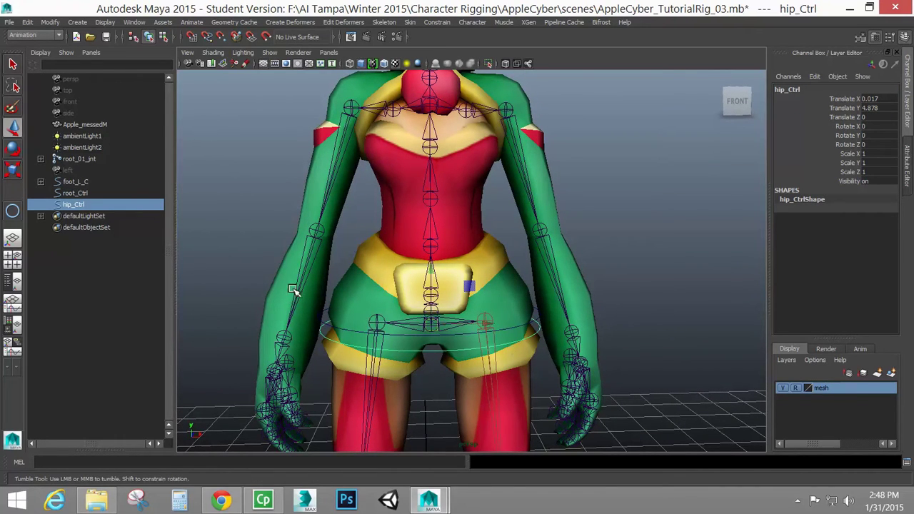
{"action": "left_click_drag", "start_coordinate": [455, 349], "coordinate": [433, 356], "text": "alt"}
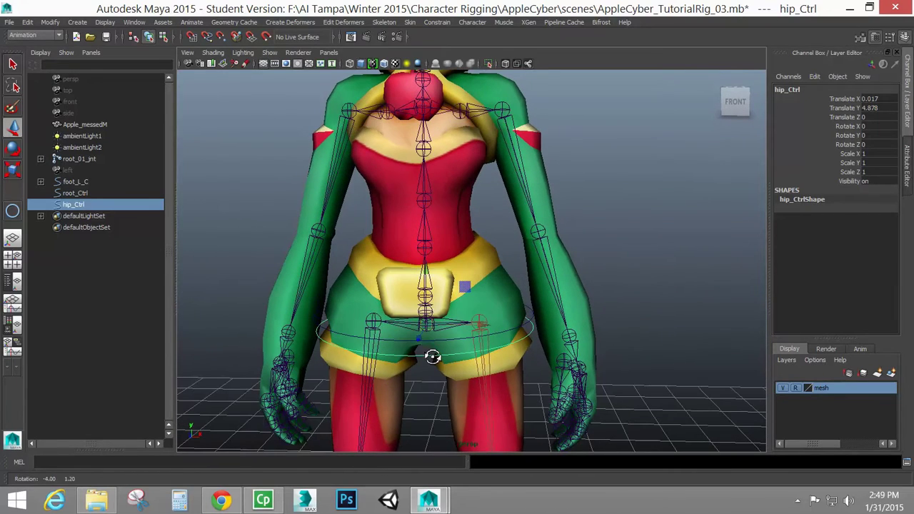
- Try to pick a front control vertex on the hip_Ctrl circle
{"action": "right_click_drag", "start_coordinate": [426, 357], "coordinate": [344, 280]}
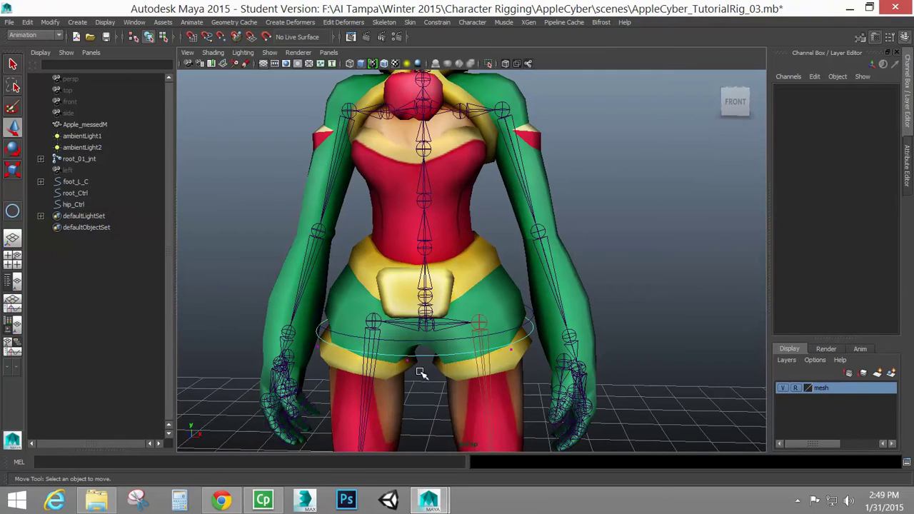
{"action": "left_click", "coordinate": [358, 341]}
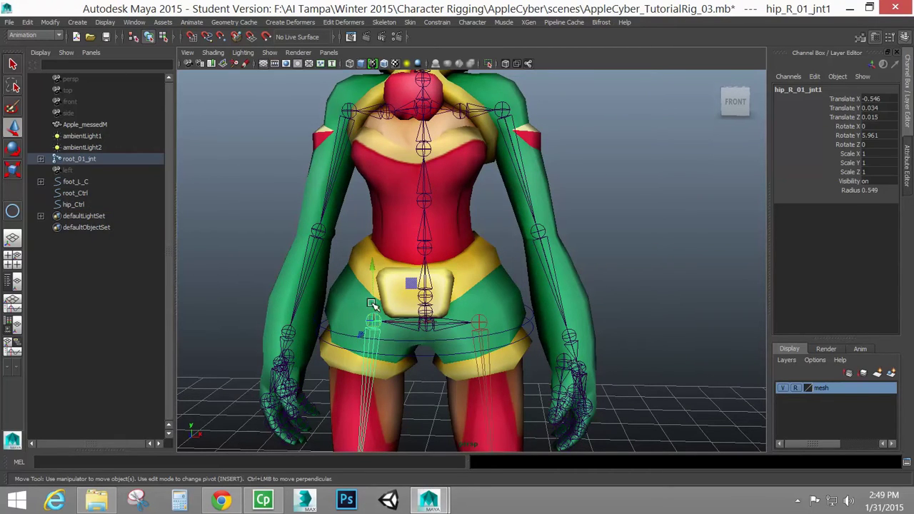
{"action": "left_click", "coordinate": [402, 361]}
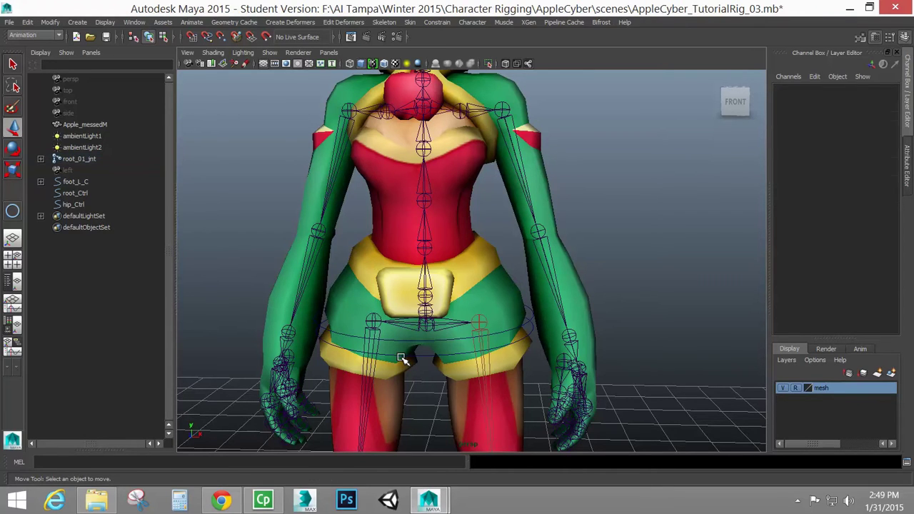
{"action": "right_click_drag", "start_coordinate": [402, 357], "coordinate": [336, 264]}
{"action": "left_click_drag", "start_coordinate": [416, 387], "coordinate": [366, 340]}
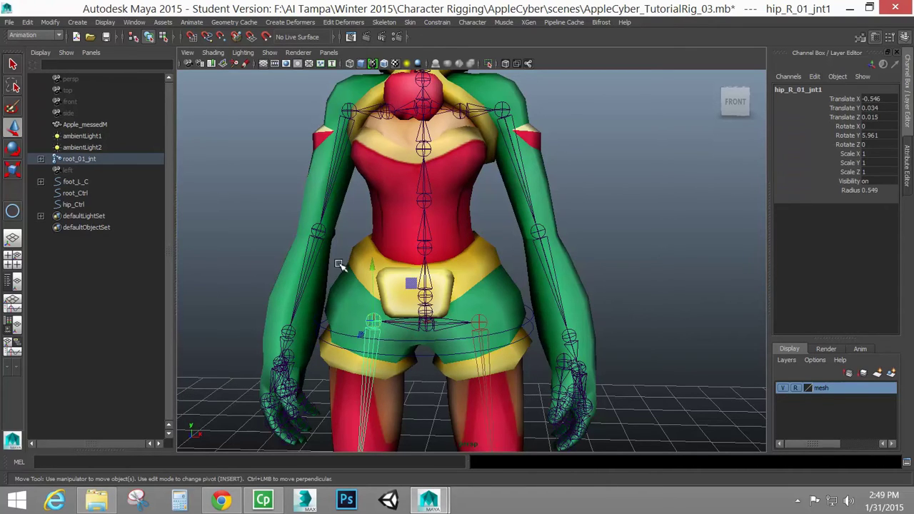
{"action": "left_click", "coordinate": [437, 358]}
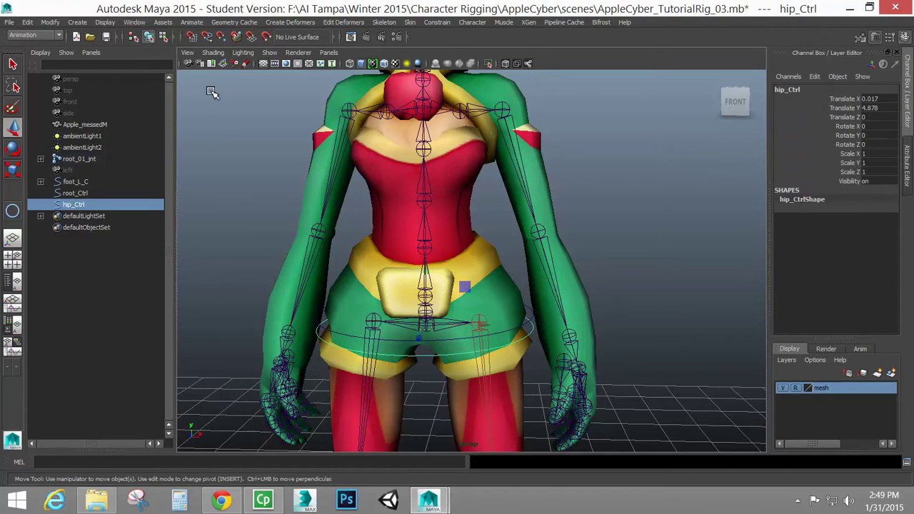
- Show the object selection masks, display the control vertices of hip_Ctrl and select the front one
{"action": "left_click", "coordinate": [175, 40]}
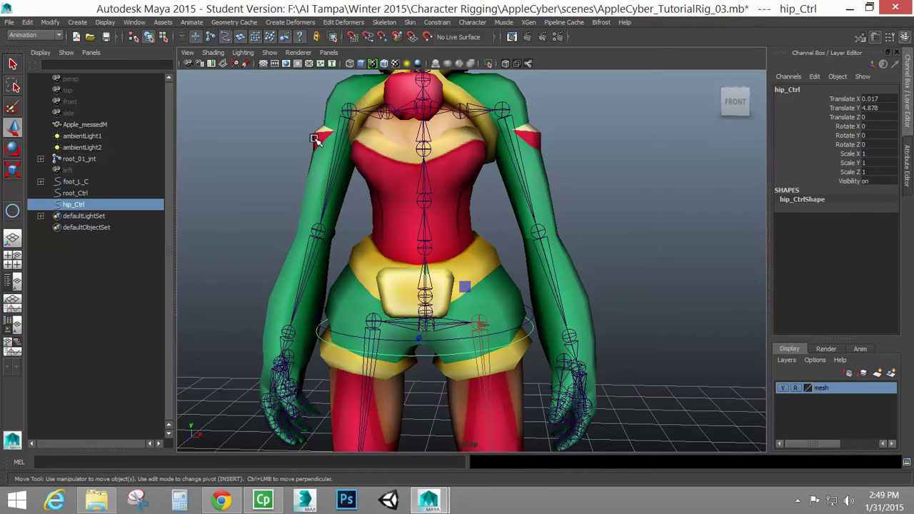
{"action": "left_click", "coordinate": [436, 360]}
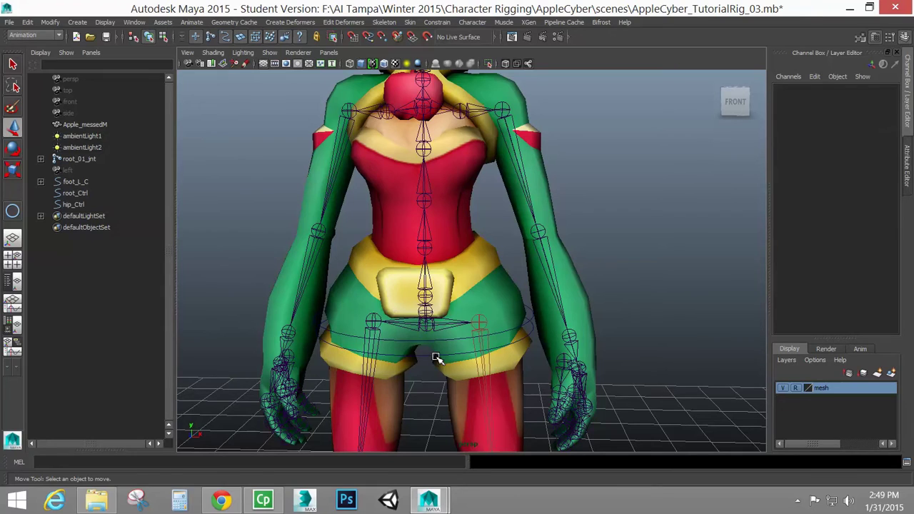
{"action": "left_click", "coordinate": [435, 359]}
{"action": "right_click_drag", "start_coordinate": [434, 359], "coordinate": [364, 263]}
{"action": "left_click", "coordinate": [408, 361]}
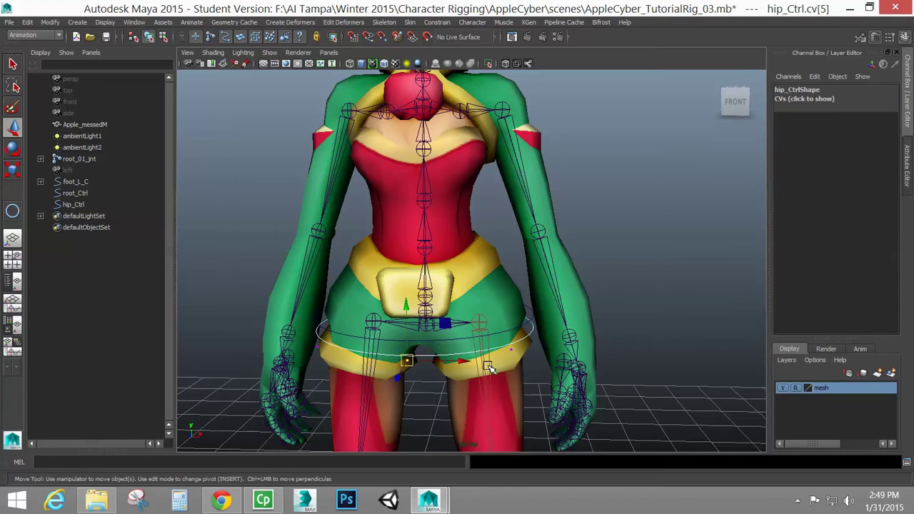
- Select all control vertices of hip_Ctrl and scale them to about 0.986 in X and Z
{"action": "left_click_drag", "start_coordinate": [489, 368], "coordinate": [493, 347], "text": "alt"}
{"action": "left_click_drag", "start_coordinate": [551, 344], "coordinate": [259, 274]}
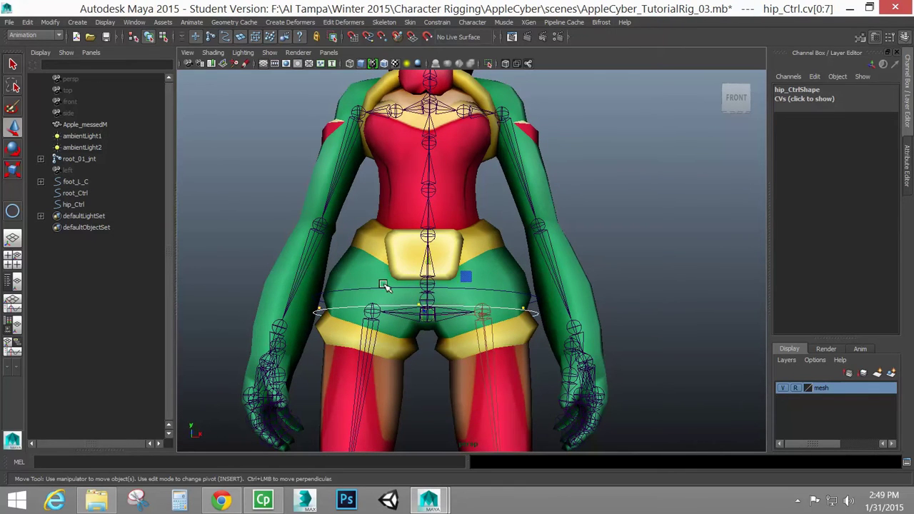
{"action": "key", "text": "r"}
{"action": "left_click_drag", "start_coordinate": [398, 343], "coordinate": [430, 327], "text": "alt"}
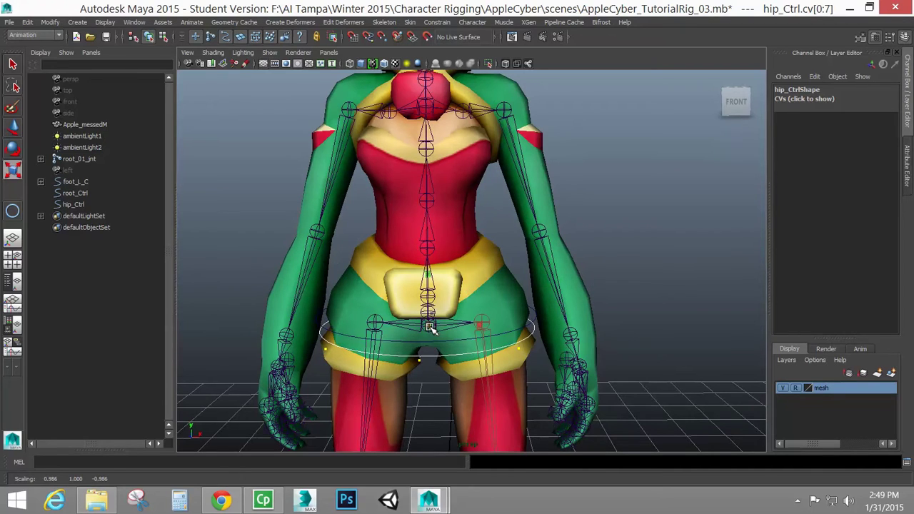
- Try lowering the four diagonal control vertices of hip_Ctrl together, and undo the move
{"action": "left_click", "coordinate": [325, 348]}
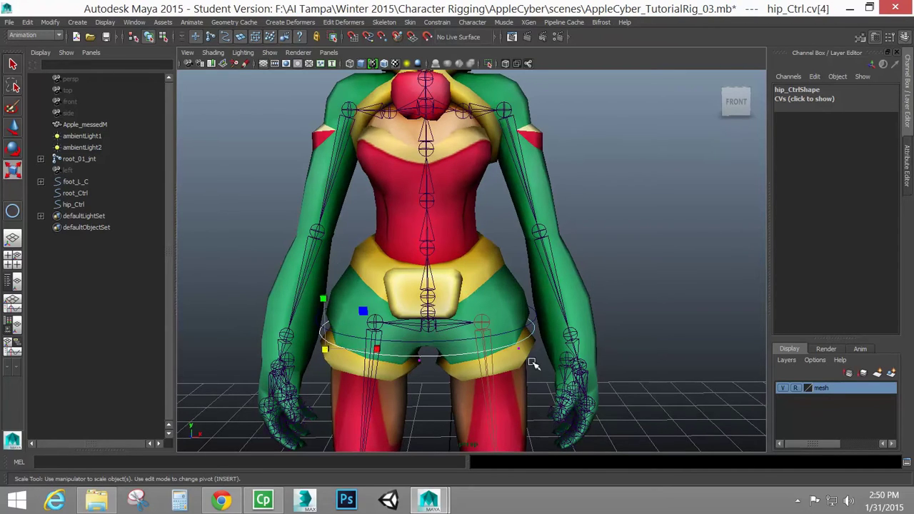
{"action": "left_click_drag", "start_coordinate": [532, 359], "coordinate": [505, 332], "text": "shift"}
{"action": "left_click_drag", "start_coordinate": [297, 359], "coordinate": [502, 378], "text": "alt"}
{"action": "left_click_drag", "start_coordinate": [570, 368], "coordinate": [540, 351], "text": "shift"}
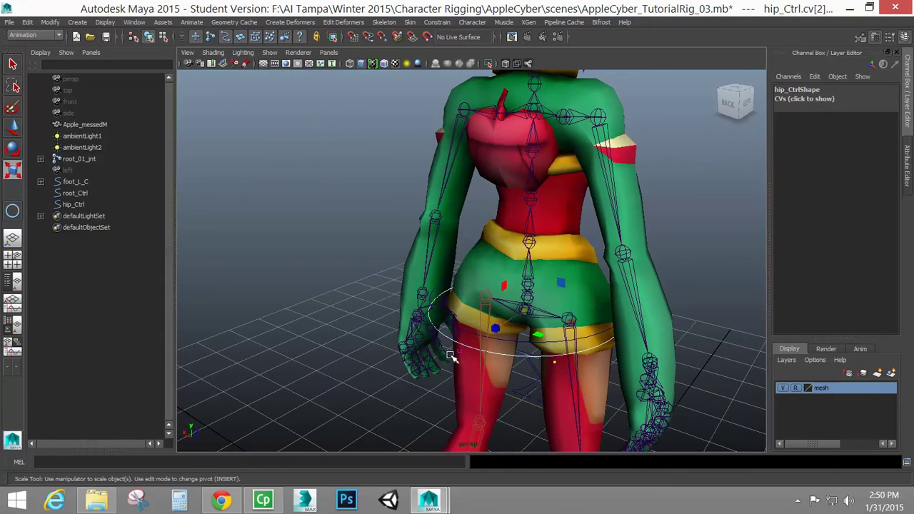
{"action": "left_click_drag", "start_coordinate": [430, 331], "coordinate": [407, 310], "text": "shift"}
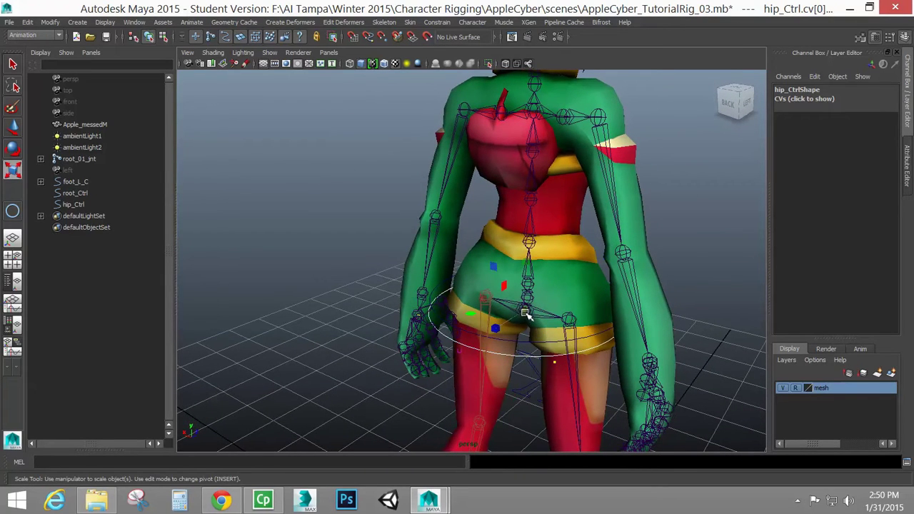
{"action": "left_click_drag", "start_coordinate": [525, 314], "coordinate": [365, 312]}
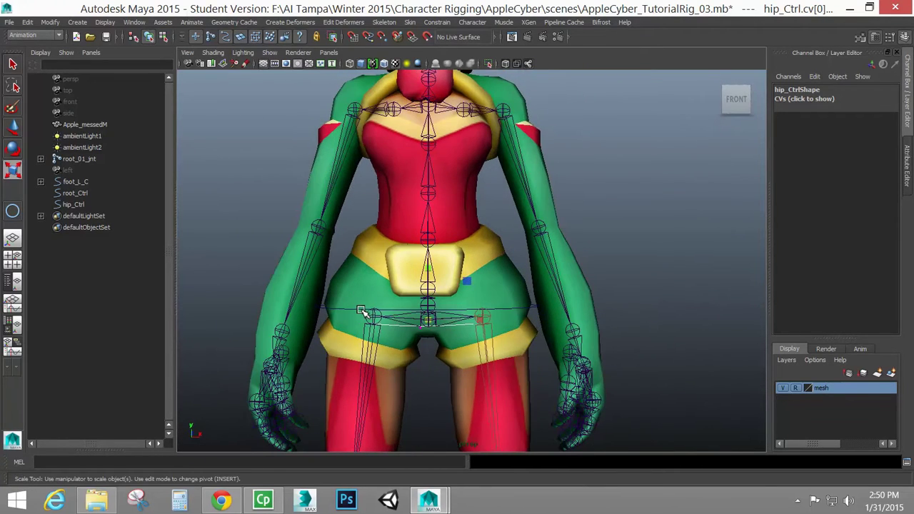
{"action": "key", "text": "w"}
{"action": "left_click_drag", "start_coordinate": [425, 275], "coordinate": [436, 319]}
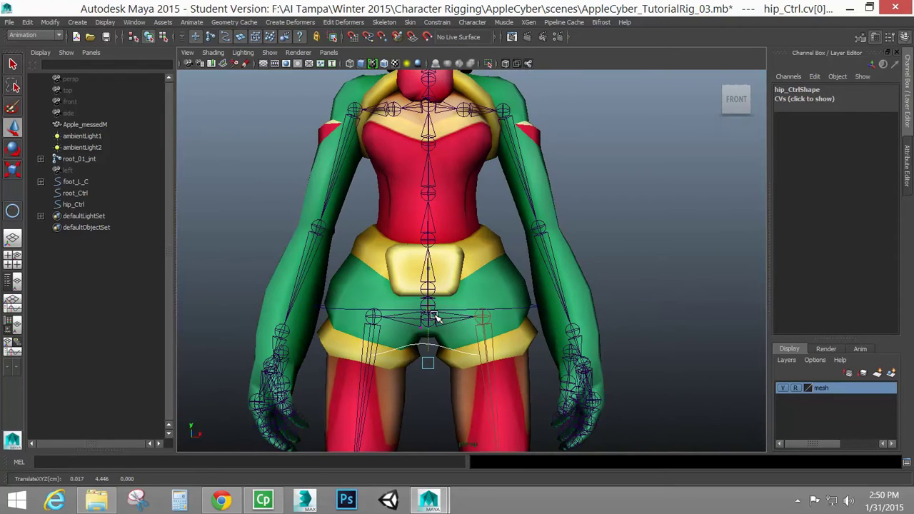
{"action": "key", "text": "ctrl+z"}
{"action": "key", "text": "ctrl+z"}
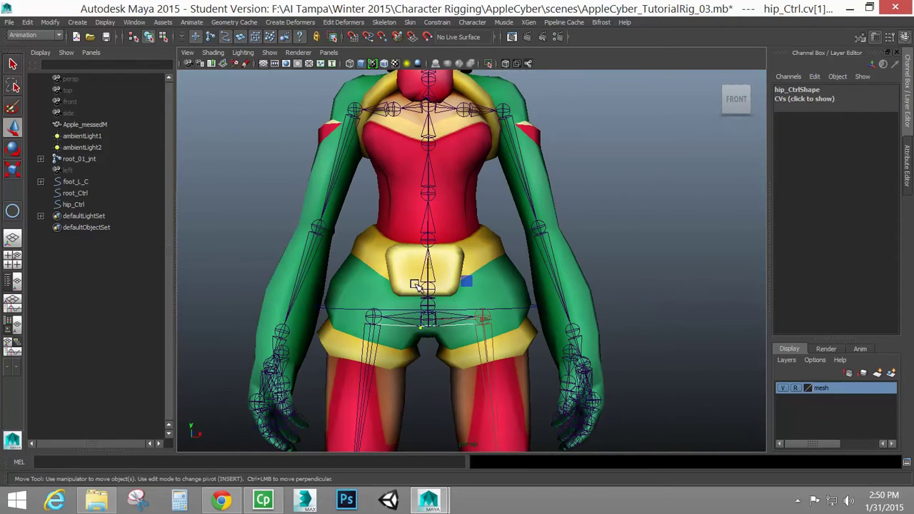
- Lower hip_Ctrl's front and back control vertices to about Y 4.469 and move the pair on the character's right side to about X -0.684
{"action": "left_click_drag", "start_coordinate": [429, 265], "coordinate": [437, 307]}
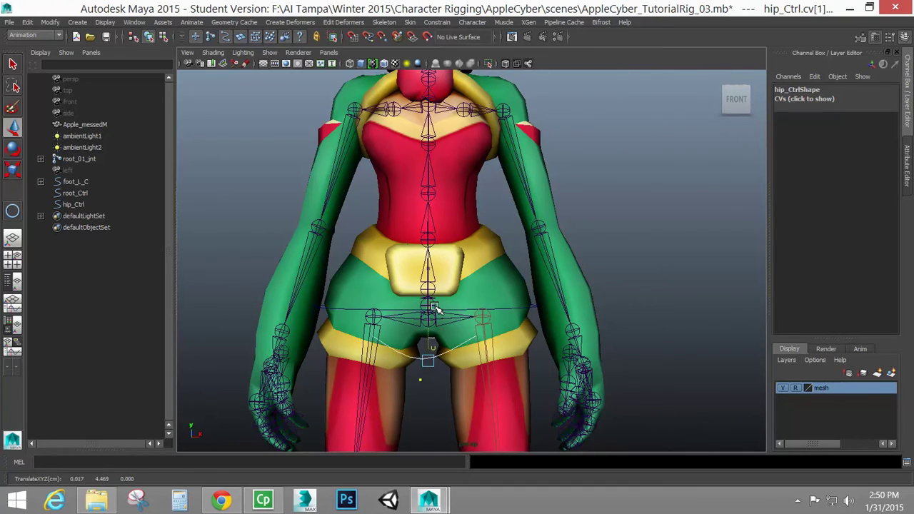
{"action": "left_click_drag", "start_coordinate": [491, 341], "coordinate": [488, 361], "text": "alt"}
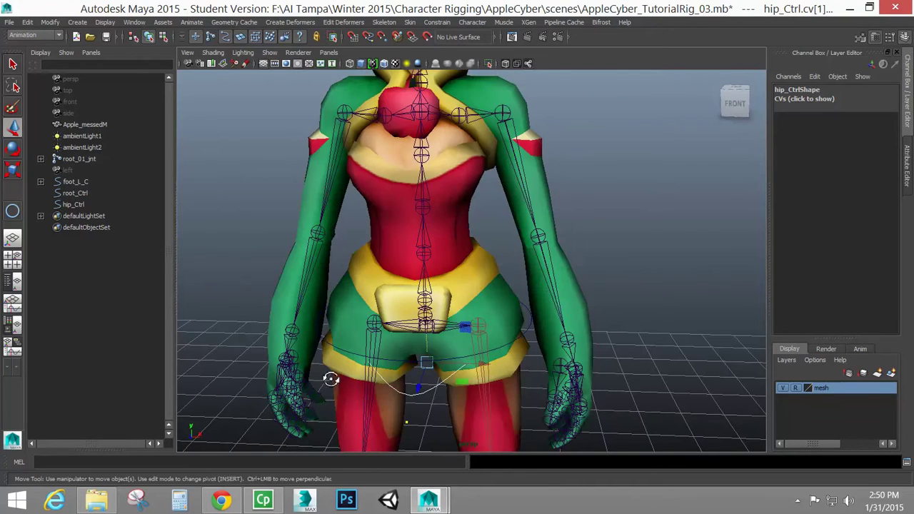
{"action": "left_click_drag", "start_coordinate": [331, 380], "coordinate": [383, 314], "text": "alt"}
{"action": "key", "text": "r"}
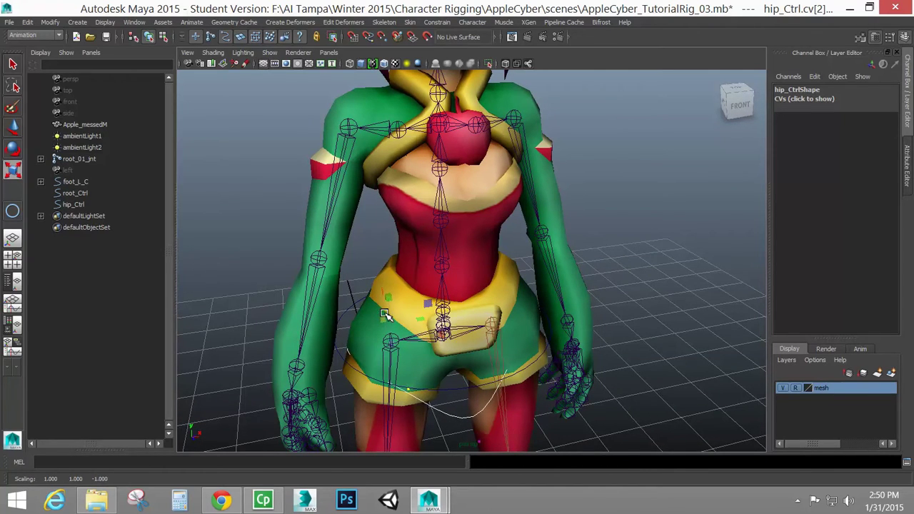
{"action": "key", "text": "w"}
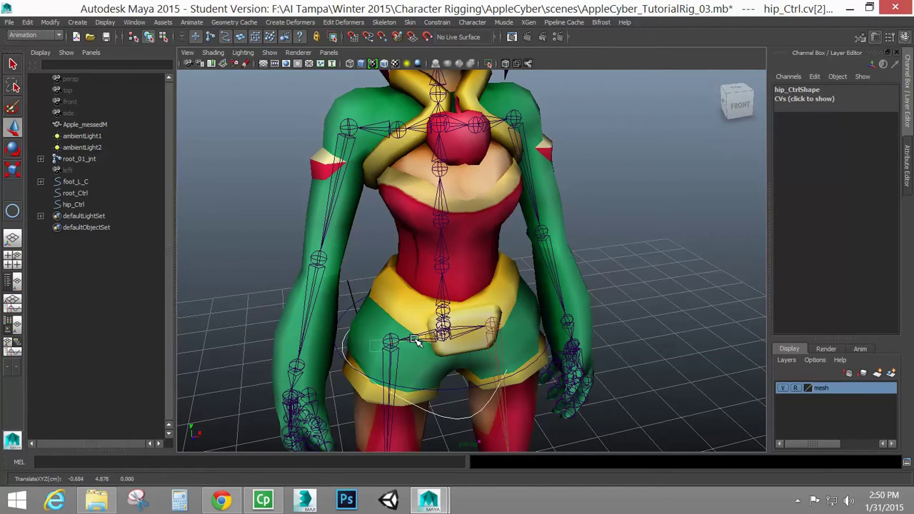
- Scale hip_Ctrl's control vertex pair on the character's left side by about 1.582 in Z, and return to object mode
{"action": "left_click_drag", "start_coordinate": [540, 364], "coordinate": [459, 285], "text": "alt"}
{"action": "left_click_drag", "start_coordinate": [498, 341], "coordinate": [523, 327], "text": "alt"}
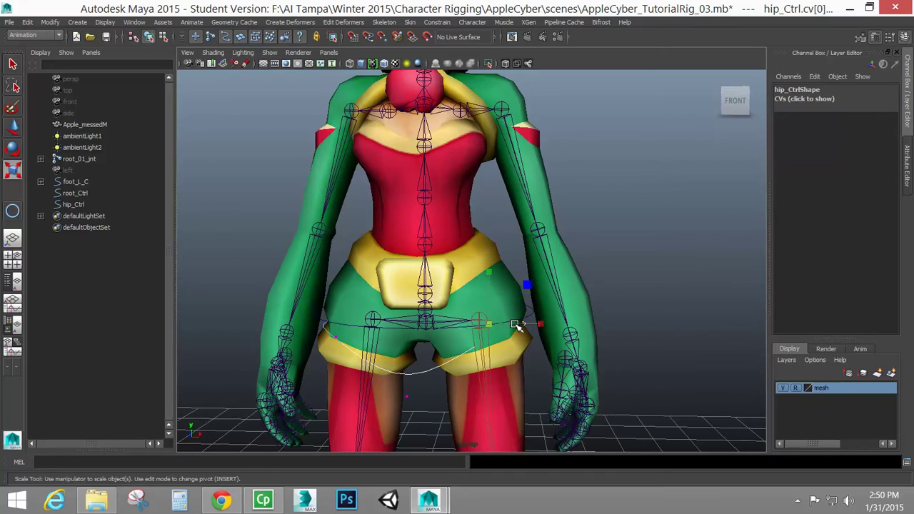
{"action": "left_click_drag", "start_coordinate": [515, 325], "coordinate": [499, 350], "text": "alt"}
{"action": "left_click_drag", "start_coordinate": [491, 302], "coordinate": [499, 288]}
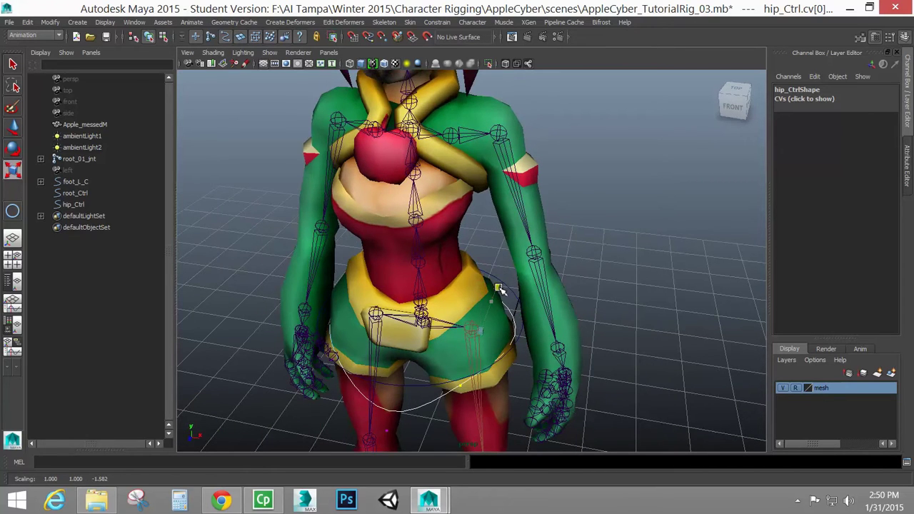
{"action": "left_click", "coordinate": [455, 370]}
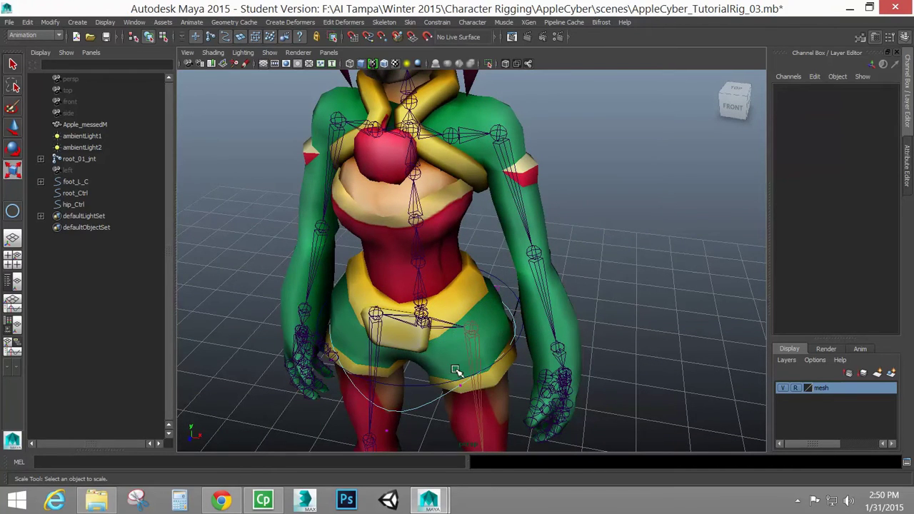
{"action": "right_click_drag", "start_coordinate": [449, 263], "coordinate": [492, 267]}
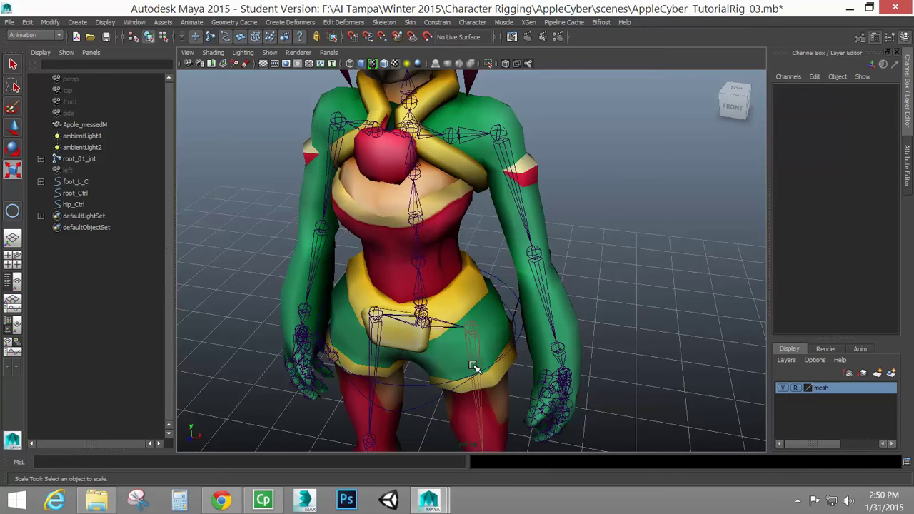
- Duplicate root_Ctrl and move the copy up onto the lowest spine joint at Y 5.184
{"action": "left_click", "coordinate": [446, 398]}
{"action": "left_click_drag", "start_coordinate": [438, 393], "coordinate": [455, 357], "text": "alt"}
{"action": "key", "text": "r"}
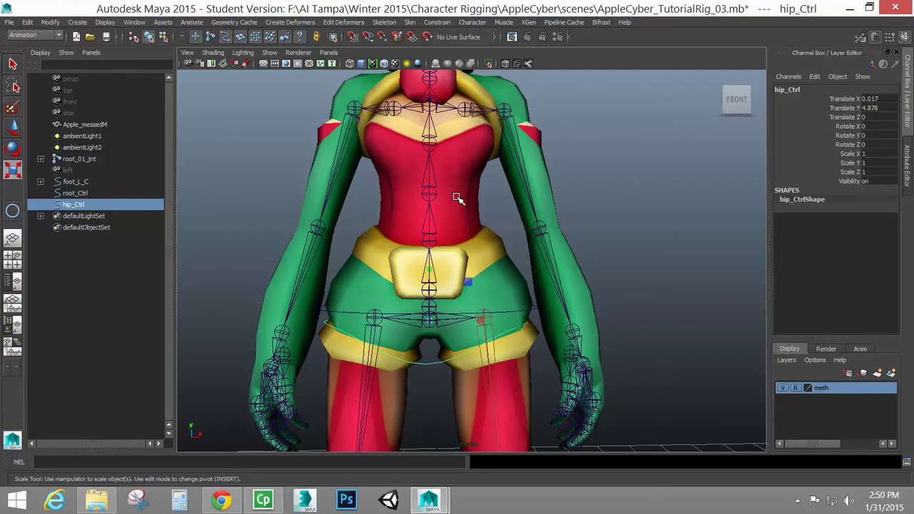
{"action": "left_click", "coordinate": [525, 312]}
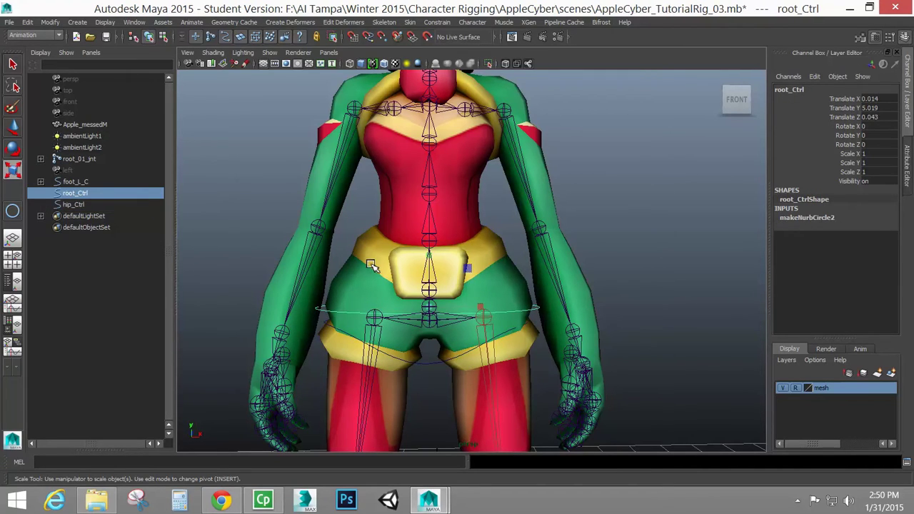
{"action": "key", "text": "ctrl+d"}
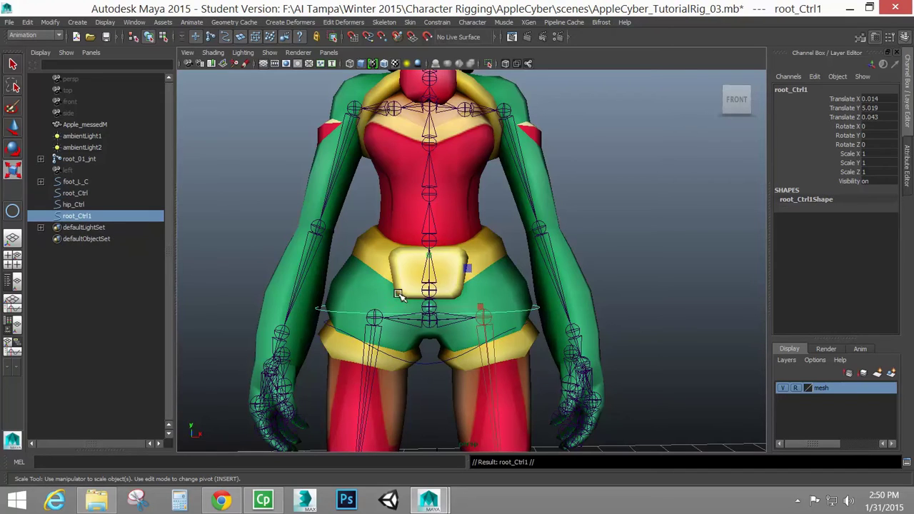
{"action": "key", "text": "w"}
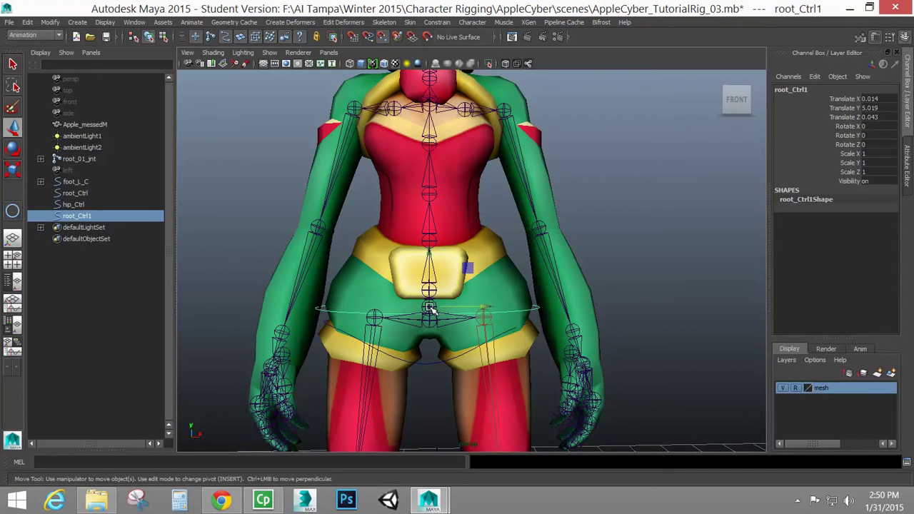
{"action": "left_click_drag", "start_coordinate": [431, 308], "coordinate": [434, 293]}
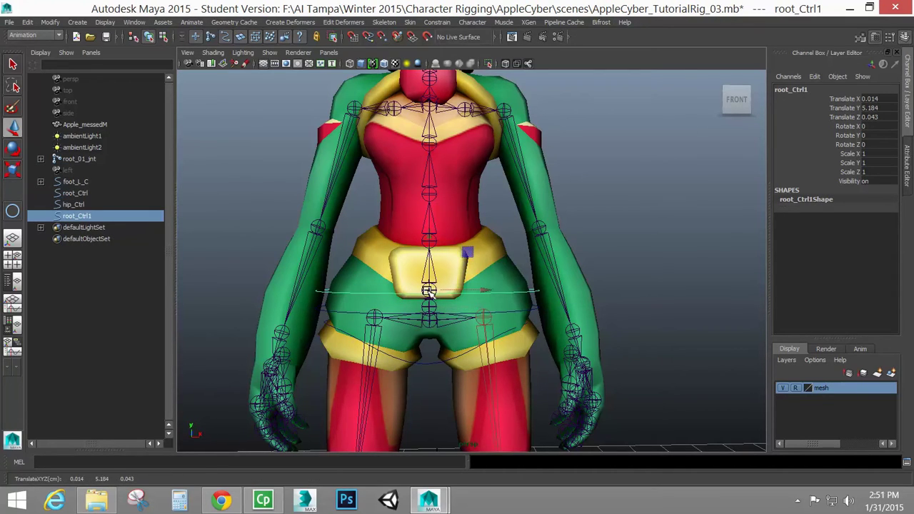
- Rename the duplicated root curve as spine_01_Ctrl
{"action": "double_click", "coordinate": [794, 90]}
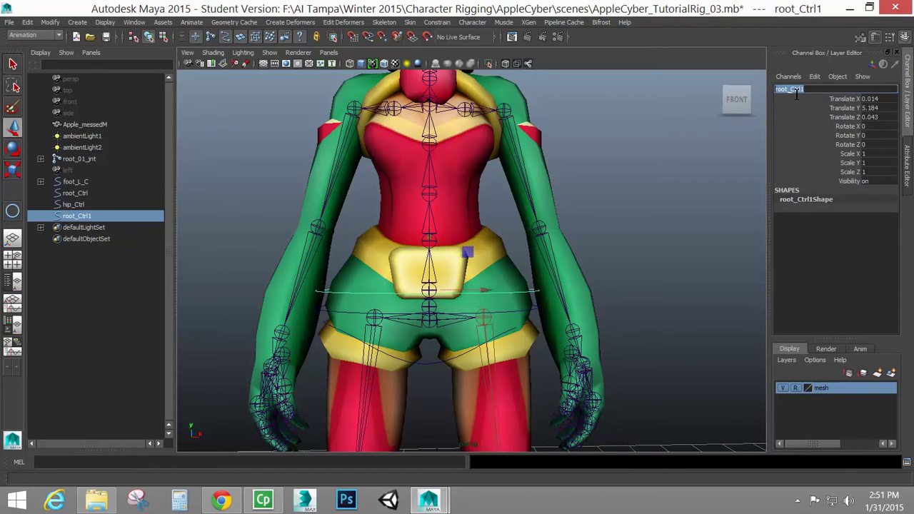
{"action": "type", "text": "spine_01_Ctrl"}
{"action": "key", "text": "Return"}
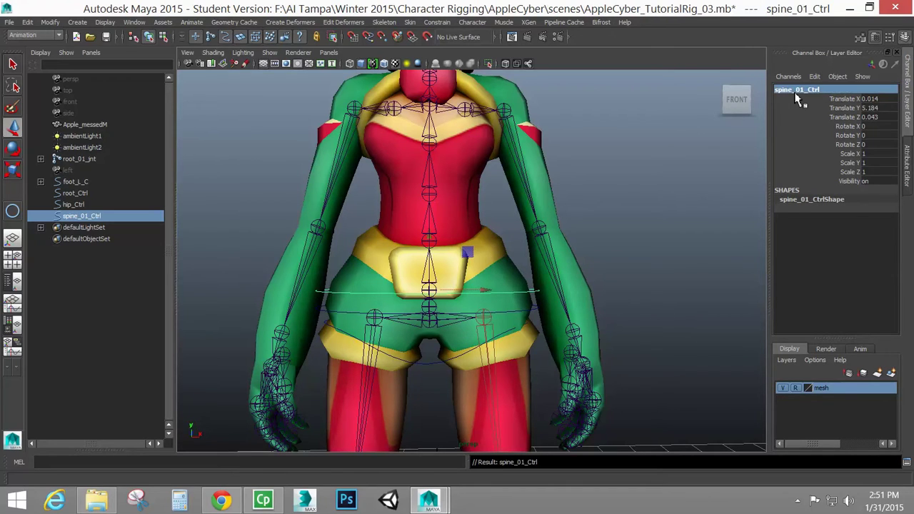
- Select control vertices 3 to 7 of spine_01_Ctrl and scale them to about 0.91 in X and Z
{"action": "left_click_drag", "start_coordinate": [499, 290], "coordinate": [492, 300], "text": "alt"}
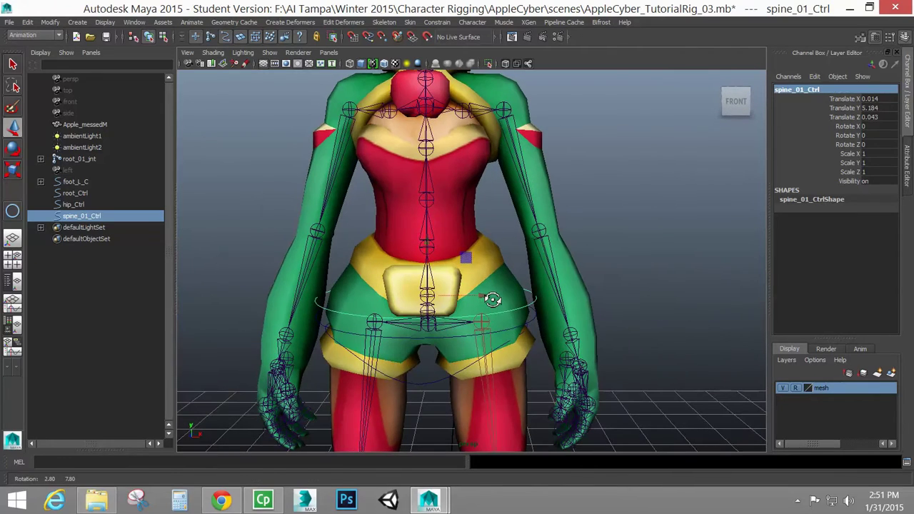
{"action": "right_click_drag", "start_coordinate": [505, 312], "coordinate": [450, 293]}
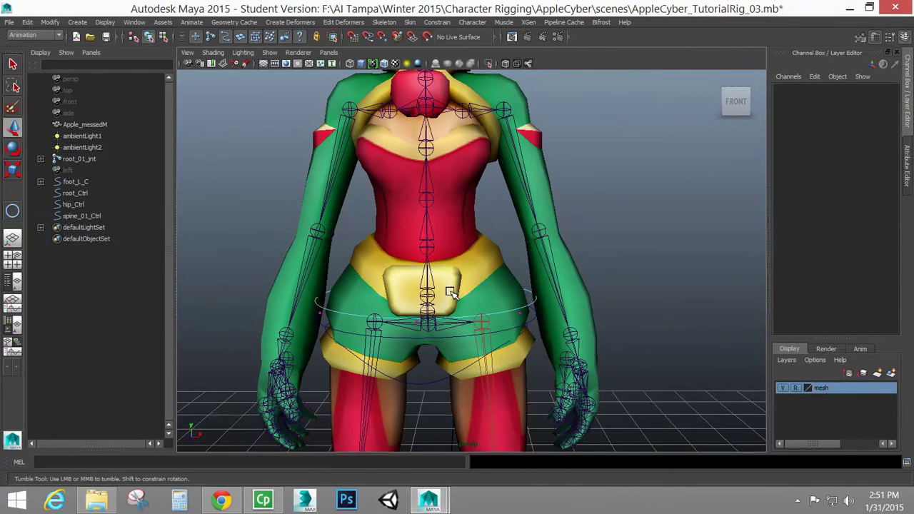
{"action": "left_click_drag", "start_coordinate": [450, 292], "coordinate": [455, 277], "text": "alt"}
{"action": "left_click_drag", "start_coordinate": [281, 256], "coordinate": [626, 293]}
{"action": "left_click_drag", "start_coordinate": [441, 316], "coordinate": [438, 337], "text": "alt"}
{"action": "key", "text": "r"}
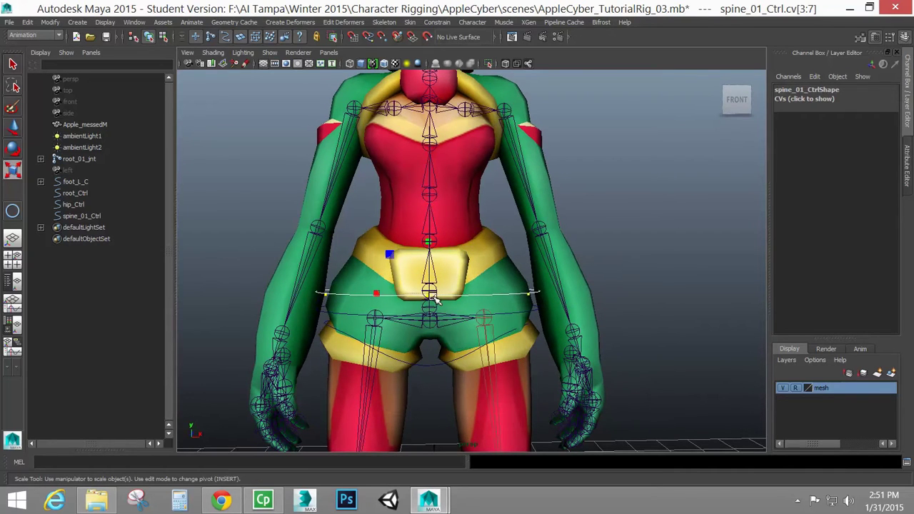
{"action": "left_click_drag", "start_coordinate": [432, 295], "coordinate": [417, 295]}
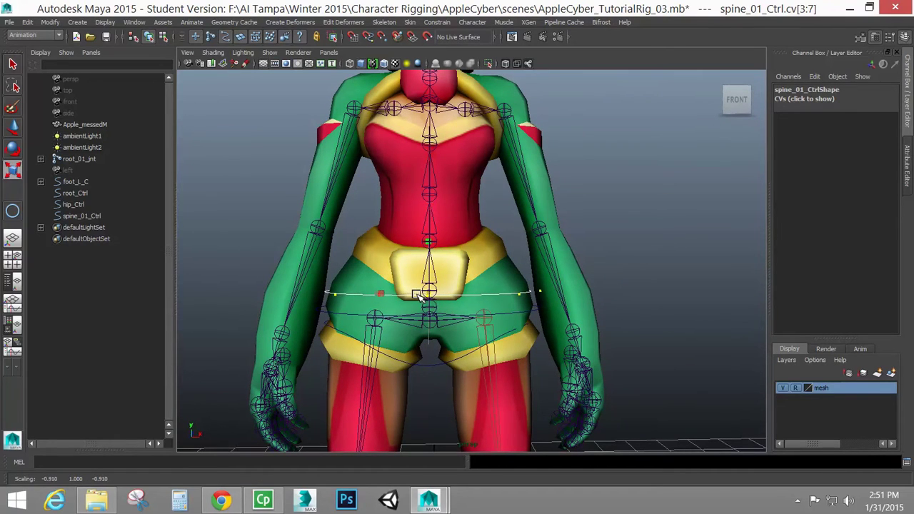
- Try scaling all control vertices of spine_01_Ctrl uniformly to about 0.893, and undo the scaling
{"action": "left_click_drag", "start_coordinate": [489, 328], "coordinate": [315, 318], "text": "alt"}
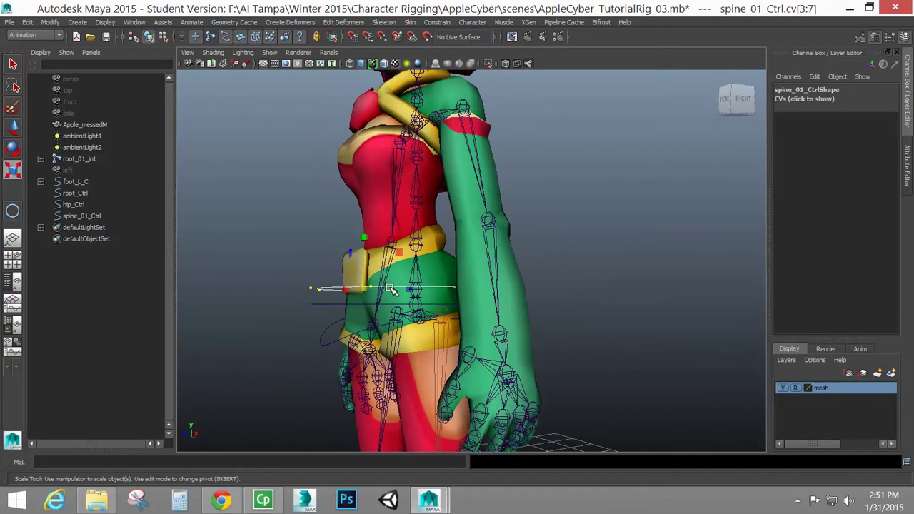
{"action": "left_click_drag", "start_coordinate": [393, 314], "coordinate": [385, 327], "text": "alt"}
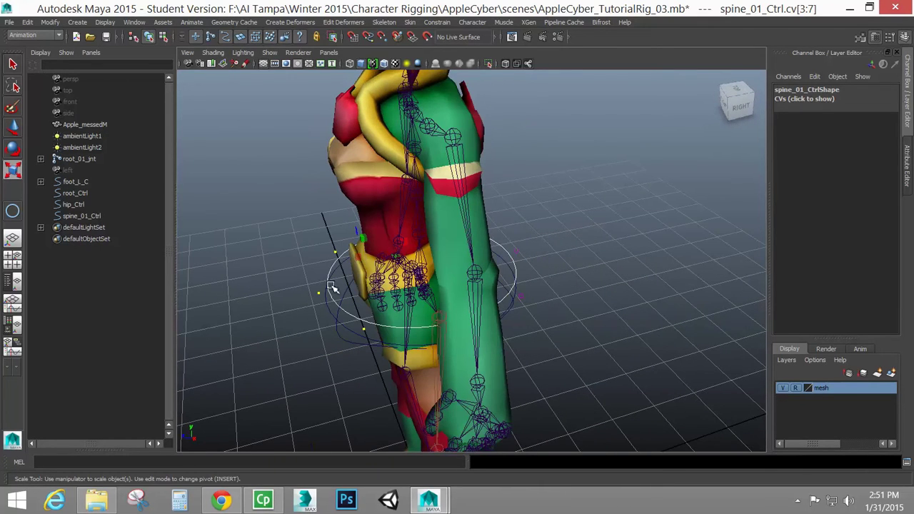
{"action": "left_click_drag", "start_coordinate": [406, 285], "coordinate": [406, 299], "text": "alt"}
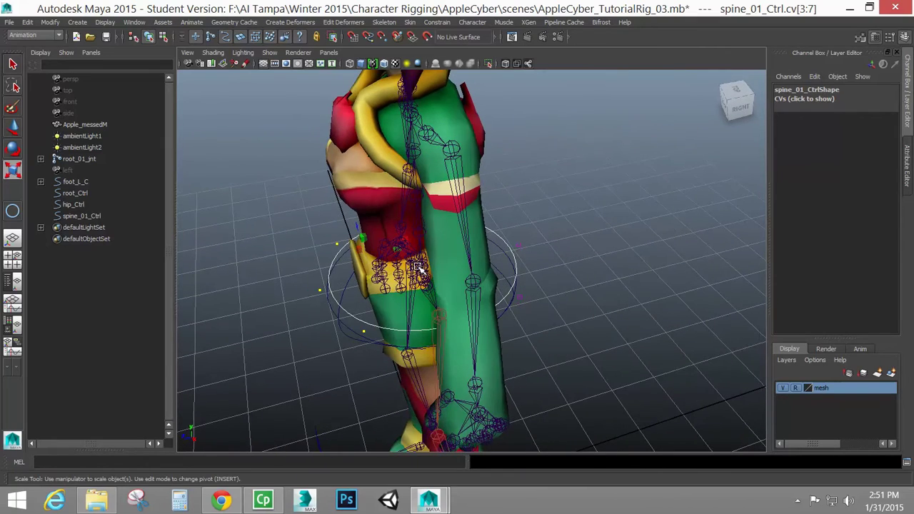
{"action": "left_click_drag", "start_coordinate": [530, 299], "coordinate": [416, 266], "text": "alt"}
{"action": "key", "text": "r"}
{"action": "key", "text": "ctrl+z"}
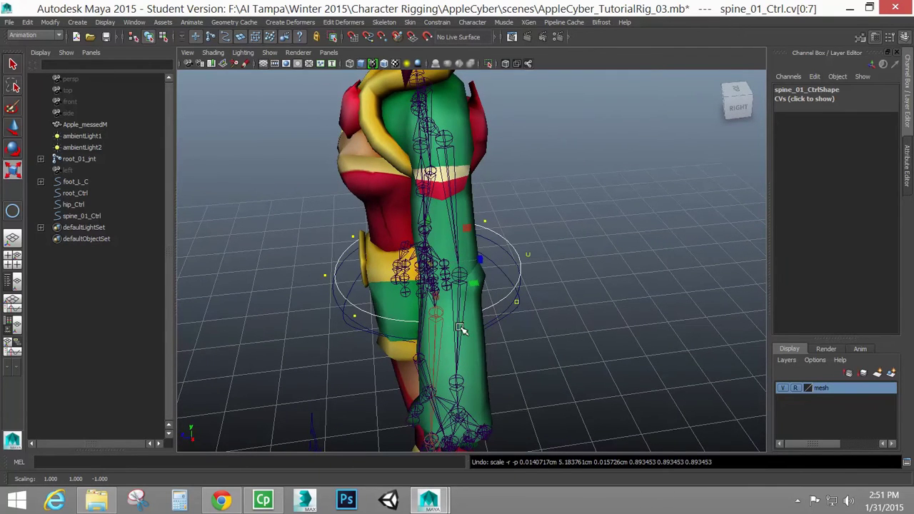
- Scale spine_01_Ctrl's front and back control vertices closer together in Z, and return to object mode
{"action": "left_click_drag", "start_coordinate": [388, 302], "coordinate": [442, 289], "text": "alt"}
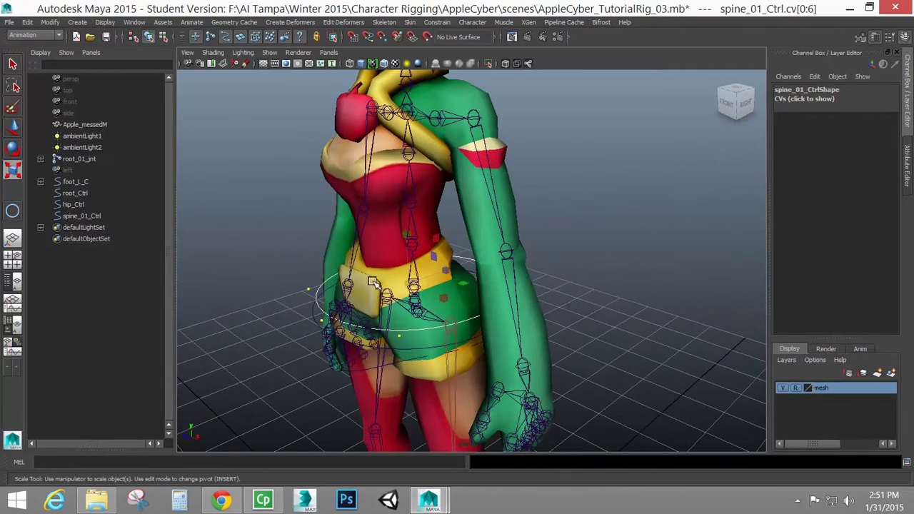
{"action": "left_click_drag", "start_coordinate": [357, 273], "coordinate": [315, 224], "text": "shift"}
{"action": "left_click_drag", "start_coordinate": [547, 288], "coordinate": [498, 287], "text": "alt"}
{"action": "left_click_drag", "start_coordinate": [483, 253], "coordinate": [449, 304]}
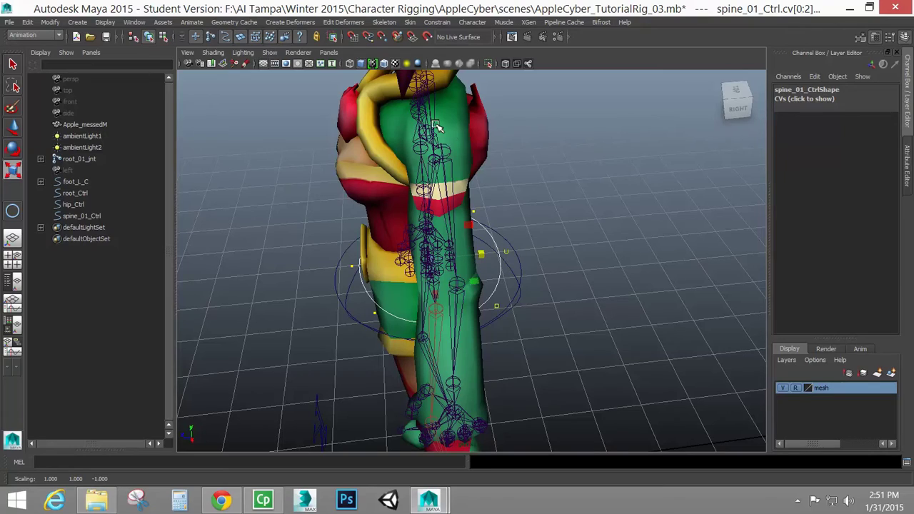
{"action": "left_click_drag", "start_coordinate": [438, 123], "coordinate": [557, 95], "text": "alt"}
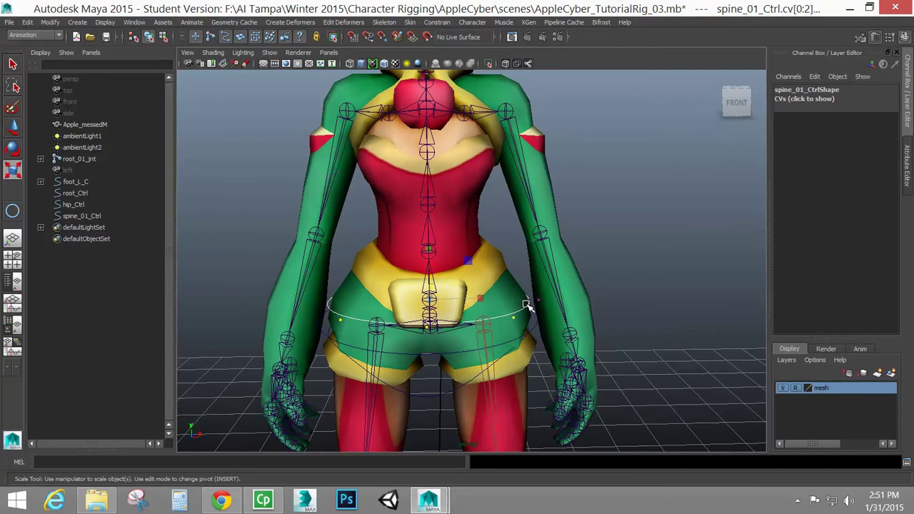
{"action": "right_click_drag", "start_coordinate": [526, 306], "coordinate": [555, 249]}
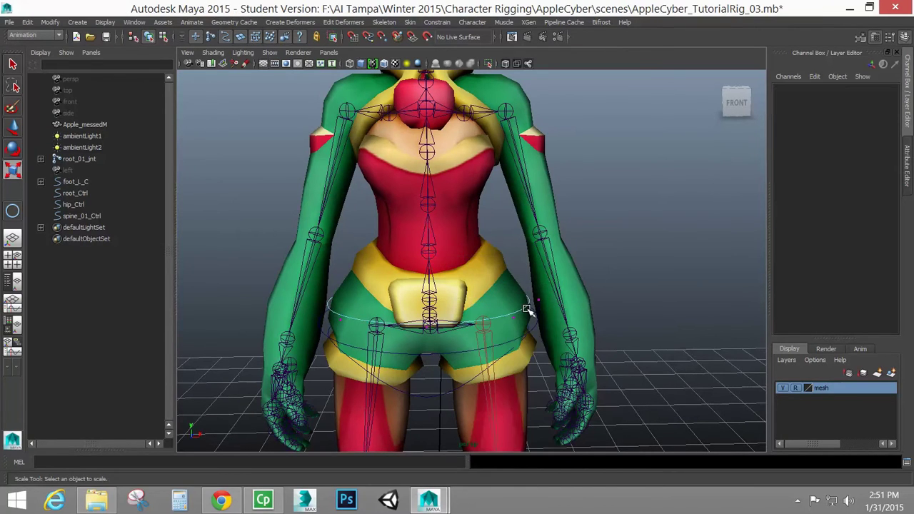
{"action": "right_click_drag", "start_coordinate": [529, 308], "coordinate": [559, 249]}
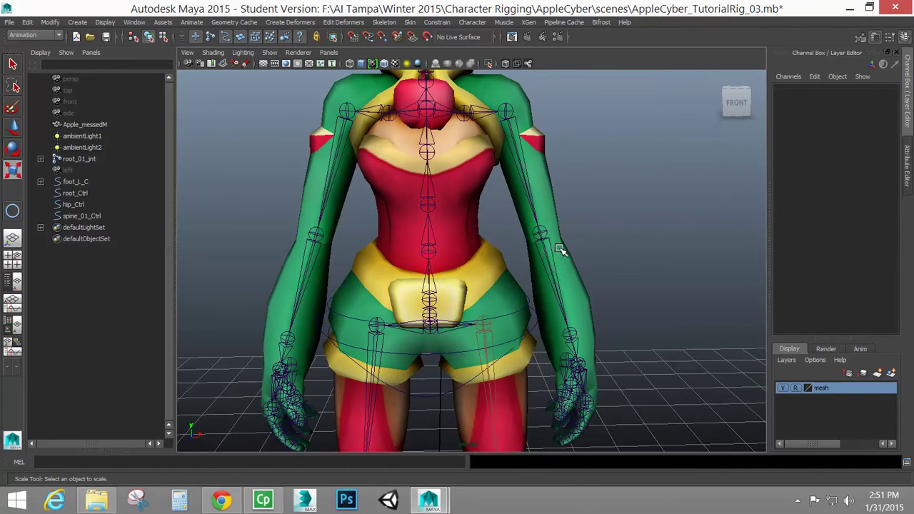
- Make three successive duplicates of spine_01_Ctrl and snap them to the spine joints above at Y 5.677, 6.147 and 6.655
{"action": "left_click", "coordinate": [519, 311]}
{"action": "left_click_drag", "start_coordinate": [446, 316], "coordinate": [451, 307], "text": "alt"}
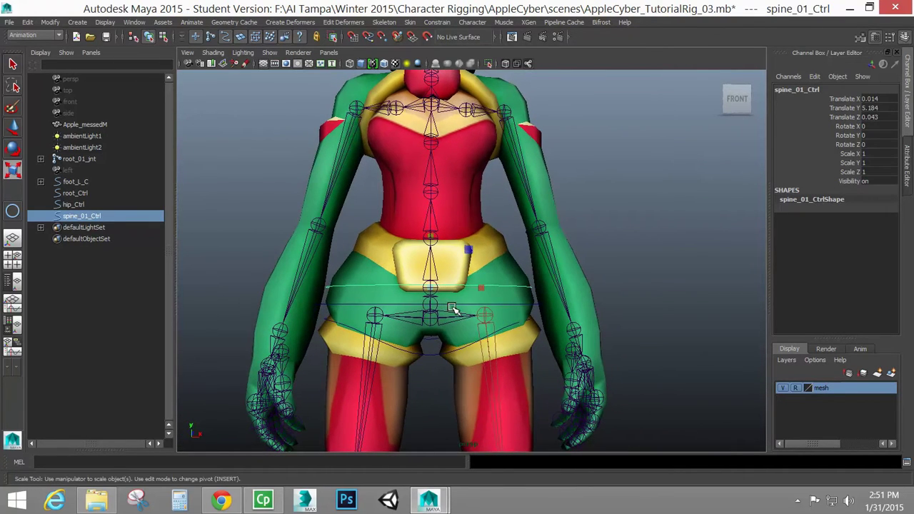
{"action": "key", "text": "w"}
{"action": "key", "text": "ctrl+d"}
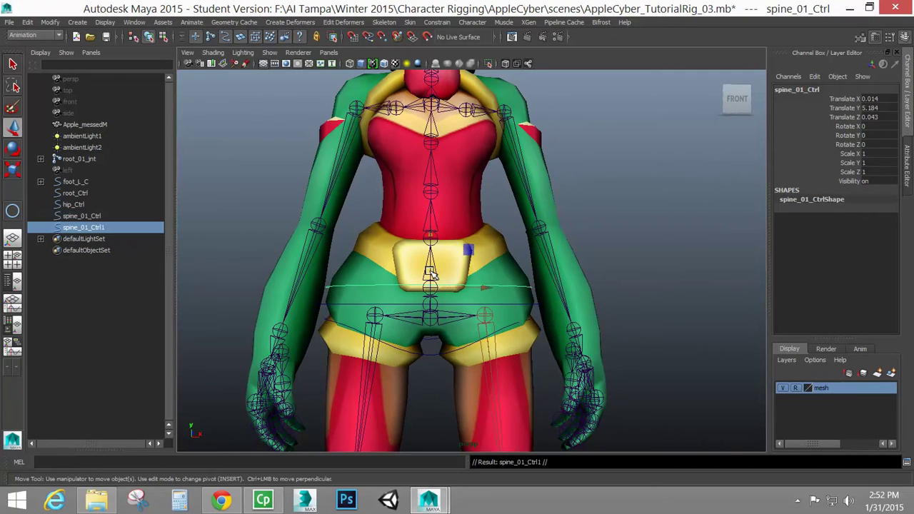
{"action": "left_click_drag", "start_coordinate": [431, 287], "coordinate": [431, 192]}
{"action": "key", "text": "ctrl+d"}
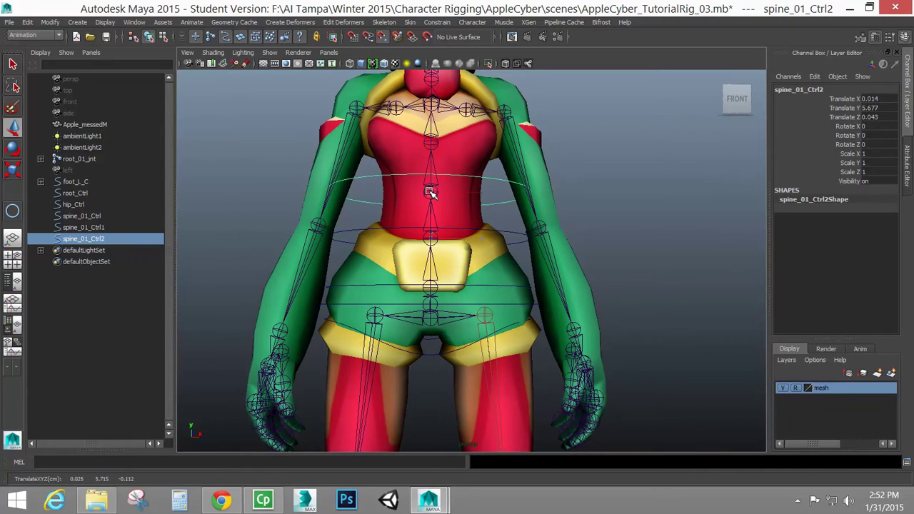
{"action": "key", "text": "ctrl+d"}
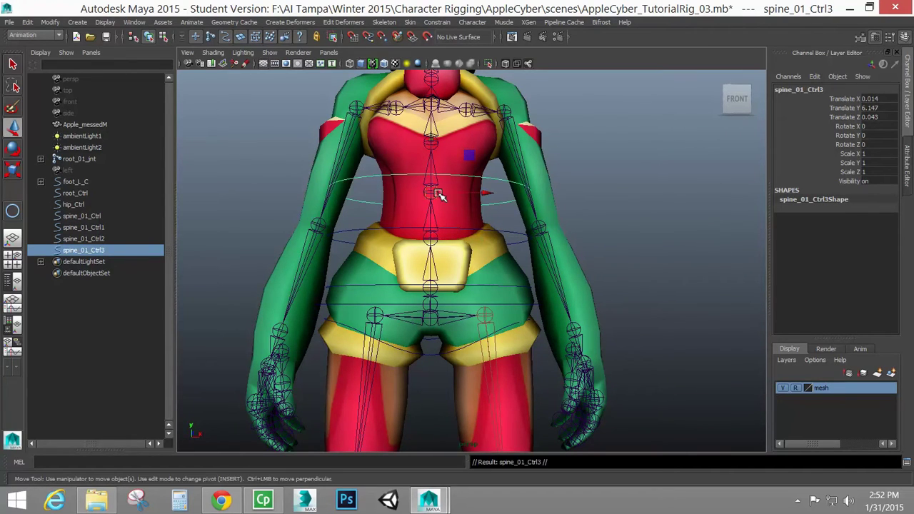
{"action": "left_click_drag", "start_coordinate": [432, 191], "coordinate": [433, 146]}
- Rename the duplicated curve at the top of the belt, spine_01_Ctrl1, as spine_02_Ctrl
{"action": "left_click", "coordinate": [509, 236]}
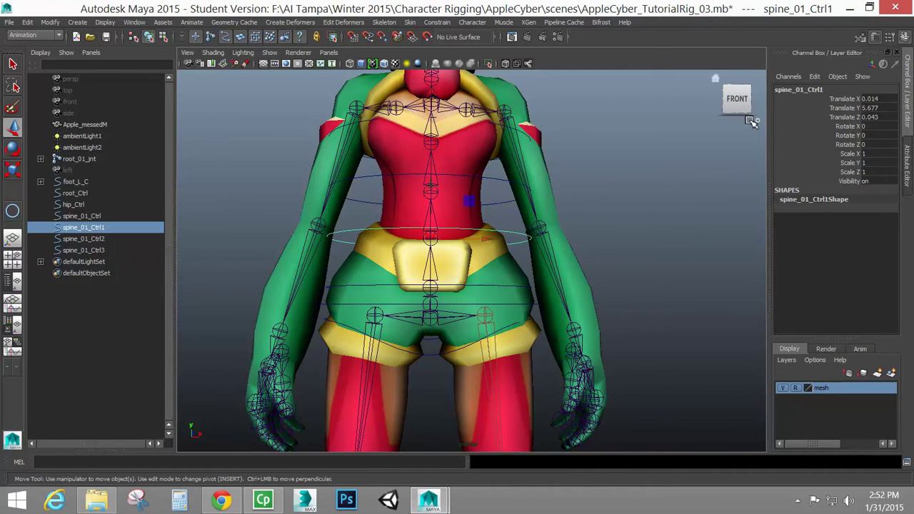
{"action": "double_click", "coordinate": [799, 91]}
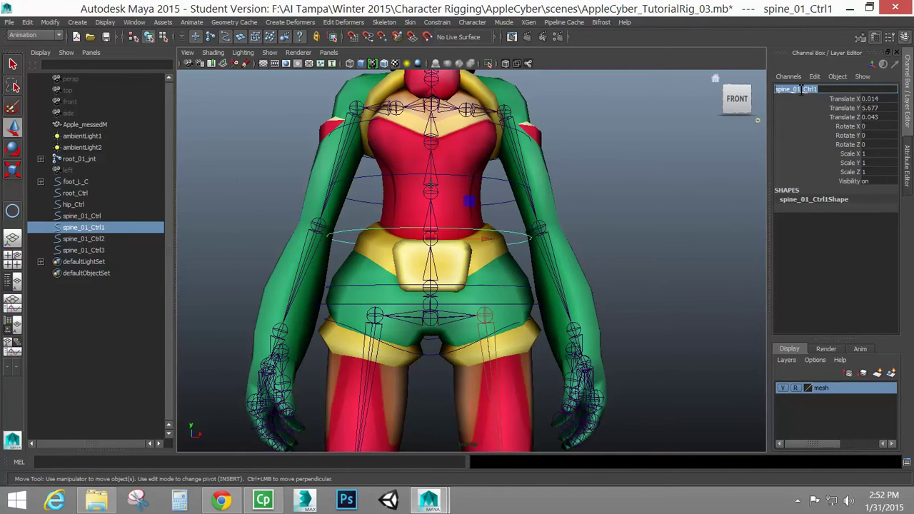
{"action": "left_click", "coordinate": [801, 90]}
{"action": "double_click", "coordinate": [801, 89]}
{"action": "left_click", "coordinate": [801, 90]}
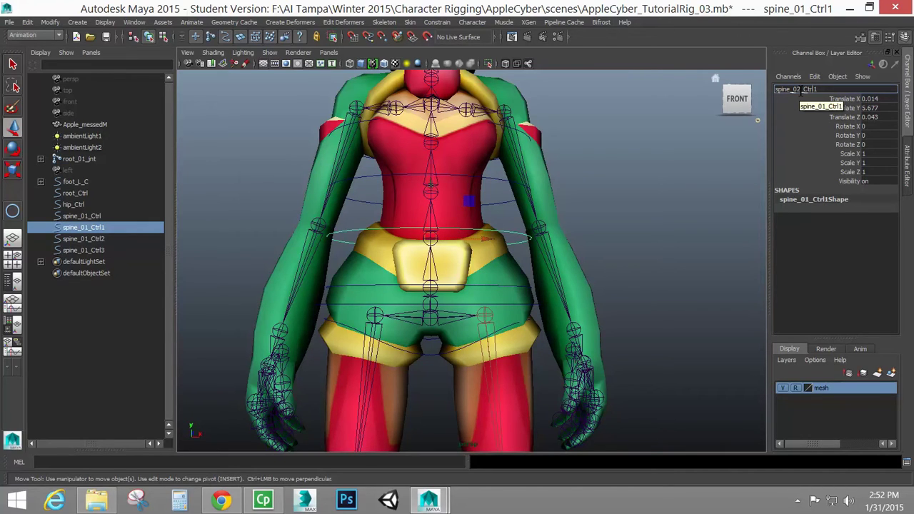
{"action": "key", "text": "Return"}
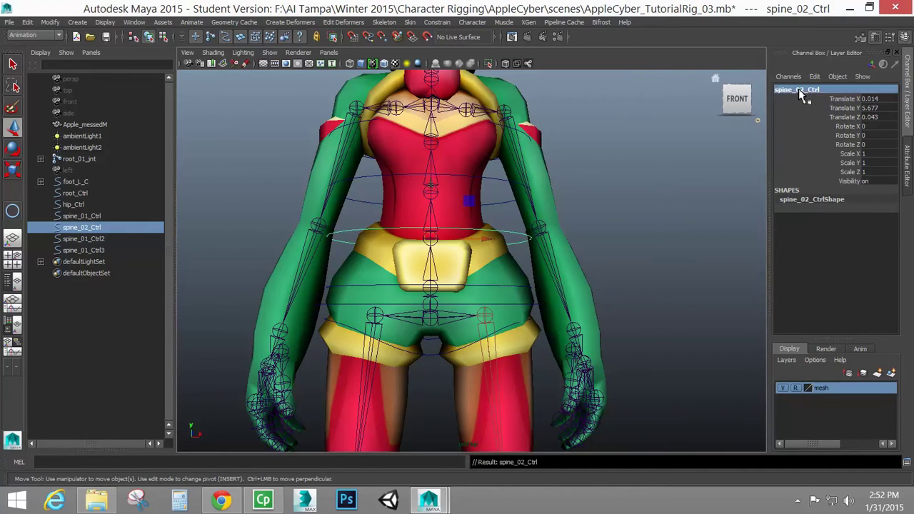
- Rename the duplicated curve around the waist, spine_01_Ctrl2, as spine_03_Ctrl
{"action": "left_click", "coordinate": [495, 184]}
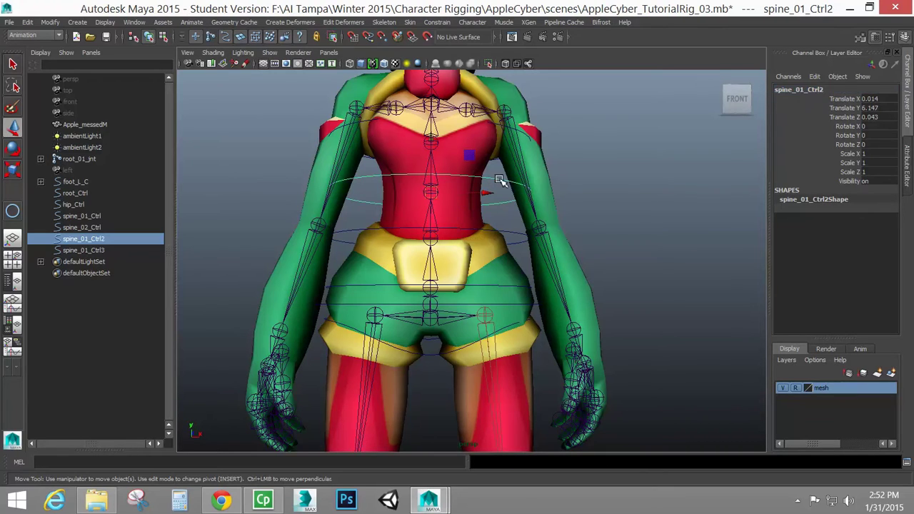
{"action": "left_click", "coordinate": [798, 89]}
{"action": "left_click", "coordinate": [802, 88]}
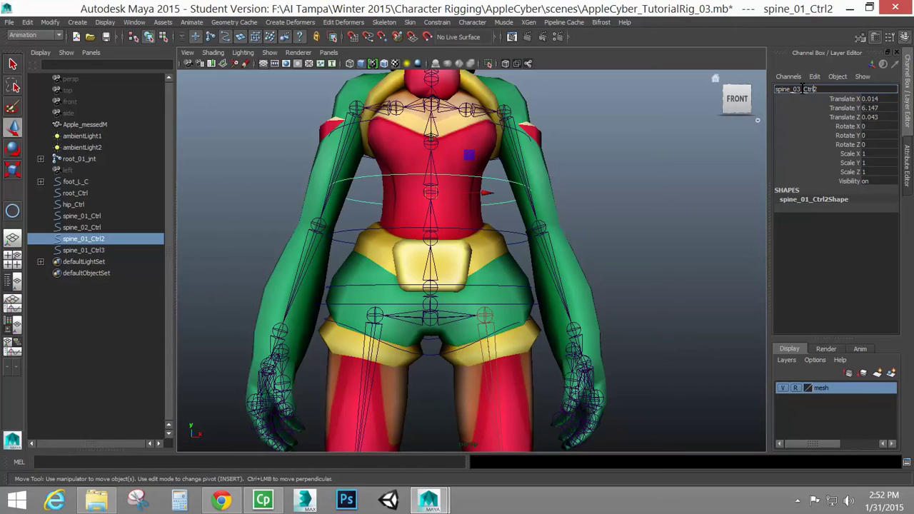
- Rename the duplicated curve around the chest, spine_01_Ctrl3, as spine_04_Ctrl
{"action": "left_click", "coordinate": [534, 139]}
{"action": "left_click", "coordinate": [803, 90]}
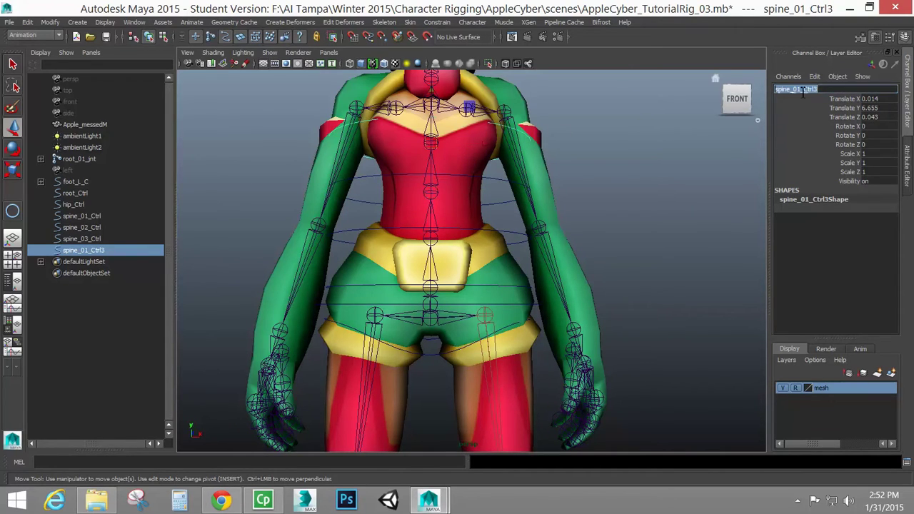
{"action": "left_click", "coordinate": [802, 89]}
{"action": "key", "text": "BackSpace"}
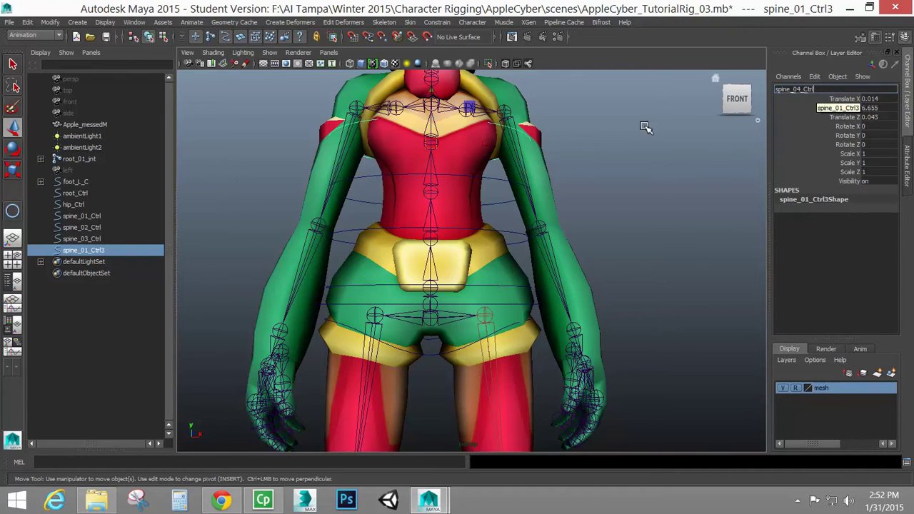
- Select all control vertices of spine_04_Ctrl and scale them to about 0.867 in Z
{"action": "right_click_drag", "start_coordinate": [527, 134], "coordinate": [461, 136]}
{"action": "left_click_drag", "start_coordinate": [458, 136], "coordinate": [453, 150], "text": "alt"}
{"action": "left_click_drag", "start_coordinate": [252, 123], "coordinate": [602, 178]}
{"action": "left_click_drag", "start_coordinate": [657, 184], "coordinate": [492, 207], "text": "alt"}
{"action": "key", "text": "r"}
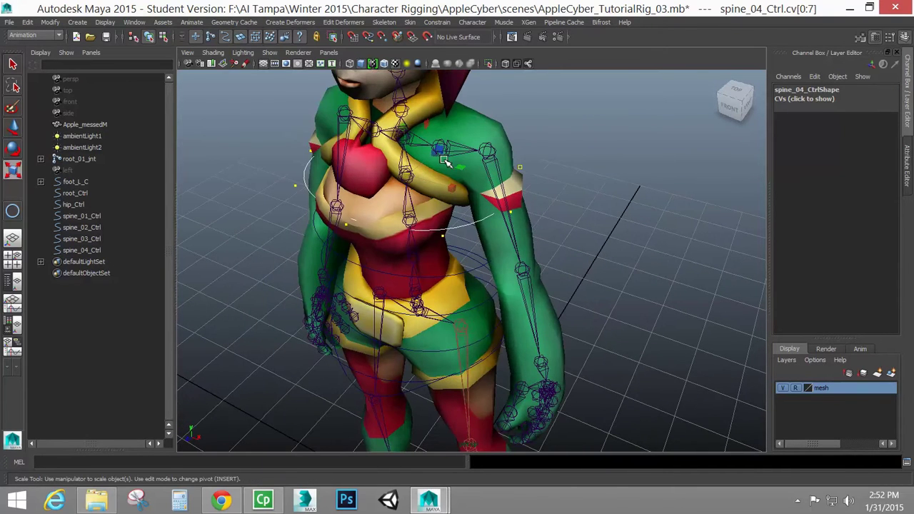
{"action": "left_click_drag", "start_coordinate": [442, 158], "coordinate": [465, 145]}
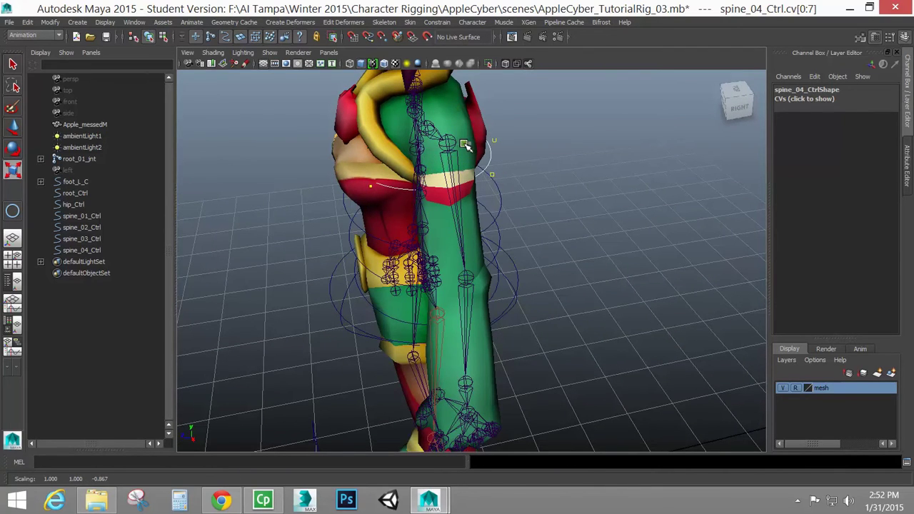
{"action": "left_click_drag", "start_coordinate": [364, 132], "coordinate": [343, 83], "text": "alt"}
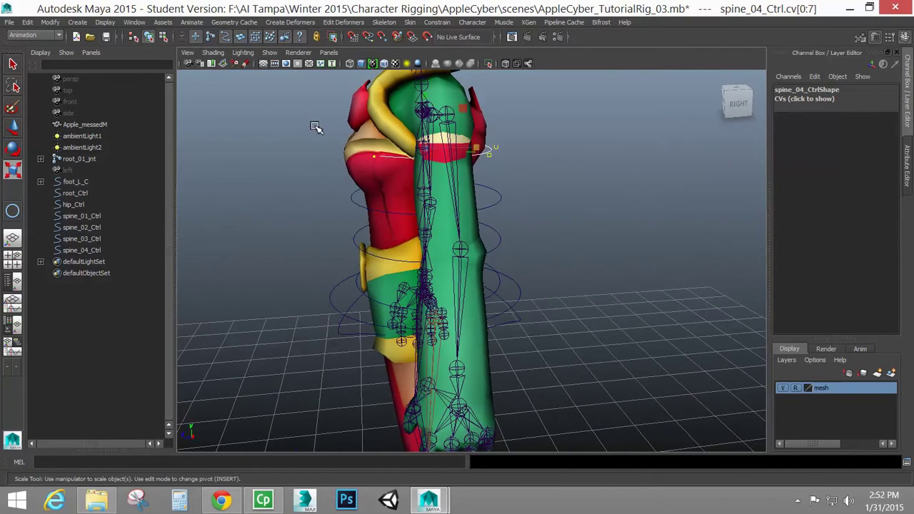
- Select the front control vertices of spine_04_Ctrl and move them forward along Z past the chest
{"action": "left_click_drag", "start_coordinate": [315, 127], "coordinate": [398, 172]}
{"action": "key", "text": "w"}
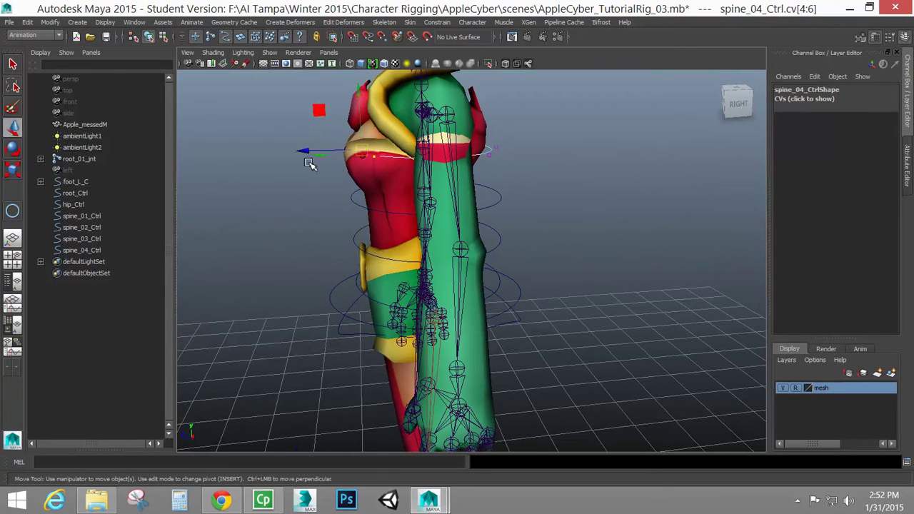
{"action": "left_click_drag", "start_coordinate": [309, 153], "coordinate": [435, 168]}
- Select all control vertices of spine_03_Ctrl around the waist and scale them down closer to the torso
{"action": "left_click", "coordinate": [492, 198]}
{"action": "right_click_drag", "start_coordinate": [492, 198], "coordinate": [423, 198]}
{"action": "left_click_drag", "start_coordinate": [284, 176], "coordinate": [528, 212]}
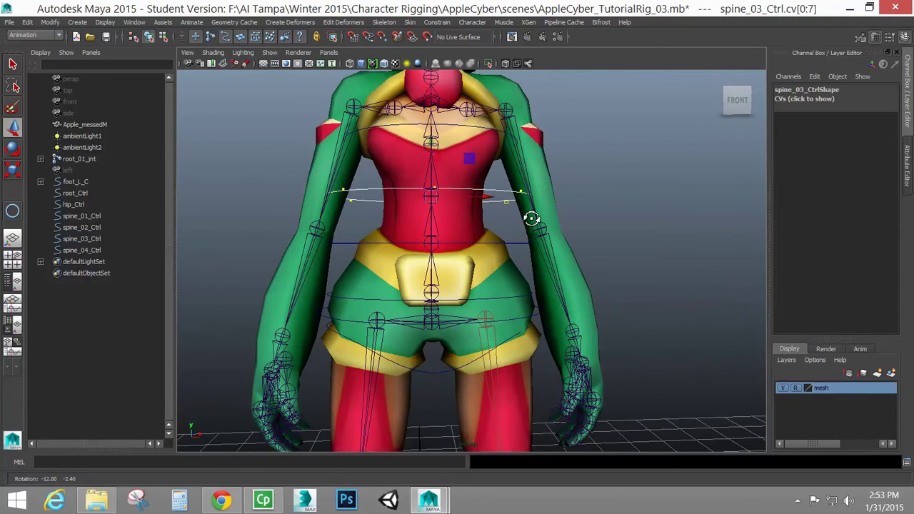
{"action": "key", "text": "r"}
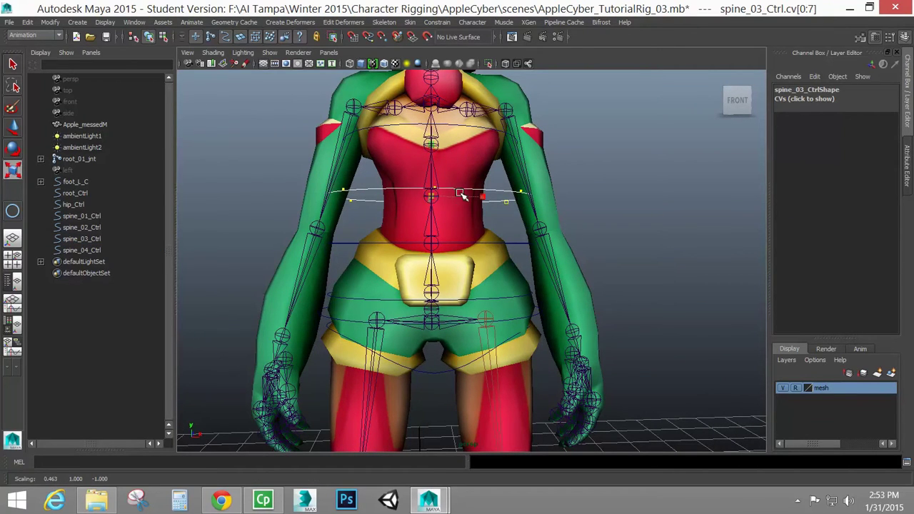
{"action": "left_click_drag", "start_coordinate": [418, 203], "coordinate": [448, 194]}
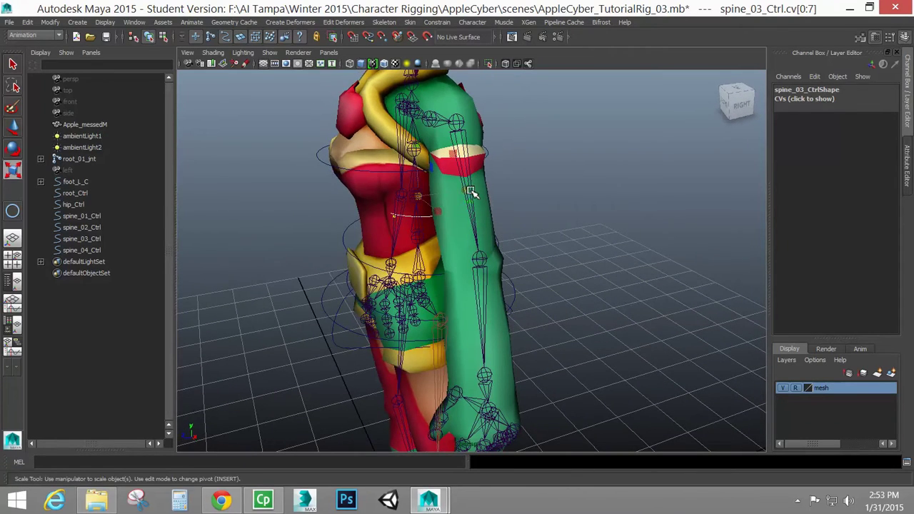
- Pull the front control vertices of spine_03_Ctrl forward along Z so the curve clears the front of the waist
{"action": "left_click_drag", "start_coordinate": [419, 228], "coordinate": [393, 227], "text": "alt"}
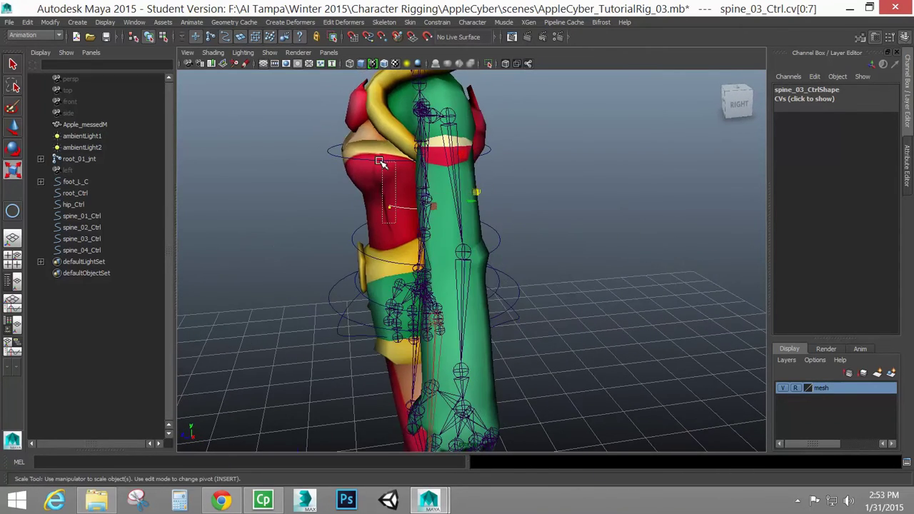
{"action": "left_click_drag", "start_coordinate": [380, 162], "coordinate": [368, 167]}
{"action": "key", "text": "w"}
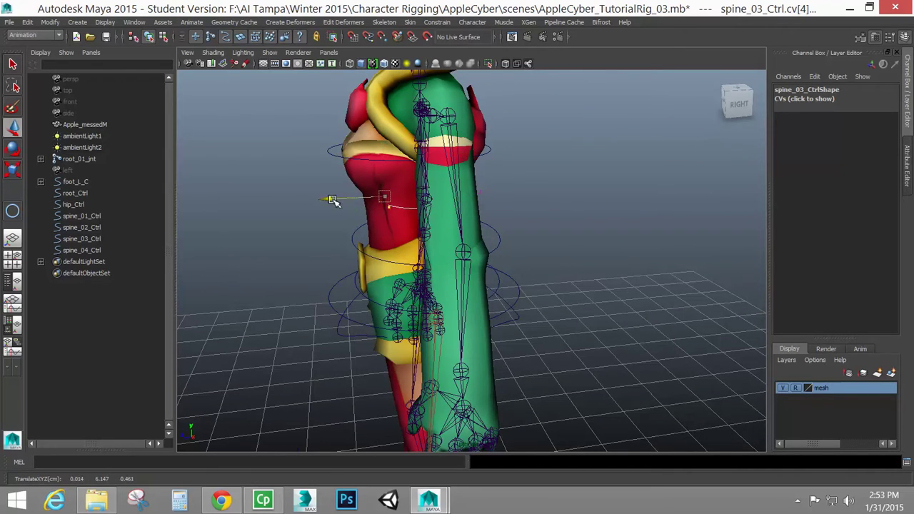
{"action": "left_click_drag", "start_coordinate": [333, 201], "coordinate": [310, 201]}
{"action": "left_click_drag", "start_coordinate": [389, 220], "coordinate": [455, 218], "text": "alt"}
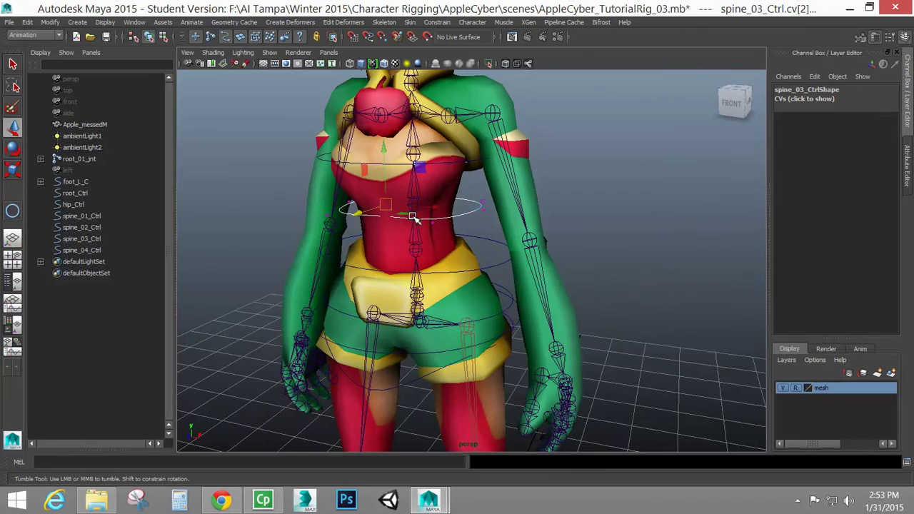
{"action": "left_click_drag", "start_coordinate": [414, 220], "coordinate": [389, 250], "text": "alt"}
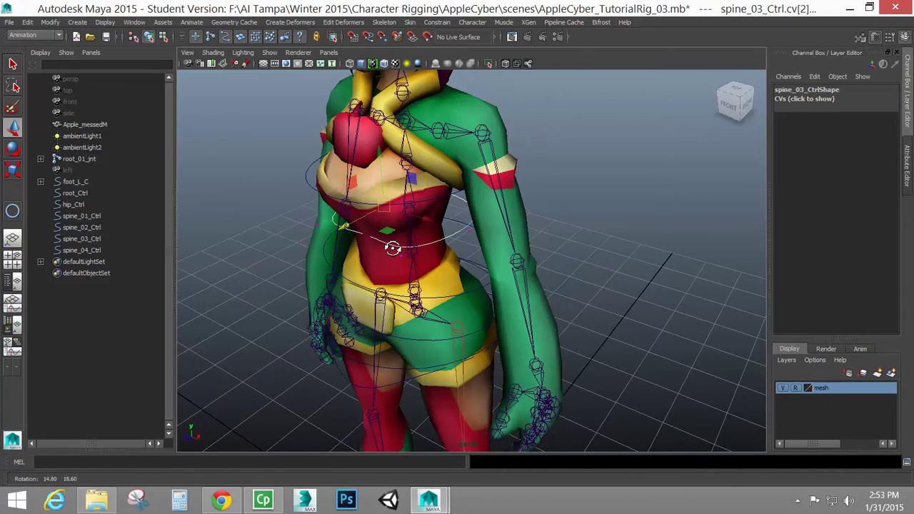
{"action": "left_click", "coordinate": [349, 238]}
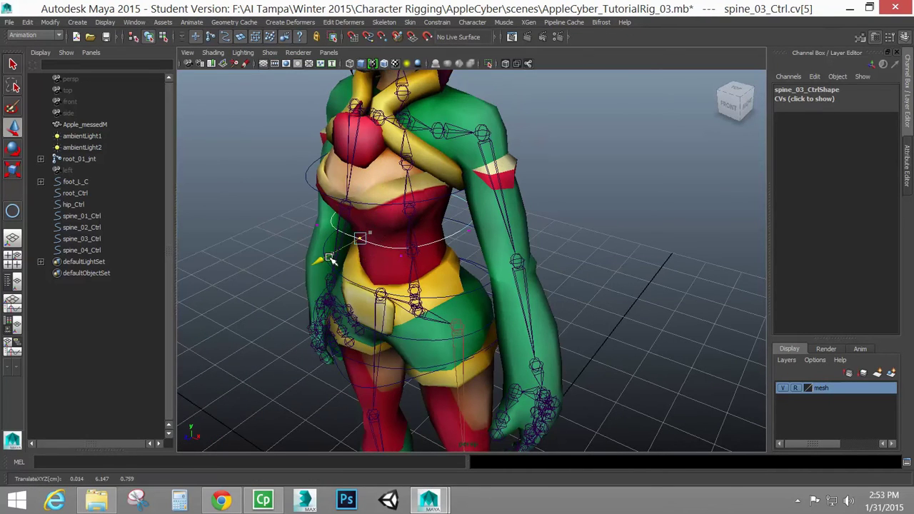
{"action": "left_click_drag", "start_coordinate": [350, 253], "coordinate": [479, 256], "text": "alt"}
- Select all control vertices of spine_02_Ctrl at the belt, scale them down slightly and return to object selection
{"action": "left_click", "coordinate": [514, 260]}
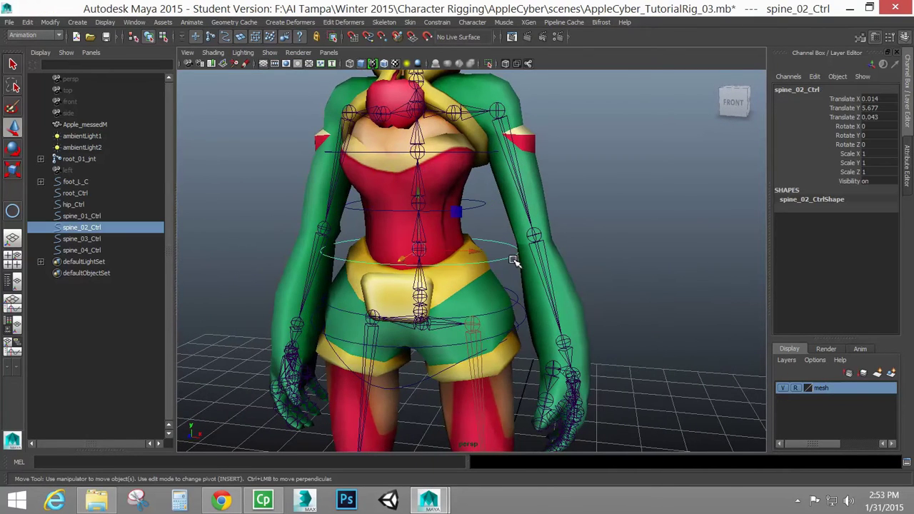
{"action": "right_click_drag", "start_coordinate": [510, 259], "coordinate": [464, 261]}
{"action": "left_click_drag", "start_coordinate": [464, 261], "coordinate": [499, 258], "text": "alt"}
{"action": "left_click_drag", "start_coordinate": [553, 267], "coordinate": [290, 228]}
{"action": "key", "text": "r"}
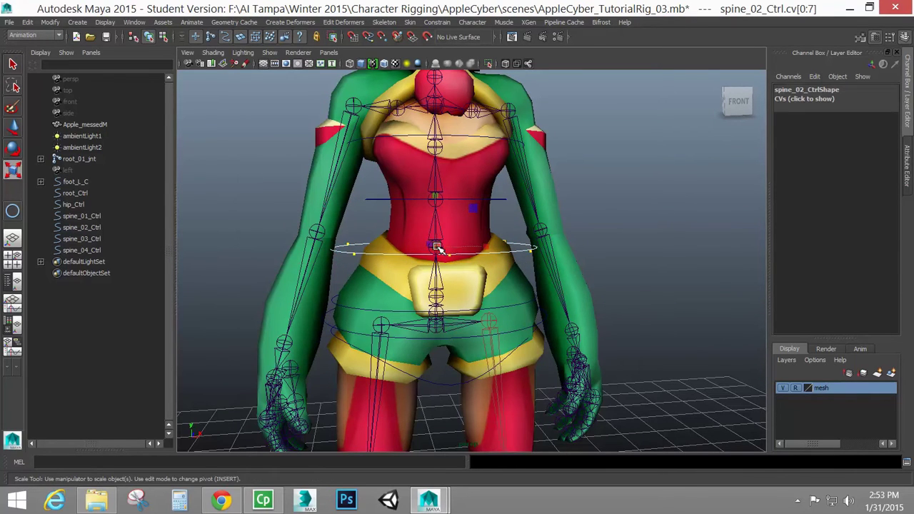
{"action": "left_click_drag", "start_coordinate": [525, 251], "coordinate": [426, 258], "text": "alt"}
{"action": "left_click_drag", "start_coordinate": [459, 232], "coordinate": [523, 240]}
{"action": "right_click_drag", "start_coordinate": [521, 238], "coordinate": [558, 228]}
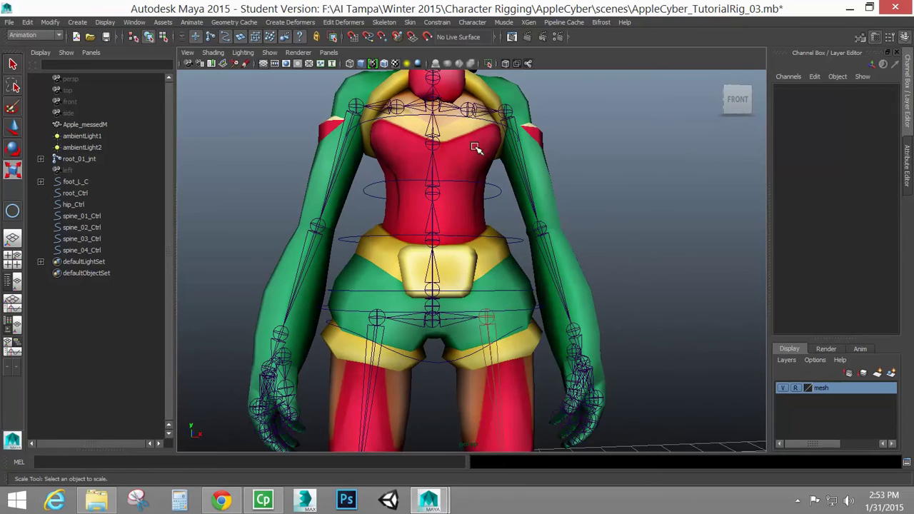
- Duplicate root_Ctrl and move the copy up to the upper chest joint, at about 7.059 in Y
{"action": "left_click_drag", "start_coordinate": [476, 179], "coordinate": [470, 182], "text": "alt"}
{"action": "key", "text": "r"}
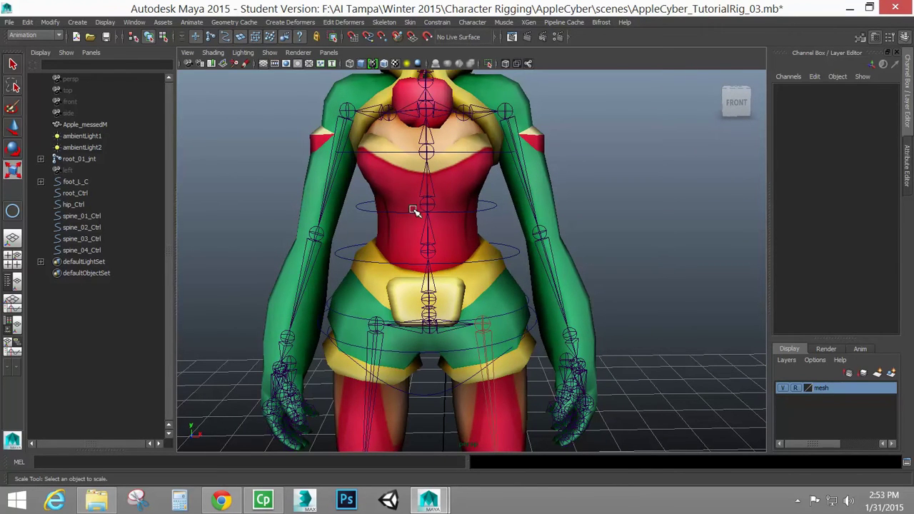
{"action": "left_click", "coordinate": [514, 341]}
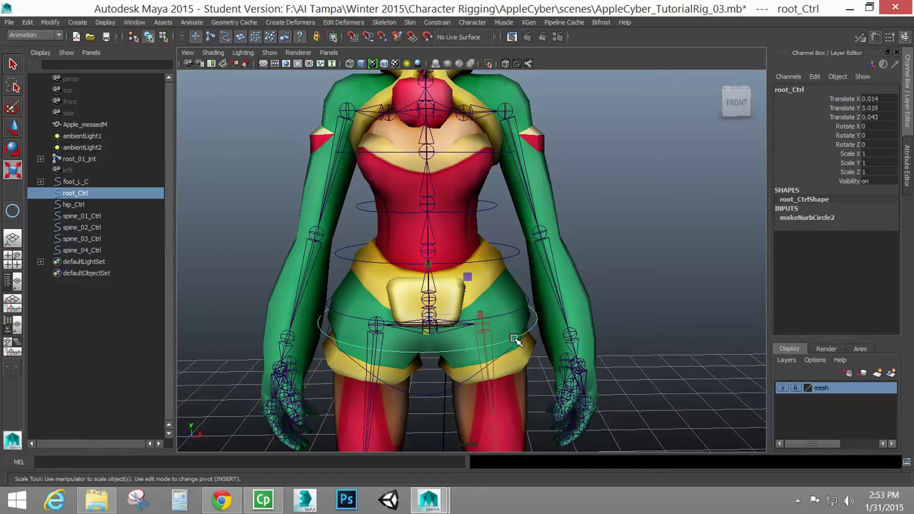
{"action": "key", "text": "w"}
{"action": "key", "text": "ctrl+d"}
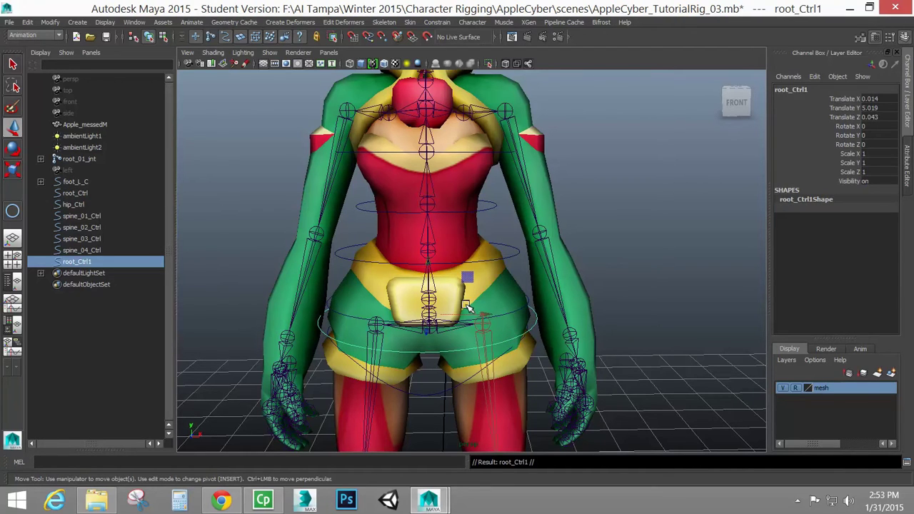
{"action": "left_click_drag", "start_coordinate": [430, 319], "coordinate": [427, 113]}
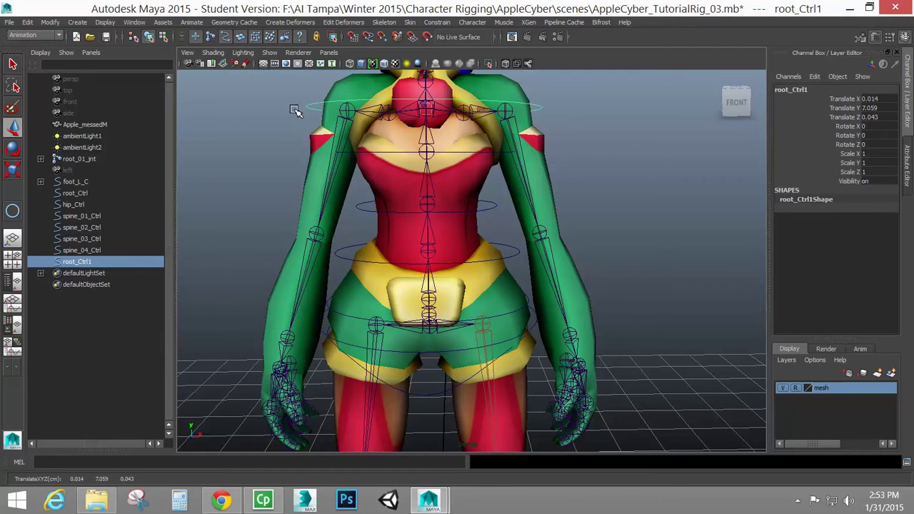
- Select alternating control vertices of root_Ctrl1, scale them inward to shape the curve around the shoulders, and return to object selection
{"action": "left_click_drag", "start_coordinate": [486, 122], "coordinate": [488, 157], "text": "alt"}
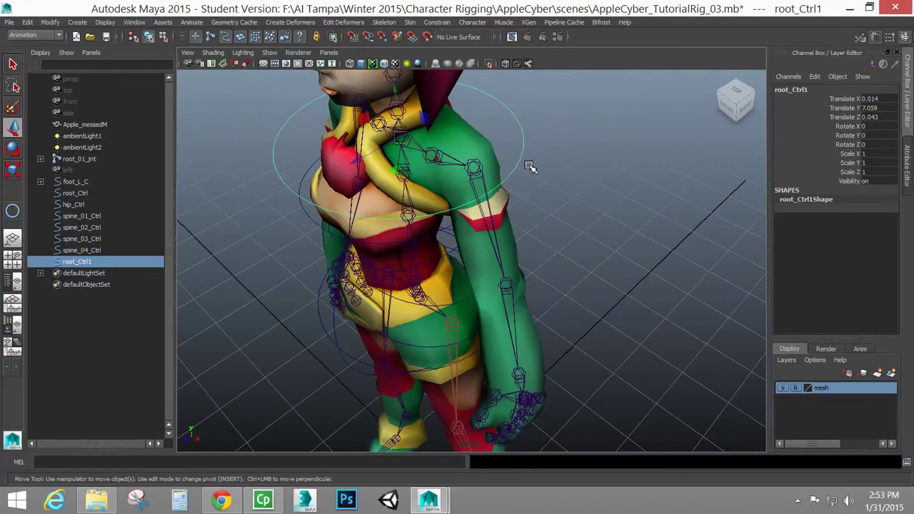
{"action": "right_click_drag", "start_coordinate": [520, 164], "coordinate": [474, 163]}
{"action": "mouse_move", "coordinate": [485, 173]}
{"action": "left_mouse_down", "text": "alt"}
{"action": "mouse_move", "coordinate": [525, 165]}
{"action": "mouse_move", "coordinate": [531, 145]}
{"action": "mouse_move", "coordinate": [490, 171]}
{"action": "mouse_move", "coordinate": [492, 181]}
{"action": "left_mouse_up", "text": "alt"}
{"action": "left_click_drag", "start_coordinate": [514, 173], "coordinate": [500, 154]}
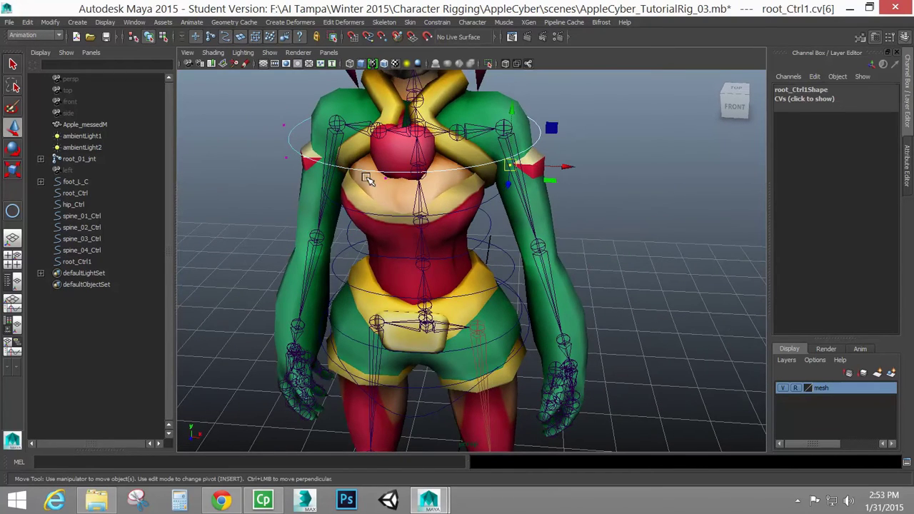
{"action": "left_click_drag", "start_coordinate": [301, 180], "coordinate": [506, 195], "text": "shift"}
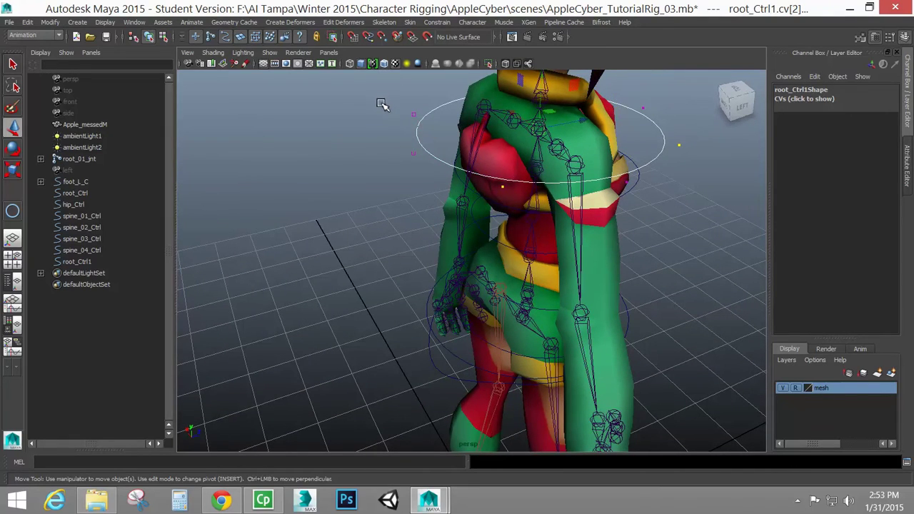
{"action": "left_click_drag", "start_coordinate": [613, 168], "coordinate": [467, 152], "text": "alt"}
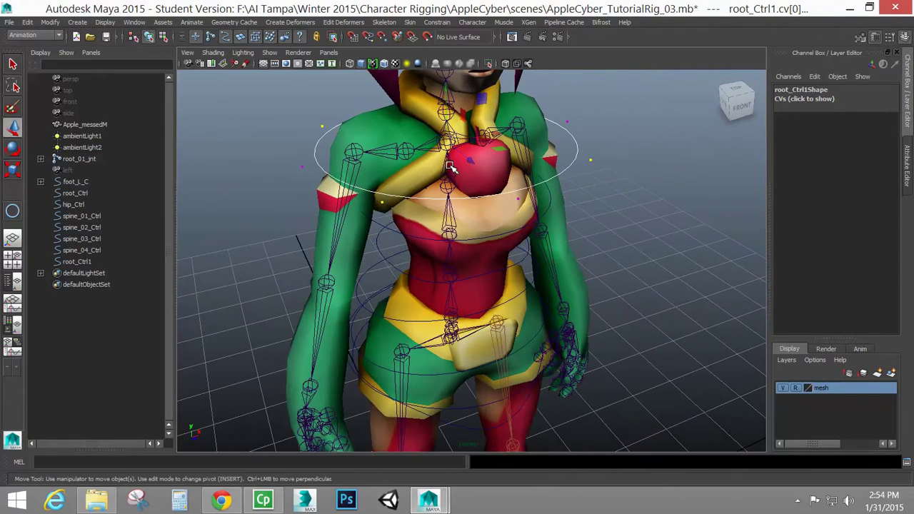
{"action": "key", "text": "r"}
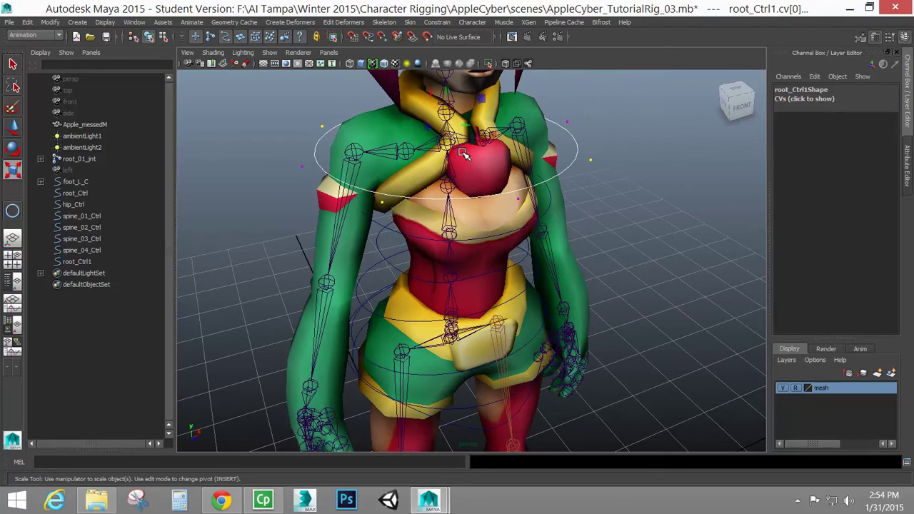
{"action": "left_click_drag", "start_coordinate": [460, 154], "coordinate": [424, 143], "text": "alt"}
{"action": "mouse_move", "coordinate": [527, 186]}
{"action": "left_mouse_down", "text": "alt"}
{"action": "mouse_move", "coordinate": [490, 153]}
{"action": "mouse_move", "coordinate": [526, 161]}
{"action": "mouse_move", "coordinate": [504, 163]}
{"action": "mouse_move", "coordinate": [526, 190]}
{"action": "left_mouse_up", "text": "alt"}
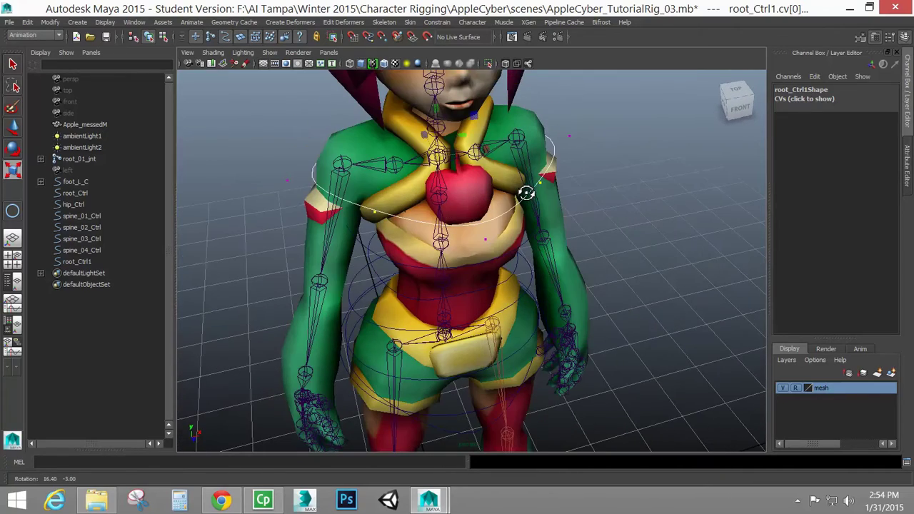
{"action": "right_click_drag", "start_coordinate": [553, 162], "coordinate": [571, 163]}
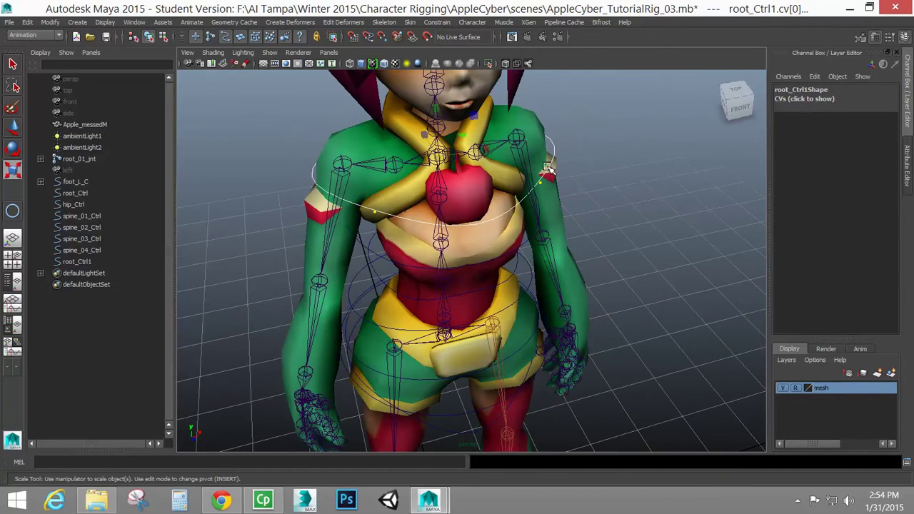
{"action": "left_click", "coordinate": [547, 168]}
- Duplicate spine_04_Ctrl and move the copy up to the joint at the base of the neck, at 7.32 in Y
{"action": "left_click", "coordinate": [526, 247]}
{"action": "left_click_drag", "start_coordinate": [530, 249], "coordinate": [497, 206], "text": "alt"}
{"action": "middle_click_drag", "start_coordinate": [496, 206], "coordinate": [510, 283], "text": "alt"}
{"action": "key", "text": "ctrl+d"}
{"action": "key", "text": "r"}
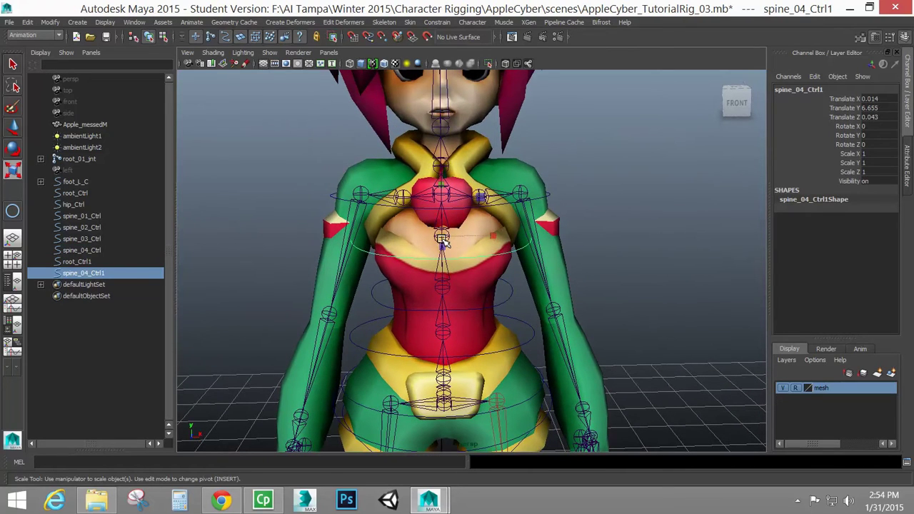
{"action": "key", "text": "w"}
{"action": "left_click_drag", "start_coordinate": [443, 240], "coordinate": [443, 170]}
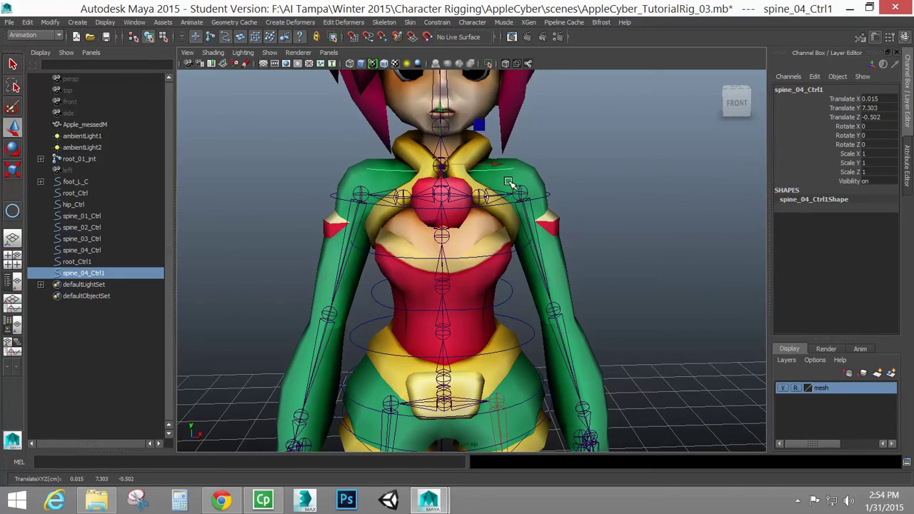
{"action": "left_click_drag", "start_coordinate": [507, 181], "coordinate": [409, 175], "text": "alt"}
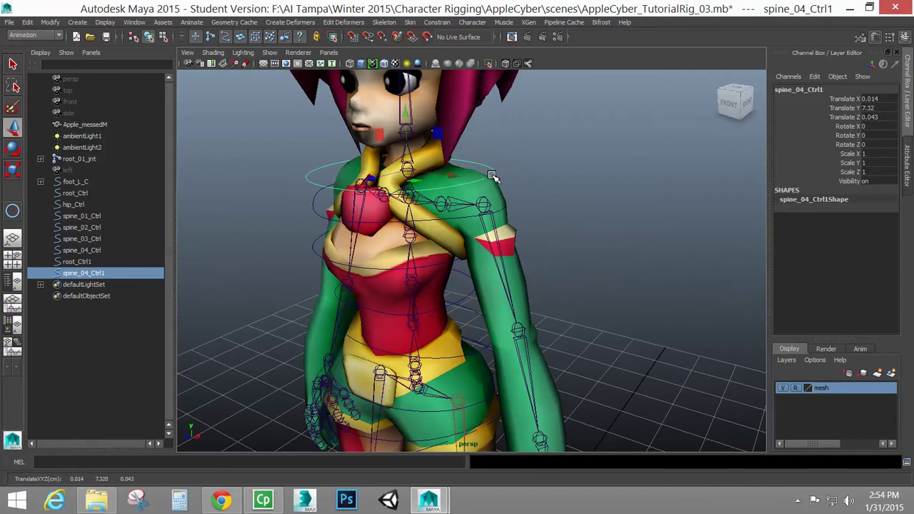
- Select all control vertices of spine_04_Ctrl1 and scale them down to about 0.682 around the neck
{"action": "right_click_drag", "start_coordinate": [493, 176], "coordinate": [448, 174]}
{"action": "left_click_drag", "start_coordinate": [449, 174], "coordinate": [551, 188], "text": "alt"}
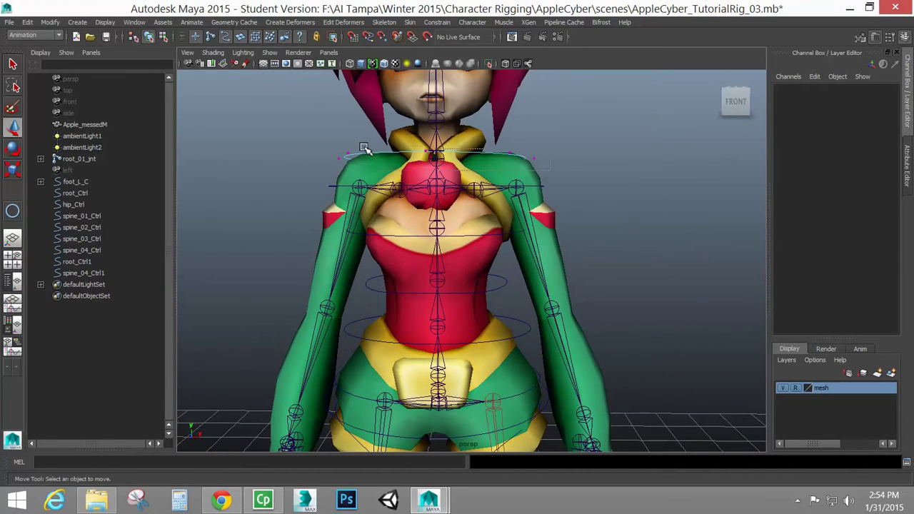
{"action": "left_click_drag", "start_coordinate": [364, 148], "coordinate": [291, 136]}
{"action": "left_click_drag", "start_coordinate": [366, 152], "coordinate": [368, 166], "text": "alt"}
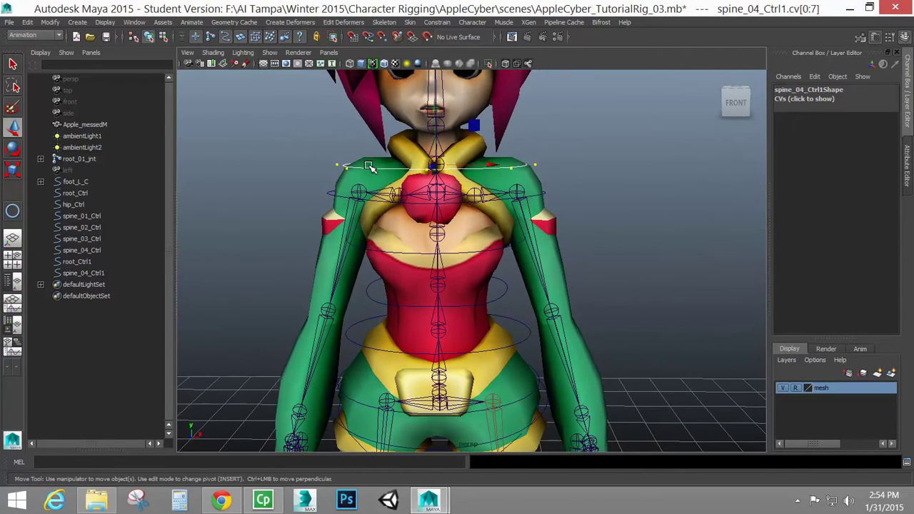
{"action": "key", "text": "r"}
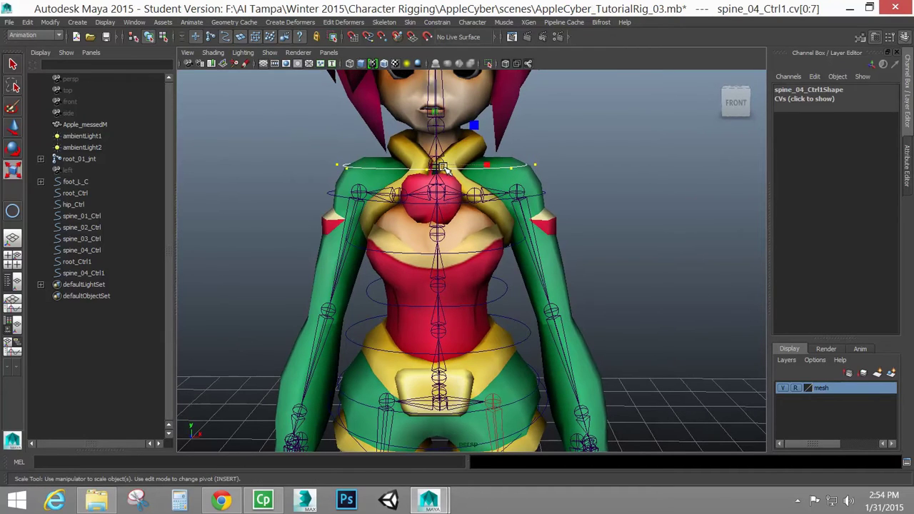
{"action": "mouse_move", "coordinate": [429, 180]}
{"action": "left_mouse_down", "text": "alt"}
{"action": "mouse_move", "coordinate": [457, 180]}
{"action": "mouse_move", "coordinate": [412, 183]}
{"action": "left_mouse_up", "text": "alt"}
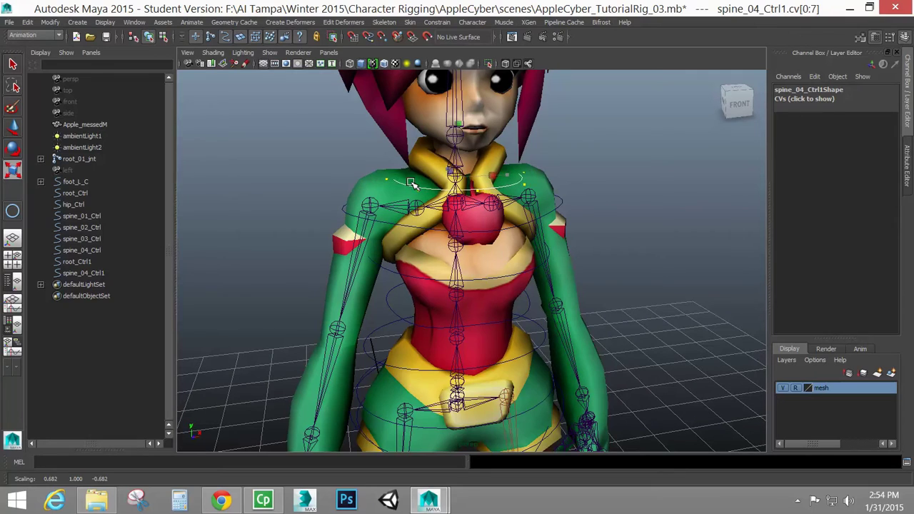
- Raise the control vertices of spine_04_Ctrl1 to about 7.399 in Y and return to object selection
{"action": "key", "text": "w"}
{"action": "left_click_drag", "start_coordinate": [461, 154], "coordinate": [462, 143]}
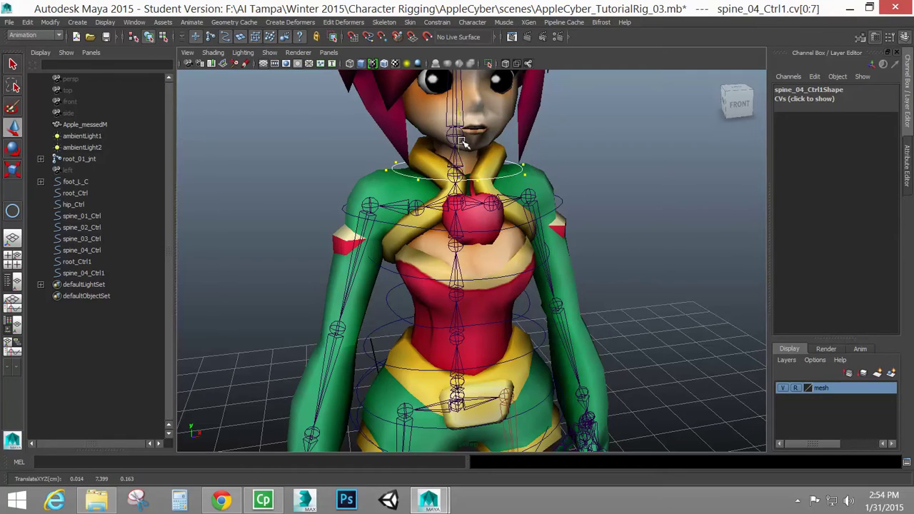
{"action": "right_click", "coordinate": [523, 174]}
{"action": "left_click", "coordinate": [520, 177]}
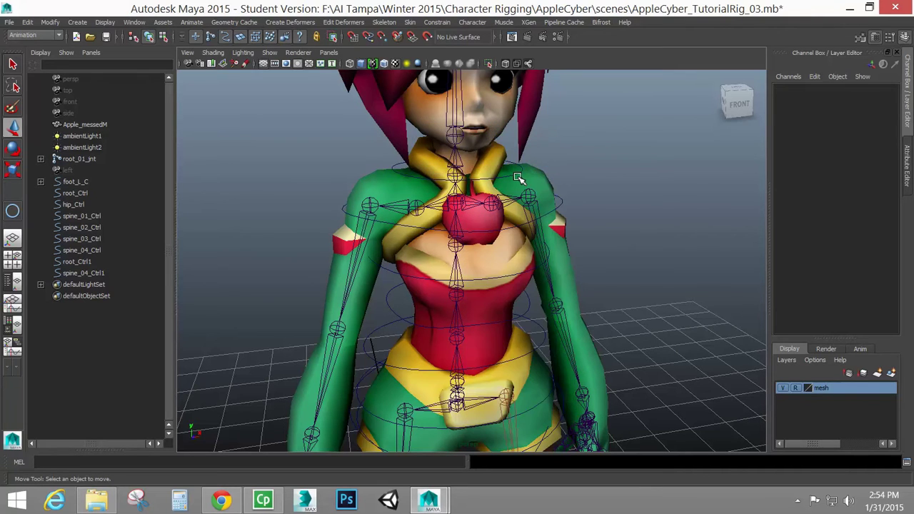
- Duplicate spine_04_Ctrl1 and move the copy up to the joint at the top of the head, at 9.307 in Y
{"action": "left_click", "coordinate": [518, 178]}
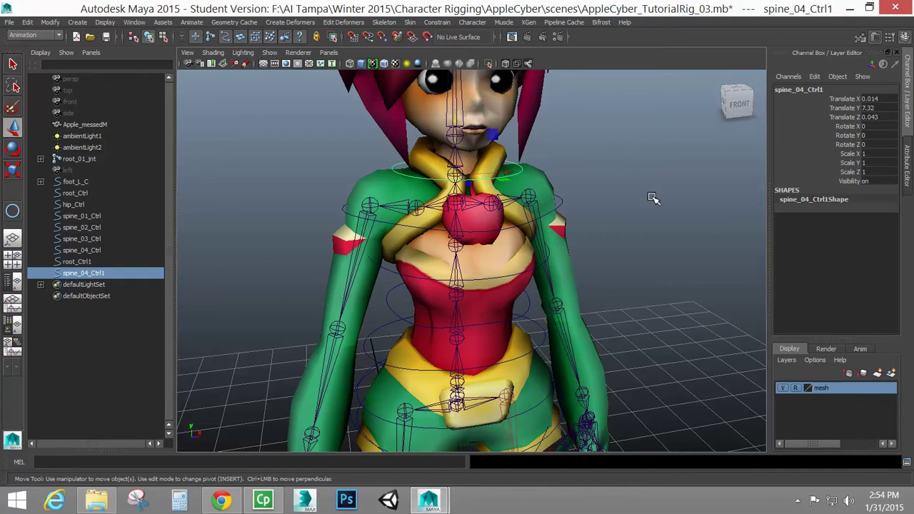
{"action": "left_click_drag", "start_coordinate": [516, 136], "coordinate": [492, 123], "text": "alt"}
{"action": "middle_click_drag", "start_coordinate": [492, 125], "coordinate": [491, 255], "text": "alt"}
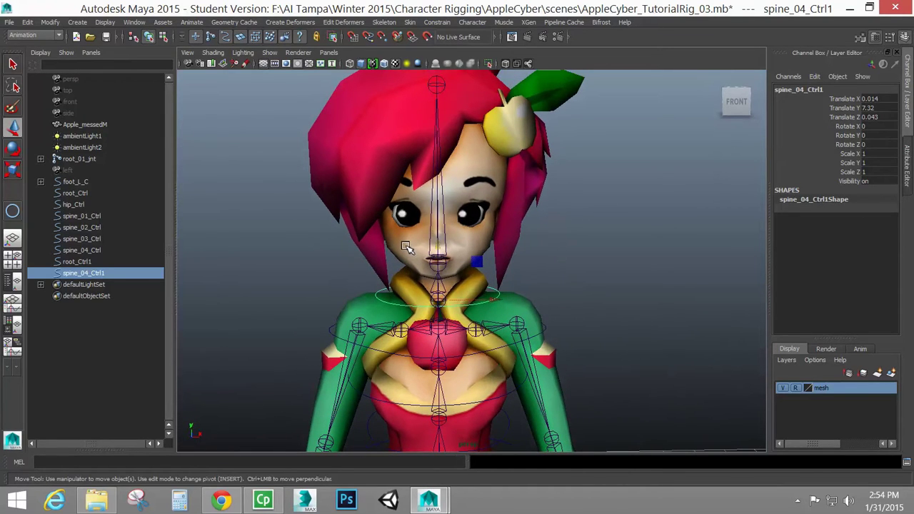
{"action": "key", "text": "ctrl+d"}
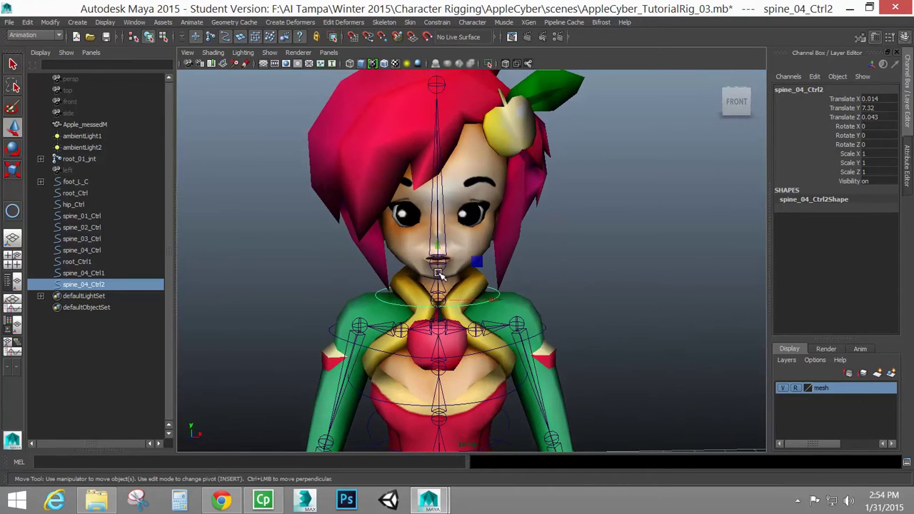
{"action": "left_click_drag", "start_coordinate": [442, 301], "coordinate": [440, 262]}
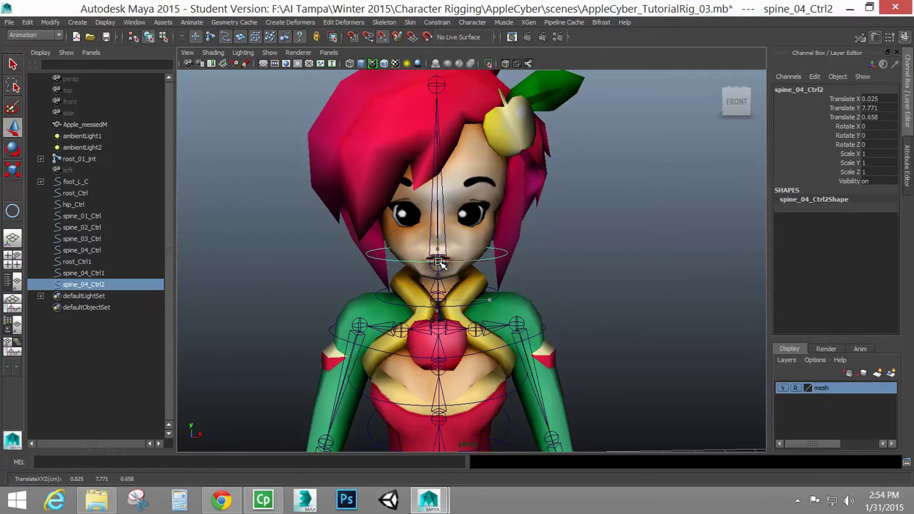
{"action": "left_click_drag", "start_coordinate": [528, 263], "coordinate": [409, 144], "text": "alt"}
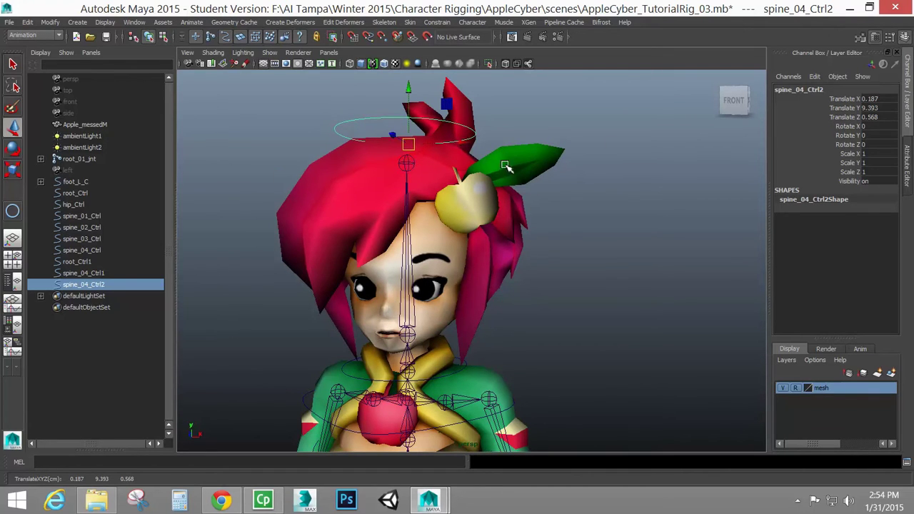
{"action": "left_click_drag", "start_coordinate": [351, 196], "coordinate": [487, 187], "text": "alt"}
{"action": "left_click_drag", "start_coordinate": [536, 211], "coordinate": [484, 202], "text": "alt"}
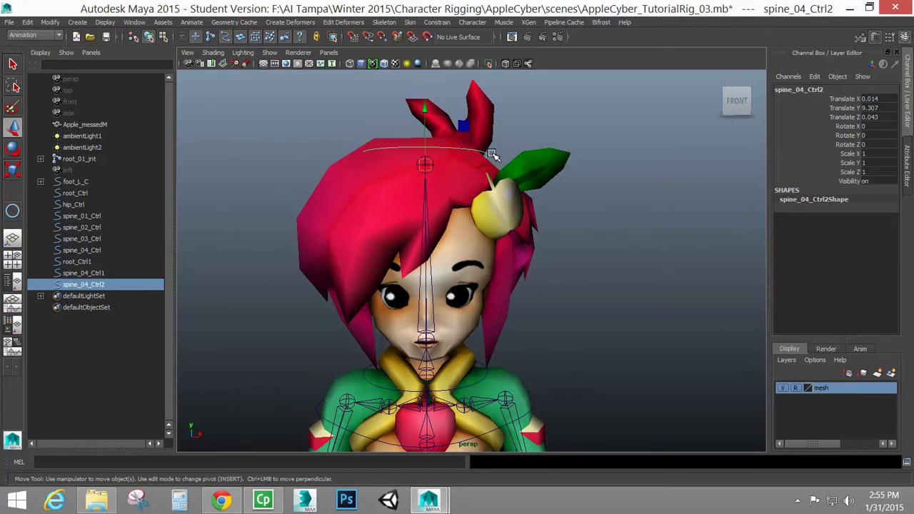
- Select all control vertices of spine_04_Ctrl2 for scaling
{"action": "right_click_drag", "start_coordinate": [489, 153], "coordinate": [430, 153]}
{"action": "left_click_drag", "start_coordinate": [273, 133], "coordinate": [490, 200]}
{"action": "key", "text": "r"}
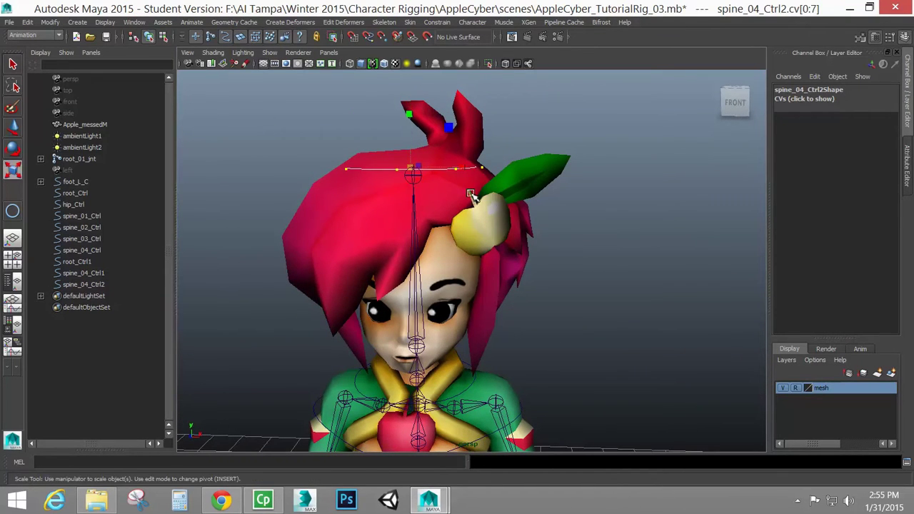
- Try scaling the vertices up to about 1.732 and moving their pivot to the joint at the base of the head, and undo the scaling
{"action": "left_click_drag", "start_coordinate": [409, 169], "coordinate": [478, 176]}
{"action": "key", "text": "Insert"}
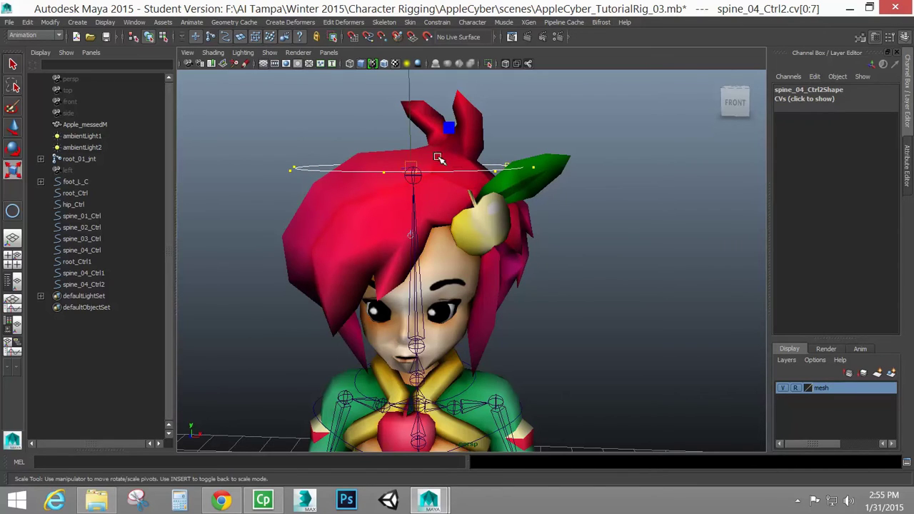
{"action": "key", "text": "v"}
{"action": "left_click_drag", "start_coordinate": [412, 168], "coordinate": [419, 348]}
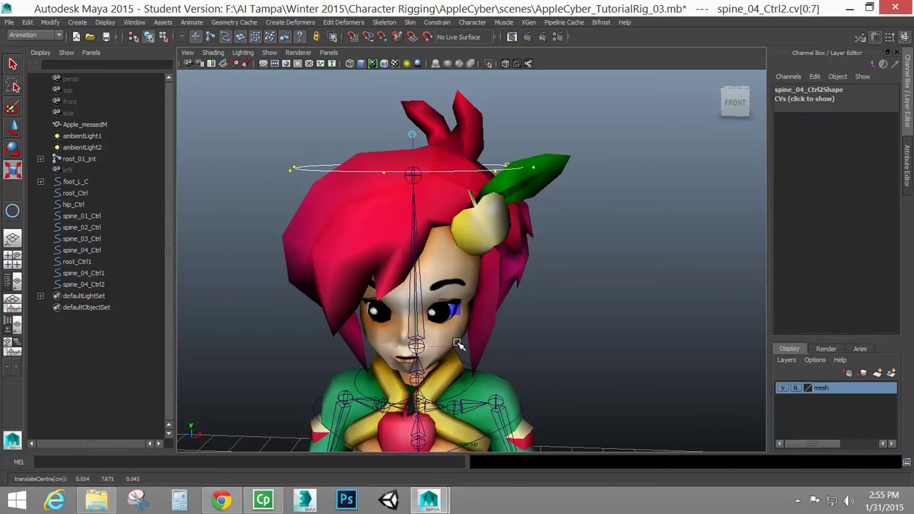
{"action": "key", "text": "w"}
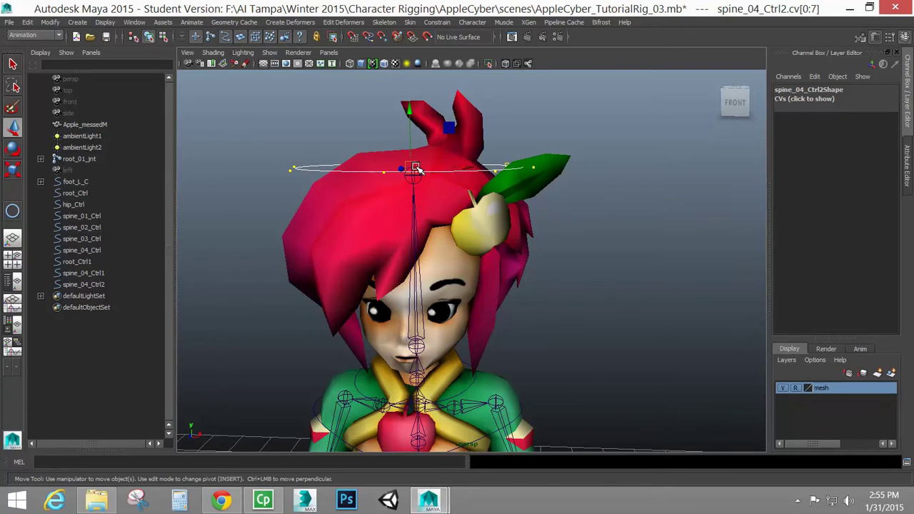
{"action": "key", "text": "Insert"}
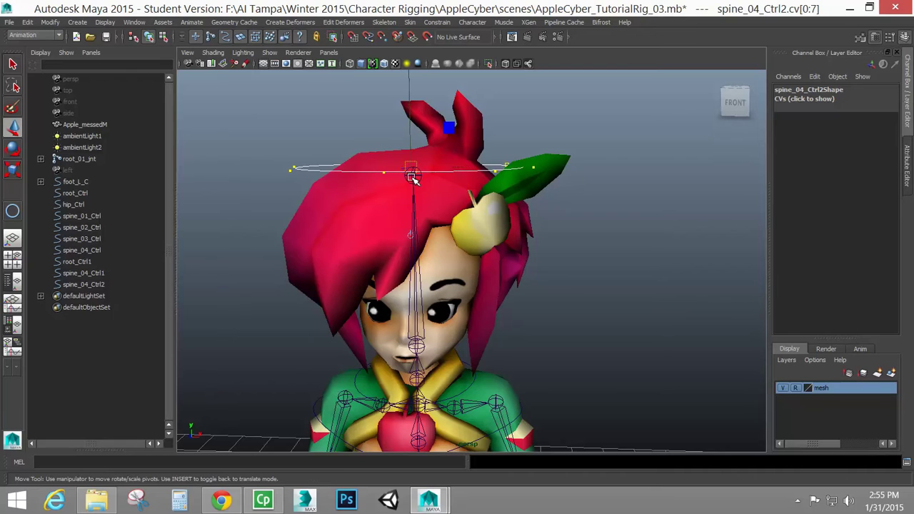
{"action": "key", "text": "v"}
{"action": "left_click_drag", "start_coordinate": [412, 178], "coordinate": [417, 348]}
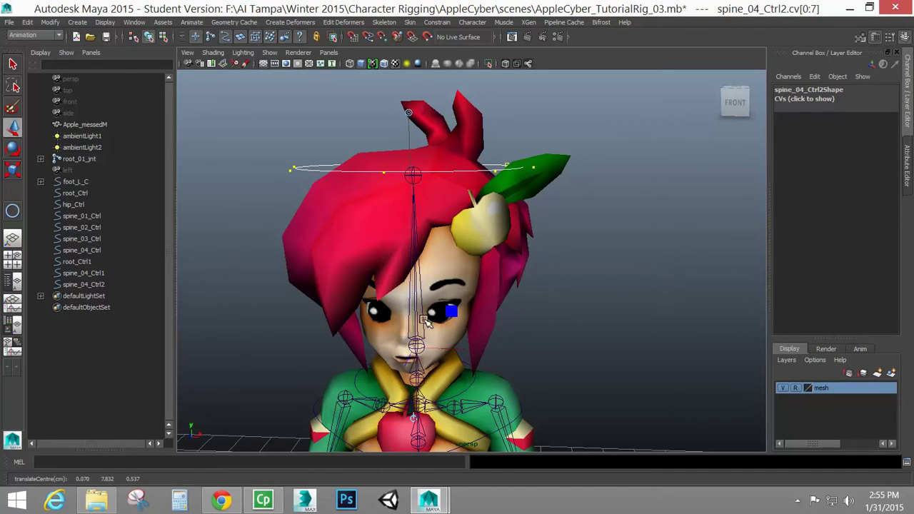
{"action": "key", "text": "ctrl+z"}
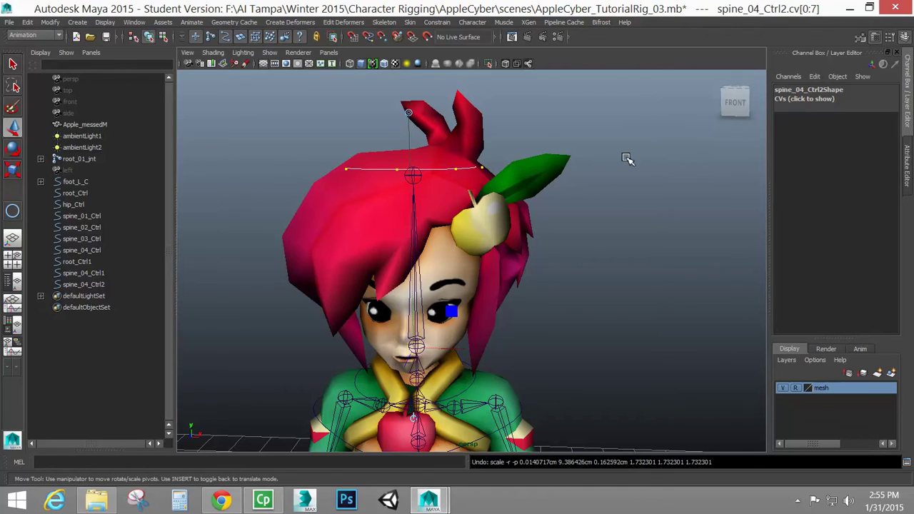
- Scale the selected control vertices of spine_04_Ctrl2 up around the top of the head and return to object selection
{"action": "key", "text": "r"}
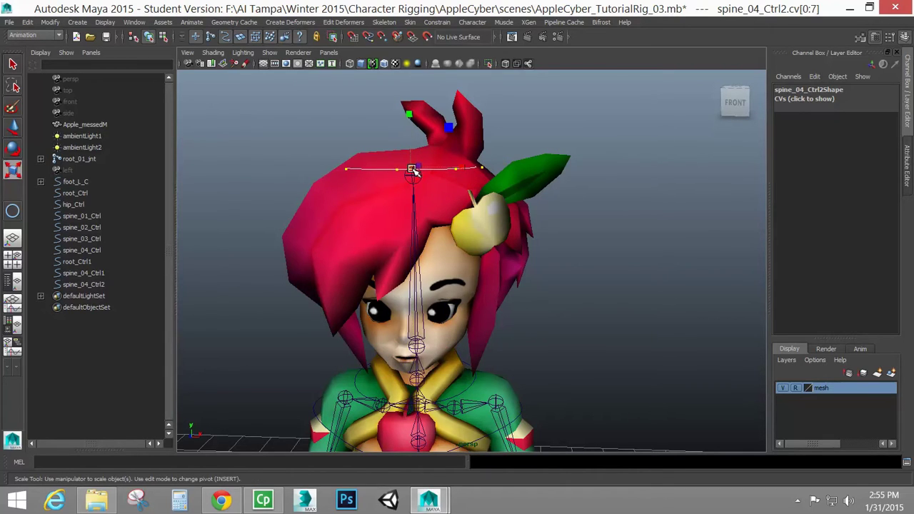
{"action": "left_click_drag", "start_coordinate": [412, 169], "coordinate": [505, 179]}
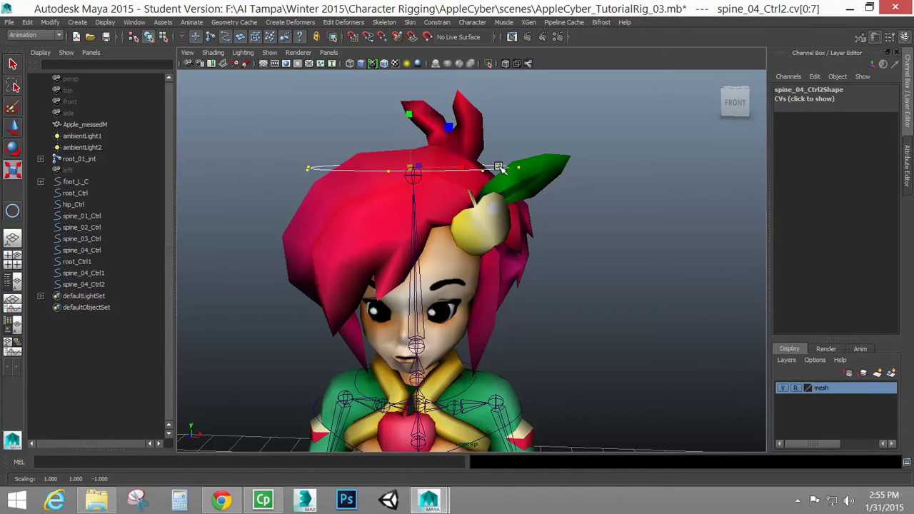
{"action": "right_click_drag", "start_coordinate": [502, 171], "coordinate": [501, 146]}
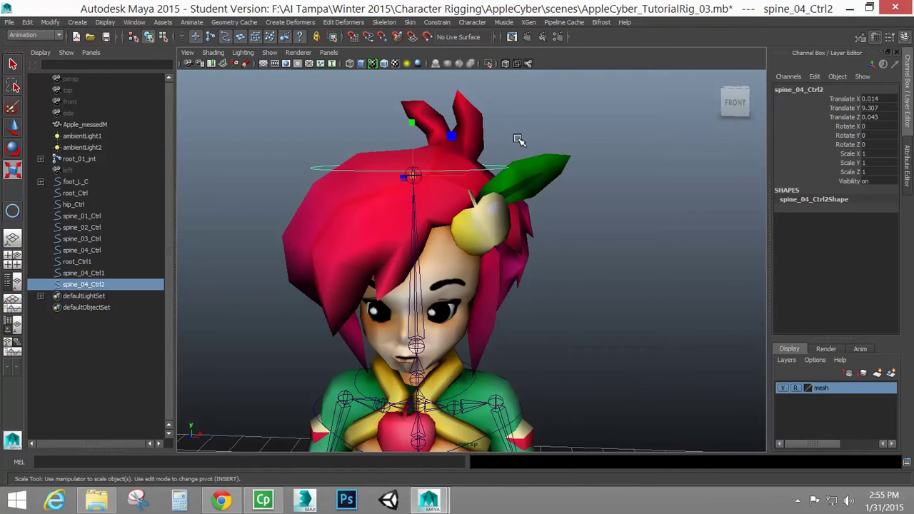
- Move the pivot of spine_04_Ctrl2 down to the joint at the base of the head, at 7.671 in Y, and leave pivot editing
{"action": "key", "text": "Insert"}
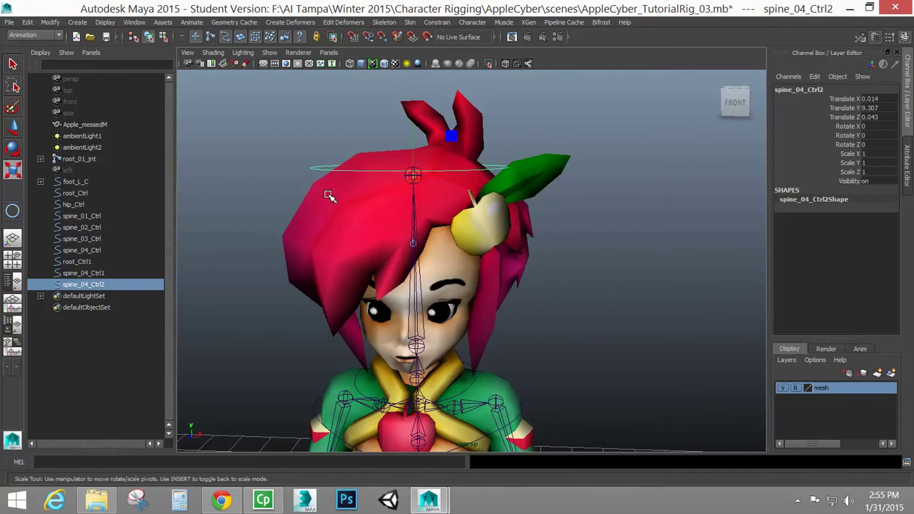
{"action": "left_click_drag", "start_coordinate": [418, 179], "coordinate": [417, 346]}
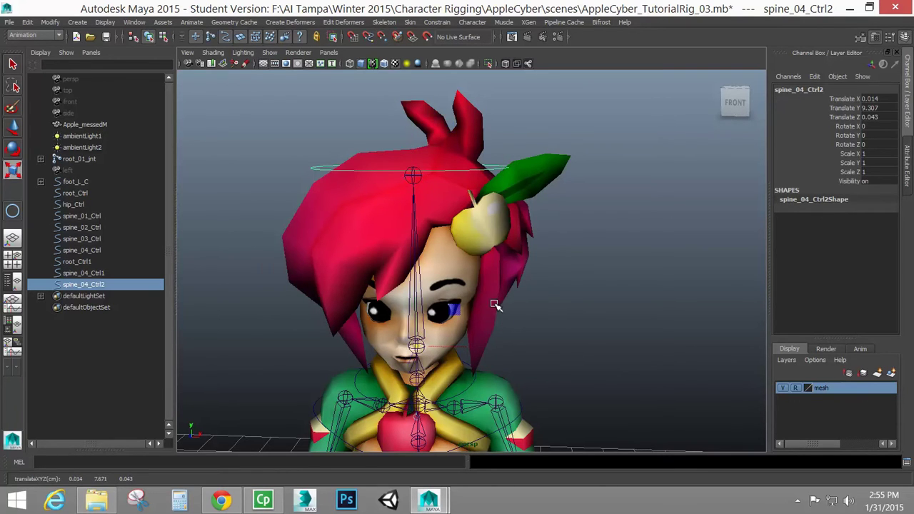
{"action": "left_click_drag", "start_coordinate": [495, 305], "coordinate": [432, 295], "text": "alt"}
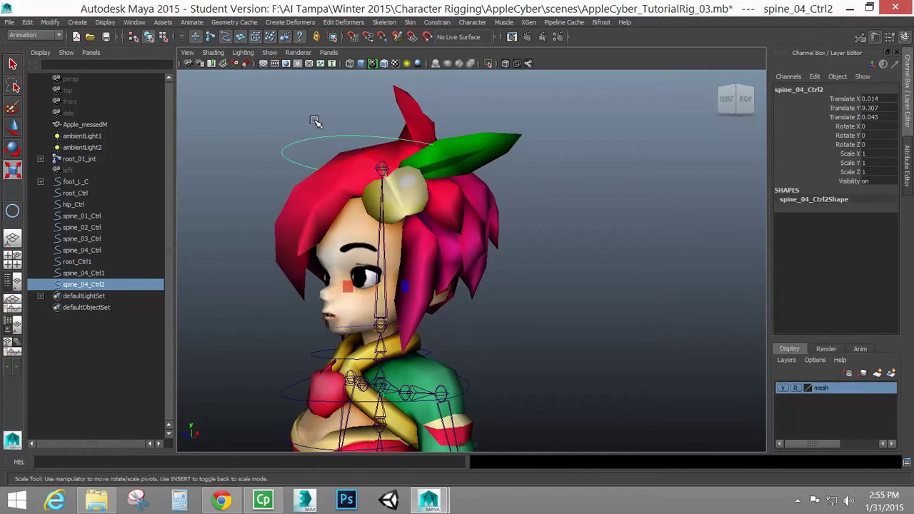
{"action": "left_click_drag", "start_coordinate": [367, 176], "coordinate": [386, 236], "text": "alt"}
{"action": "key", "text": "r"}
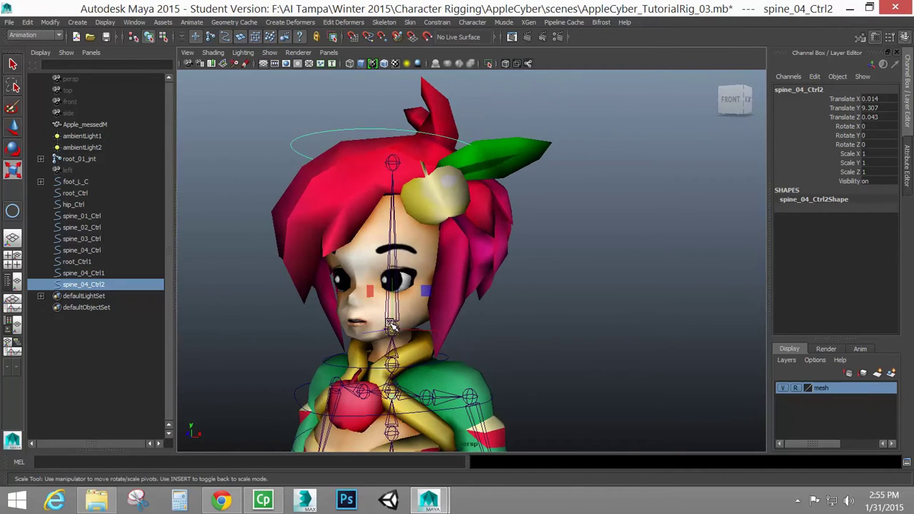
{"action": "key", "text": "Insert"}
{"action": "left_click_drag", "start_coordinate": [371, 129], "coordinate": [392, 188], "text": "alt"}
{"action": "left_click_drag", "start_coordinate": [574, 242], "coordinate": [437, 183], "text": "alt"}
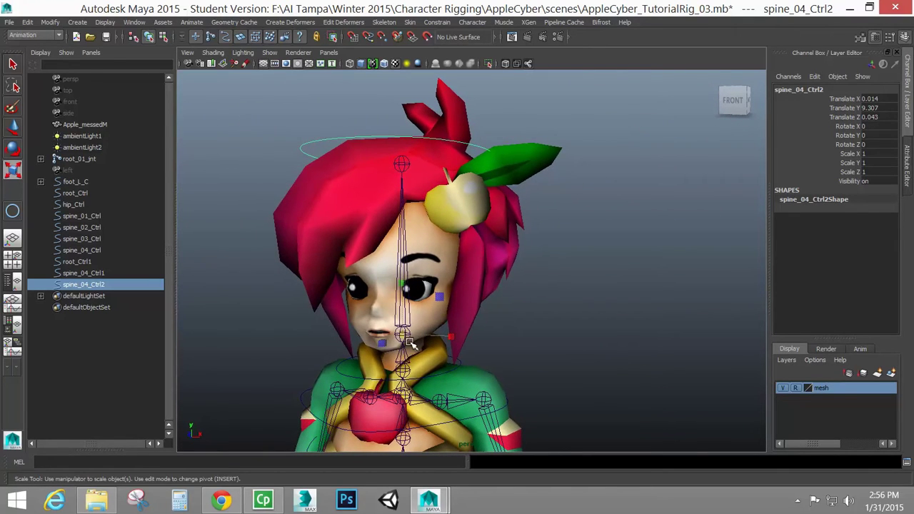
- Rename the control curve at the top of the head as head_Ctrl
{"action": "double_click", "coordinate": [805, 89]}
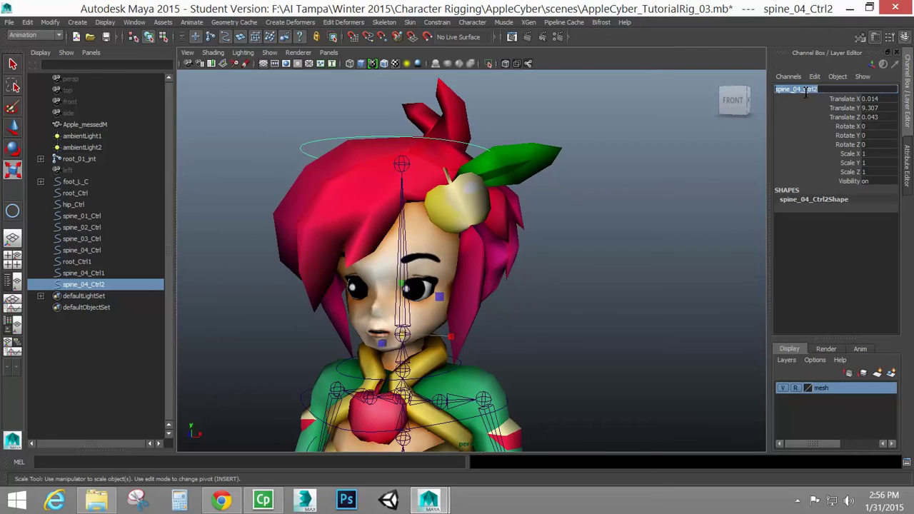
{"action": "type", "text": "head_Ctrl"}
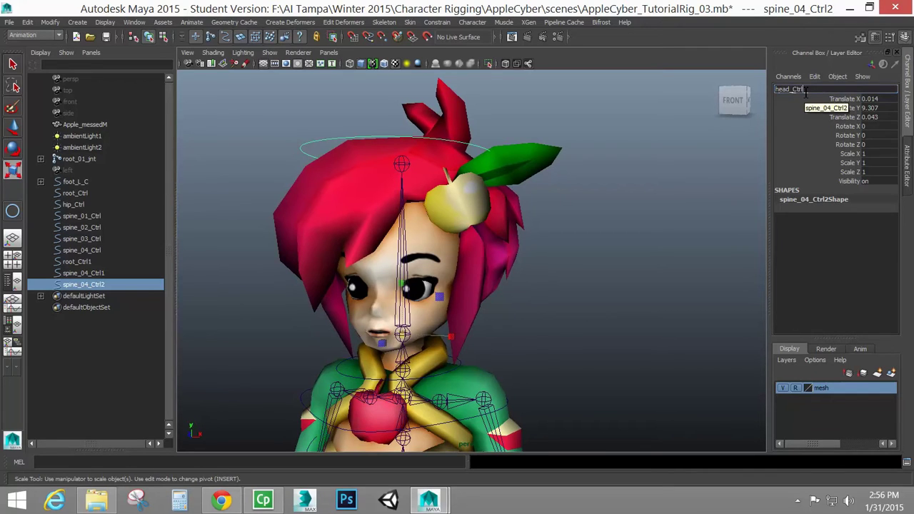
{"action": "key", "text": "Return"}
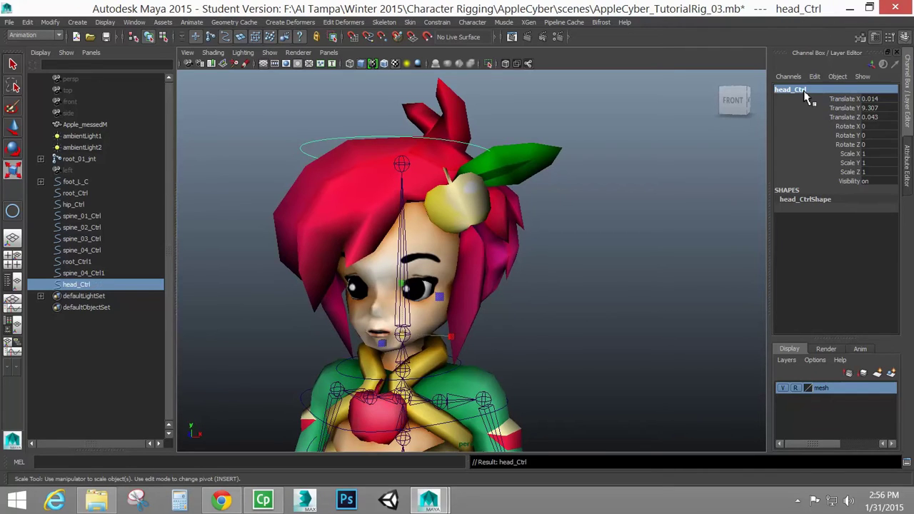
- Select the control curve around the neck and rename it as neck_Ctrl
{"action": "left_click", "coordinate": [455, 375]}
{"action": "double_click", "coordinate": [815, 89]}
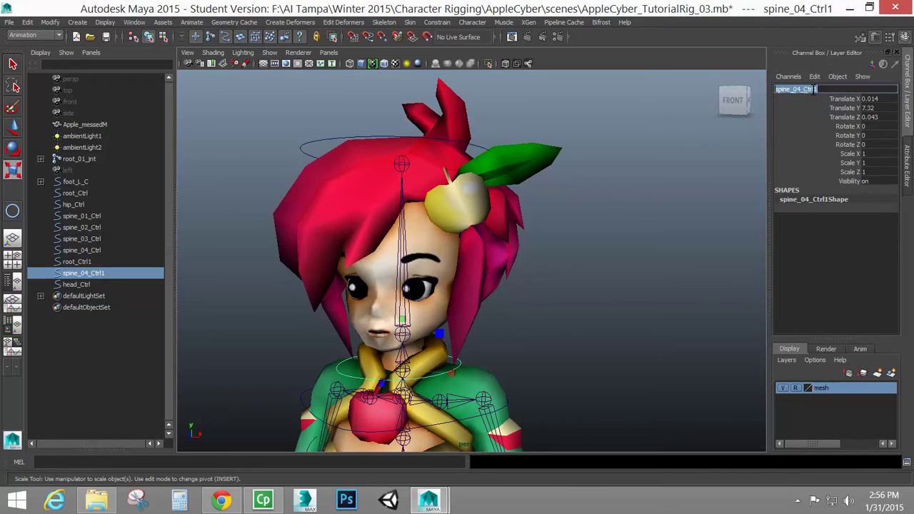
{"action": "type", "text": "neck_Ctrl"}
{"action": "key", "text": "Return"}
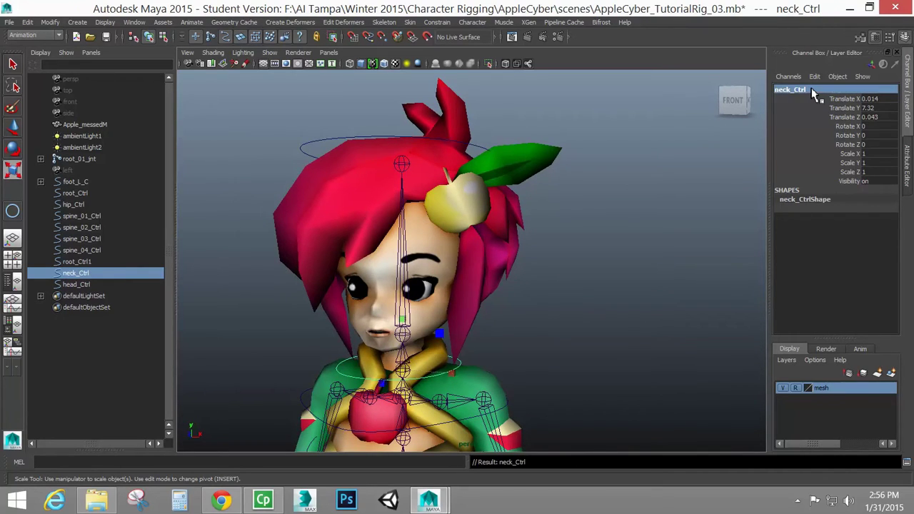
- Select the control curve around the shoulders and rename it as chest_Ctrl
{"action": "left_click", "coordinate": [499, 412]}
{"action": "double_click", "coordinate": [818, 89]}
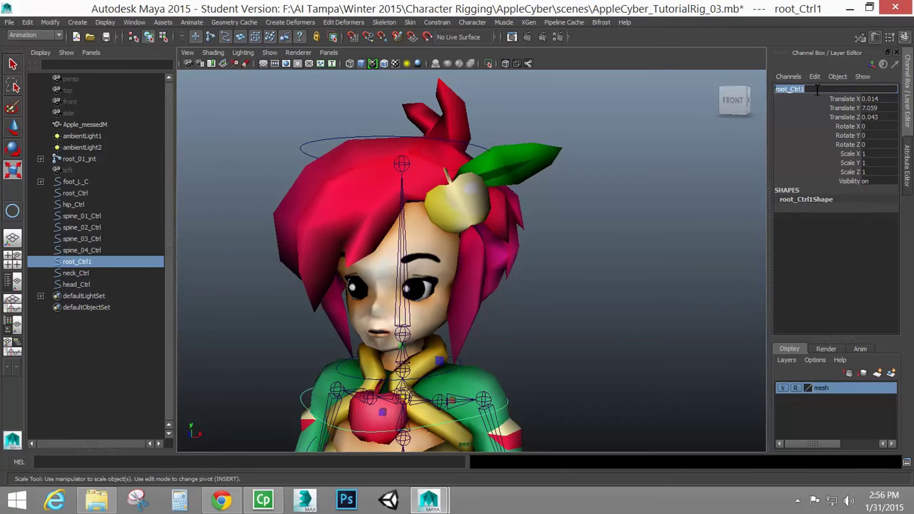
{"action": "type", "text": "chest"}
{"action": "key", "text": "Return"}
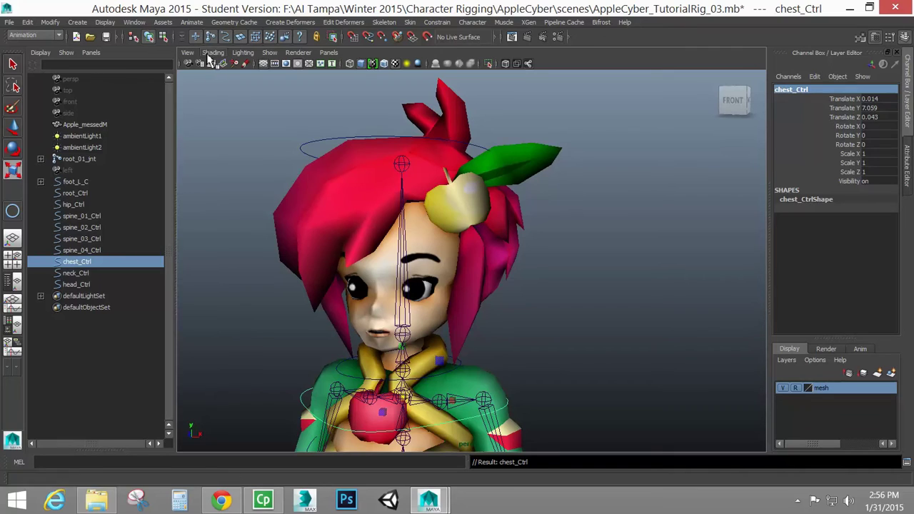
- Try to orient-constrain head_01_jnt to head_Ctrl, and undo the constraint
{"action": "left_click", "coordinate": [426, 255]}
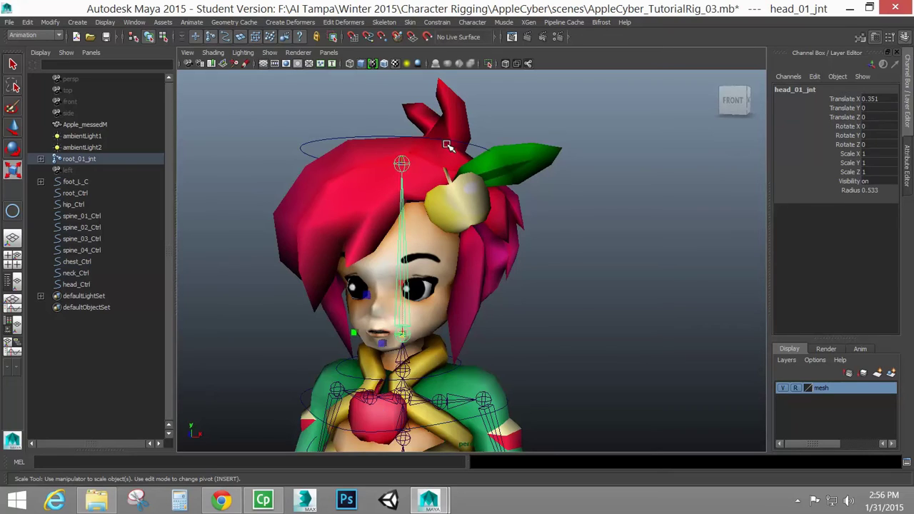
{"action": "left_click", "coordinate": [498, 122]}
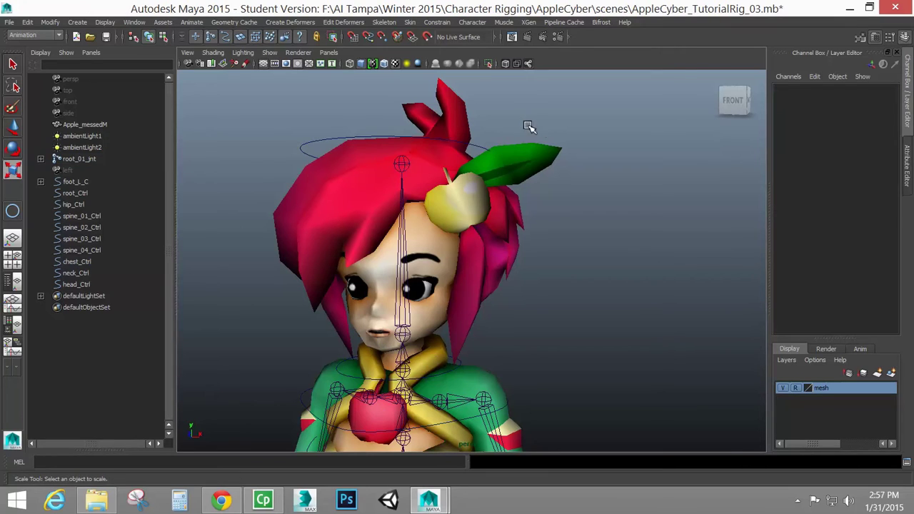
{"action": "left_click", "coordinate": [477, 159]}
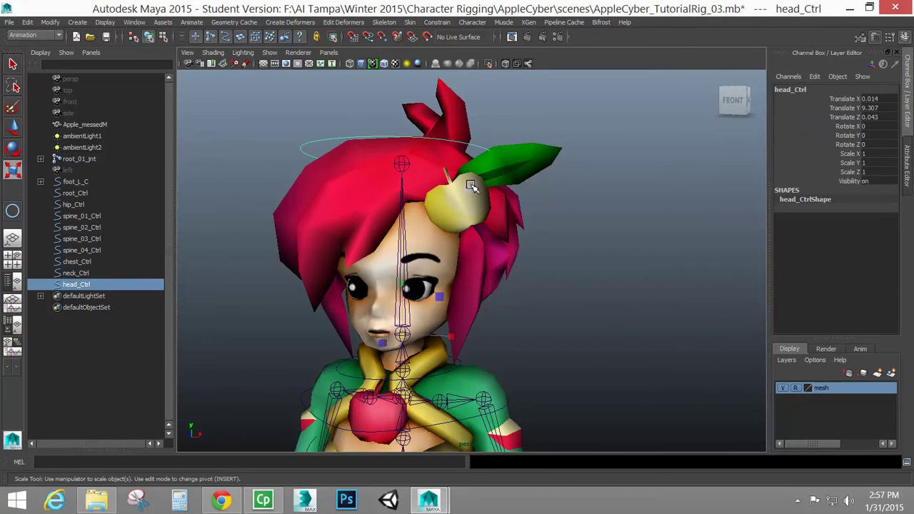
{"action": "left_click", "coordinate": [409, 322]}
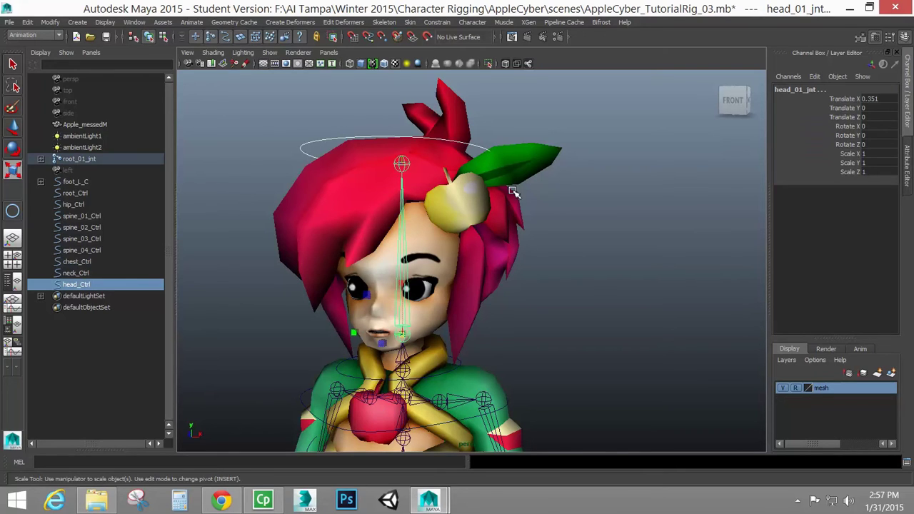
{"action": "left_click", "coordinate": [441, 23]}
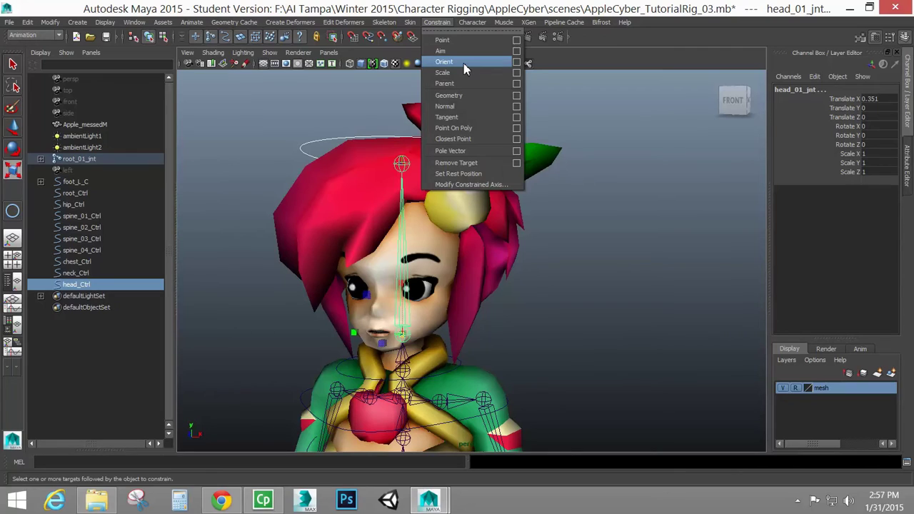
{"action": "left_click", "coordinate": [444, 62]}
{"action": "key", "text": "r"}
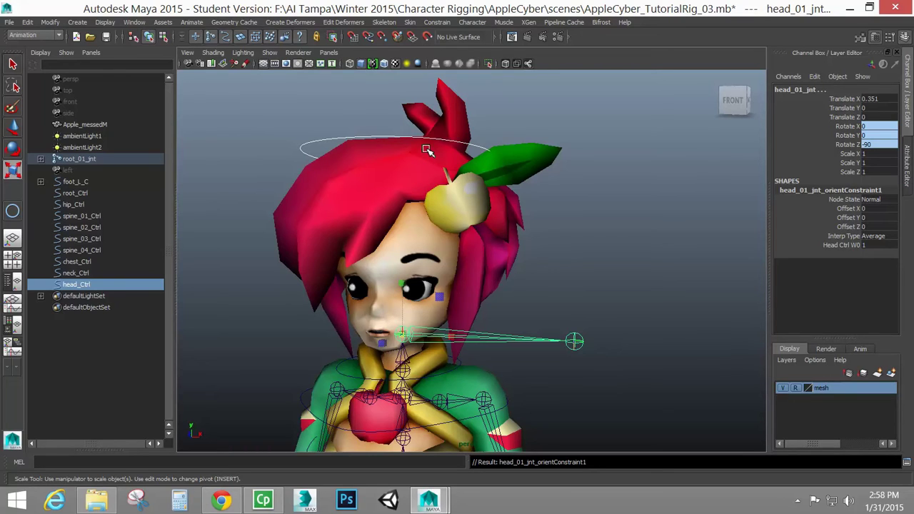
{"action": "key", "text": "ctrl+z"}
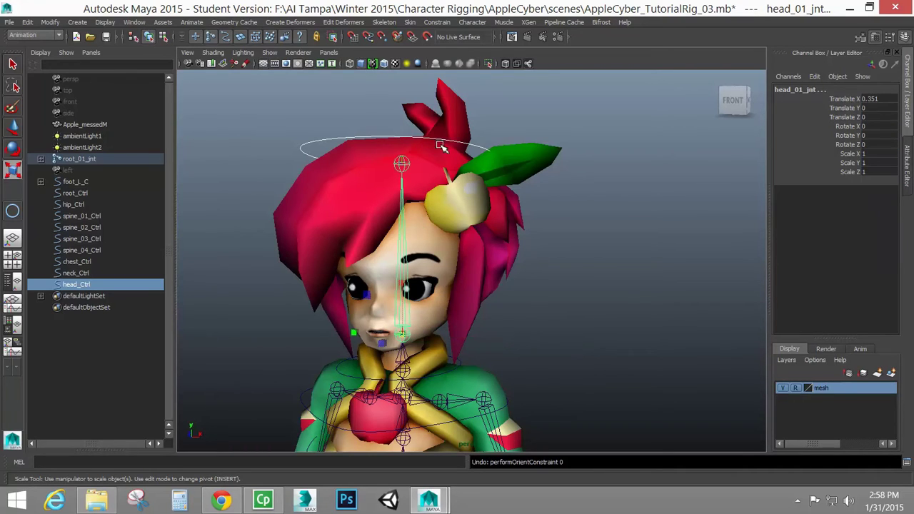
- Orient-constrain head_01_jnt to head_Ctrl with Maintain offset enabled
{"action": "left_click", "coordinate": [436, 24]}
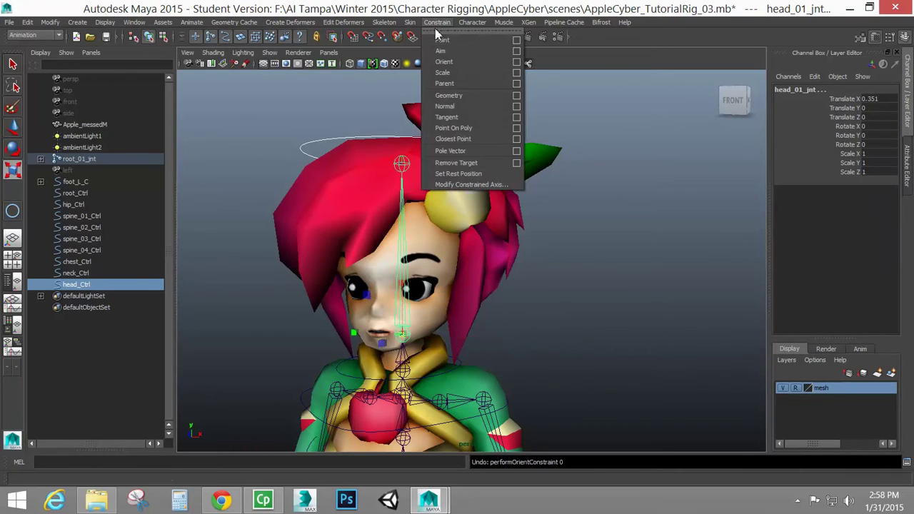
{"action": "left_click", "coordinate": [516, 63]}
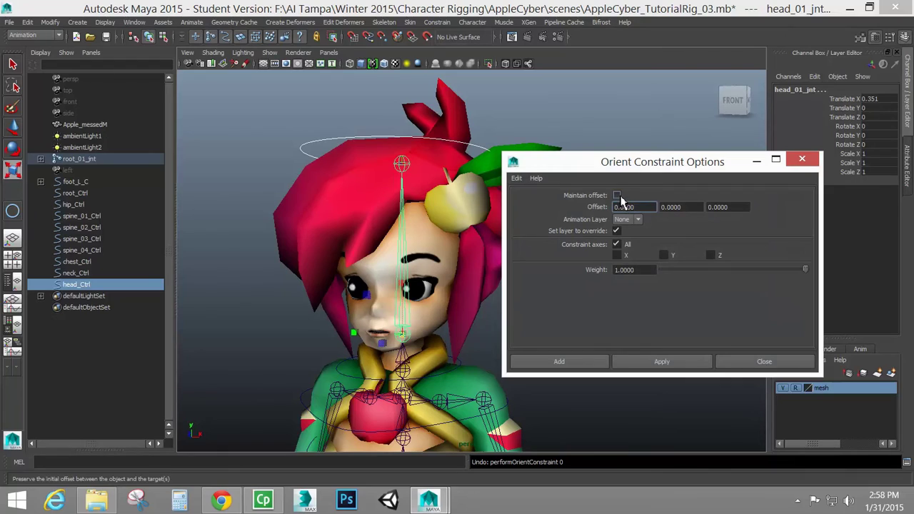
{"action": "left_click", "coordinate": [617, 195]}
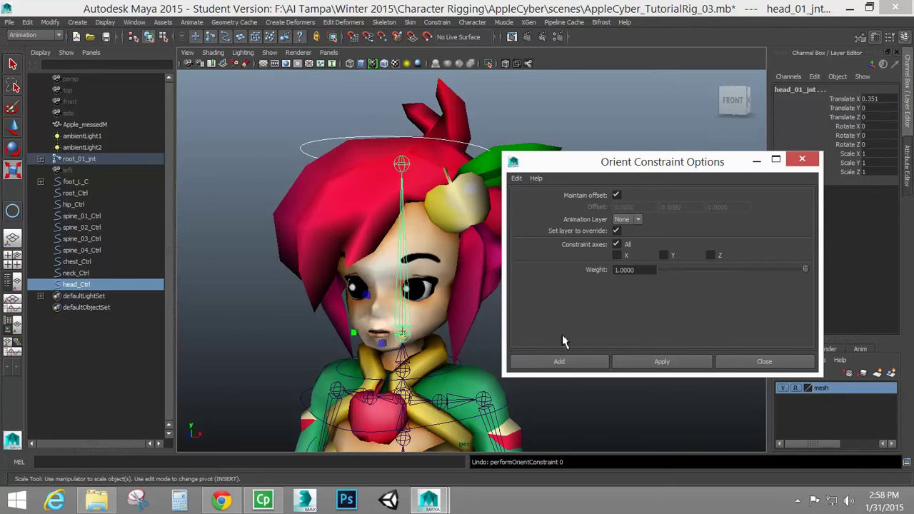
{"action": "left_click", "coordinate": [587, 363]}
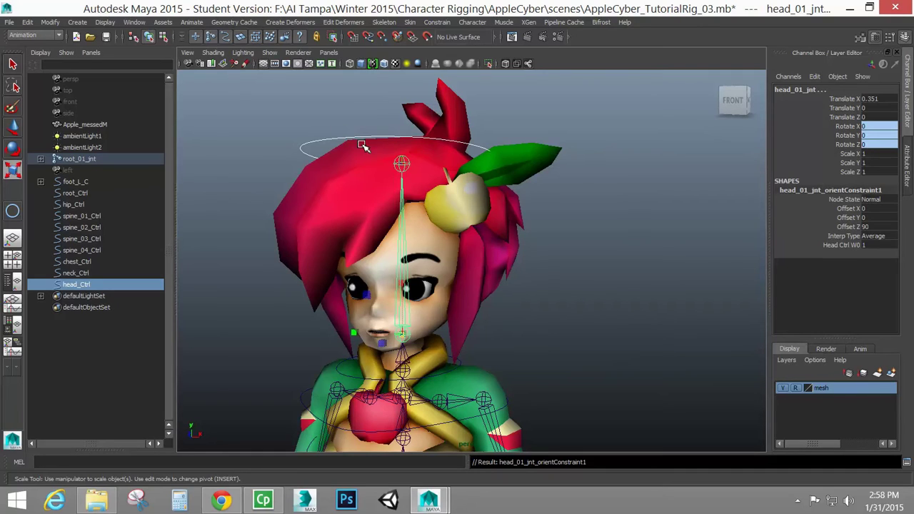
- Test the head constraint by rotating head_Ctrl about -20 degrees around Z, and undo the rotation
{"action": "left_click", "coordinate": [404, 246]}
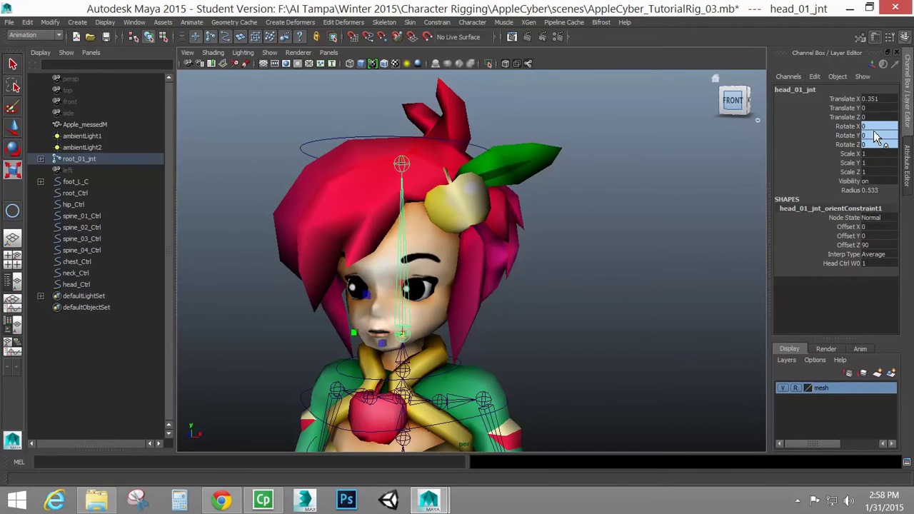
{"action": "key", "text": "r"}
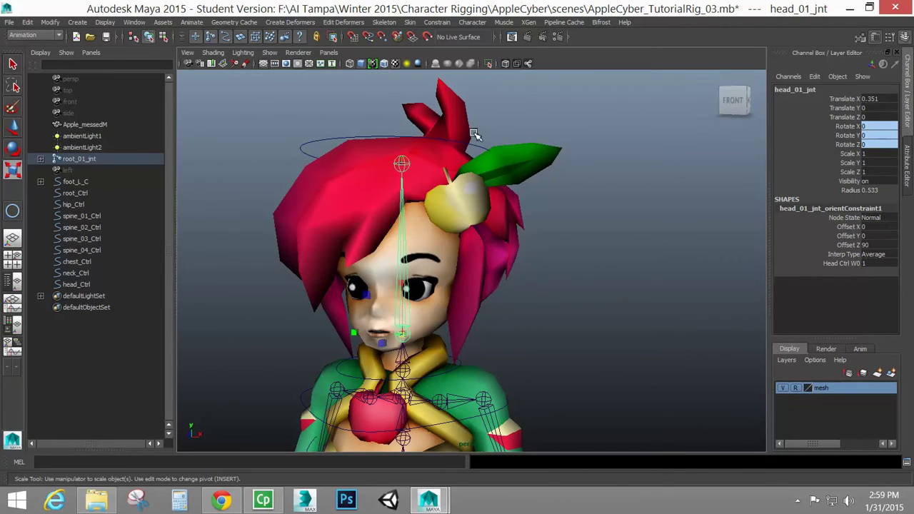
{"action": "left_click", "coordinate": [470, 156]}
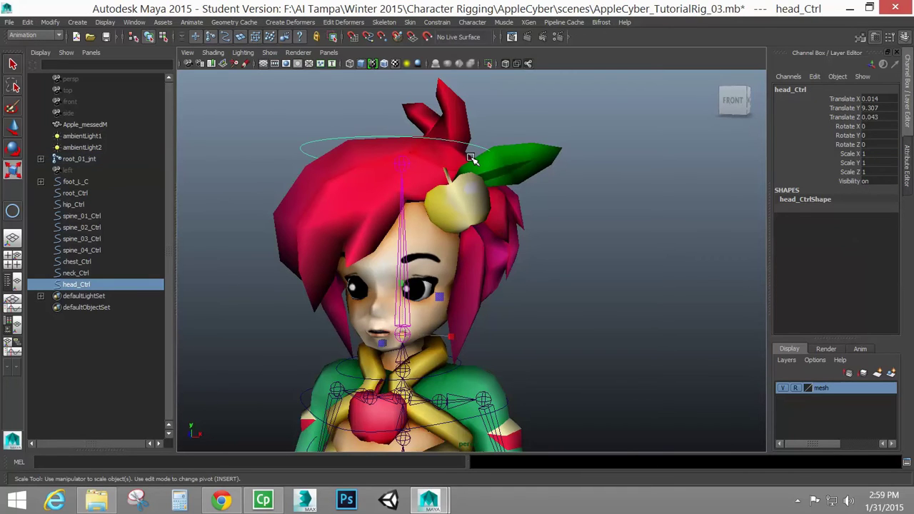
{"action": "key", "text": "e"}
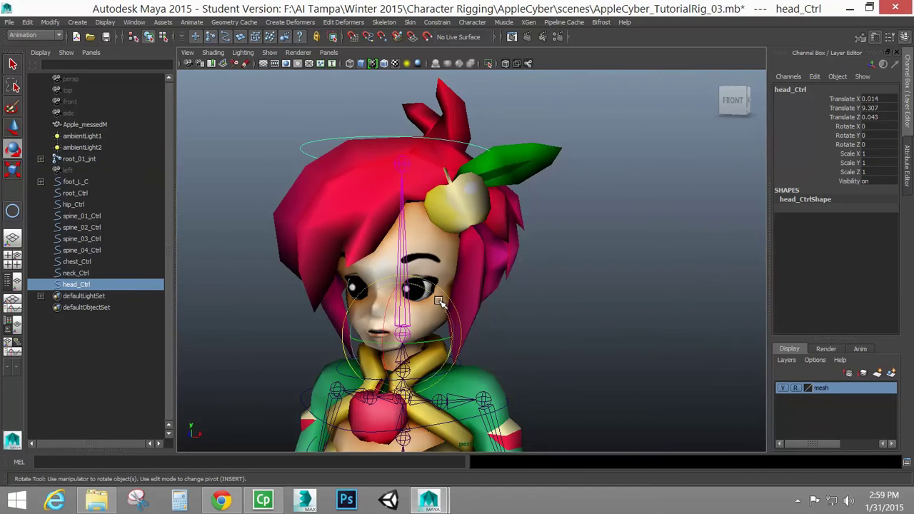
{"action": "mouse_move", "coordinate": [442, 304]}
{"action": "left_mouse_down"}
{"action": "mouse_move", "coordinate": [412, 289]}
{"action": "mouse_move", "coordinate": [450, 318]}
{"action": "mouse_move", "coordinate": [439, 314]}
{"action": "mouse_move", "coordinate": [446, 310]}
{"action": "mouse_move", "coordinate": [437, 286]}
{"action": "mouse_move", "coordinate": [428, 304]}
{"action": "mouse_move", "coordinate": [440, 312]}
{"action": "left_mouse_up"}
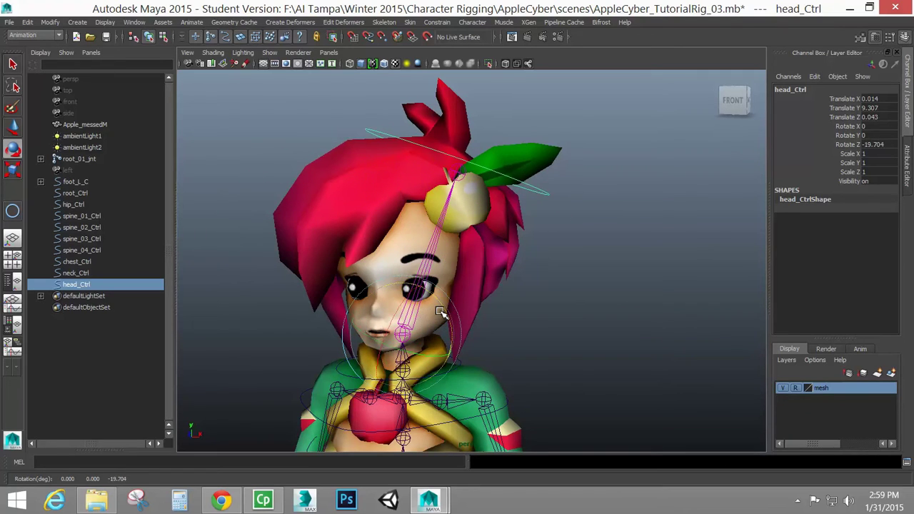
{"action": "key", "text": "ctrl+z"}
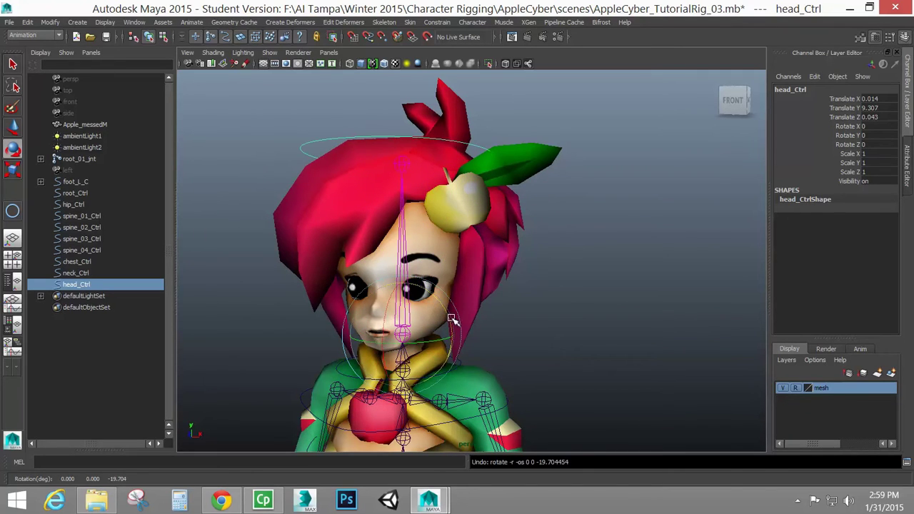
- Orient-constrain neck_01_jnt to the neck_Ctrl curve using the same constraint settings
{"action": "middle_click_drag", "start_coordinate": [471, 351], "coordinate": [493, 182], "text": "alt"}
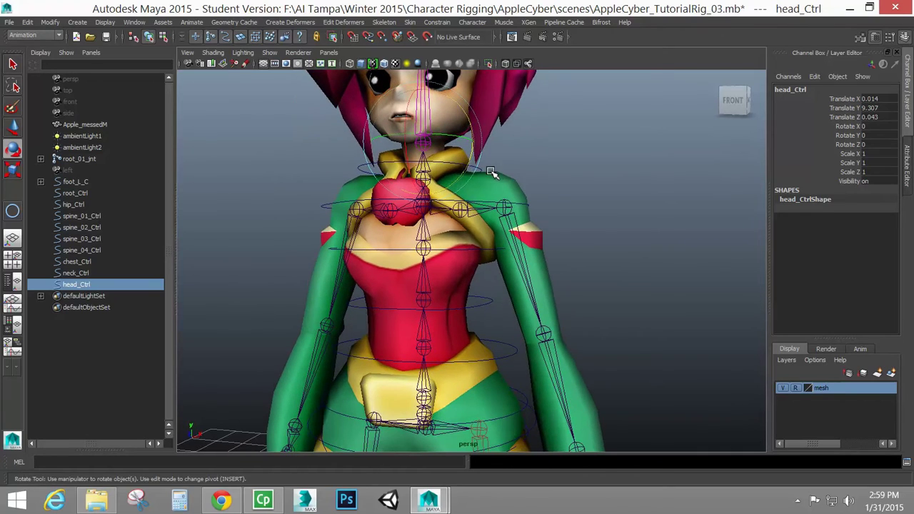
{"action": "left_click", "coordinate": [488, 166]}
{"action": "left_click", "coordinate": [477, 172]}
{"action": "left_click_drag", "start_coordinate": [477, 172], "coordinate": [422, 204], "text": "alt"}
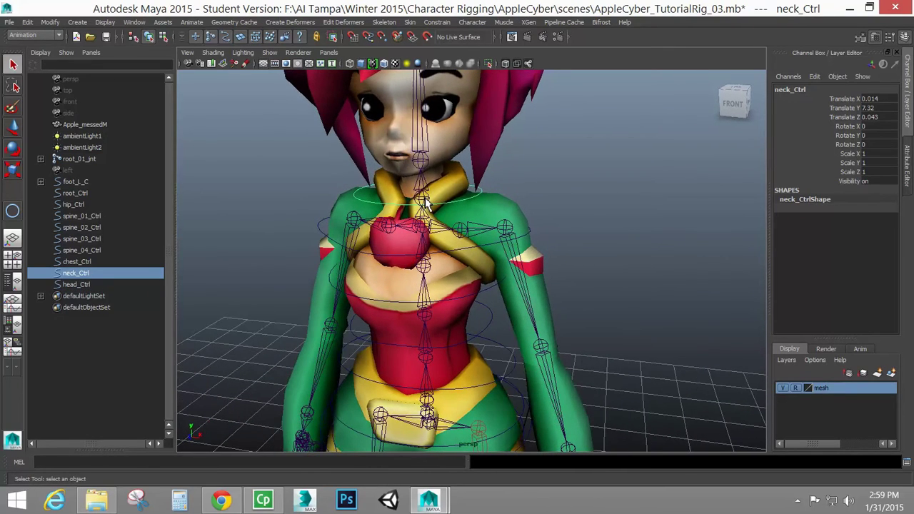
{"action": "left_click", "coordinate": [426, 203], "text": "shift"}
{"action": "left_click", "coordinate": [438, 22]}
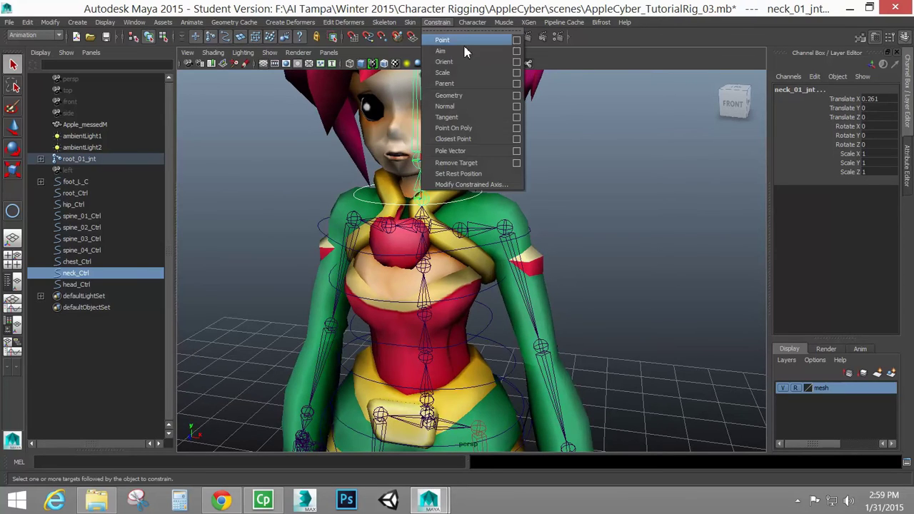
{"action": "left_click", "coordinate": [469, 63]}
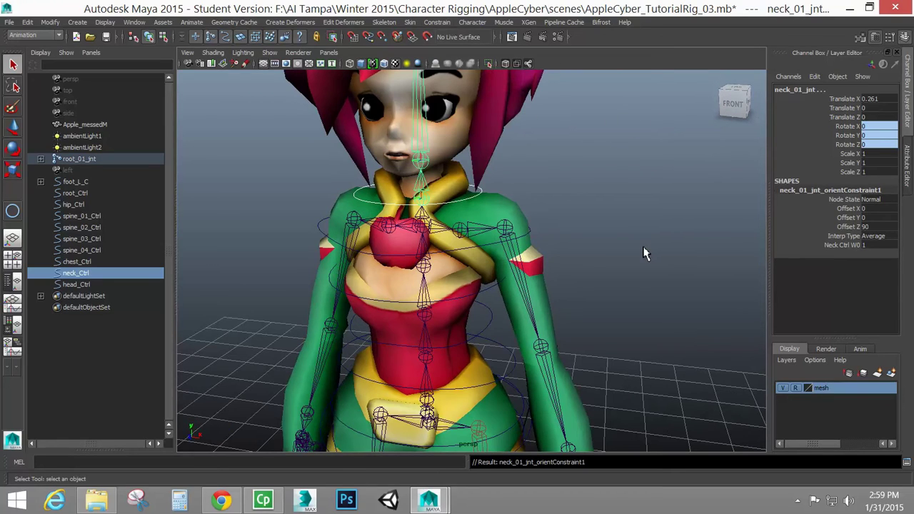
- Orient-constrain chest_01_jnt to the chest_Ctrl curve around the shoulders
{"action": "left_click", "coordinate": [476, 246]}
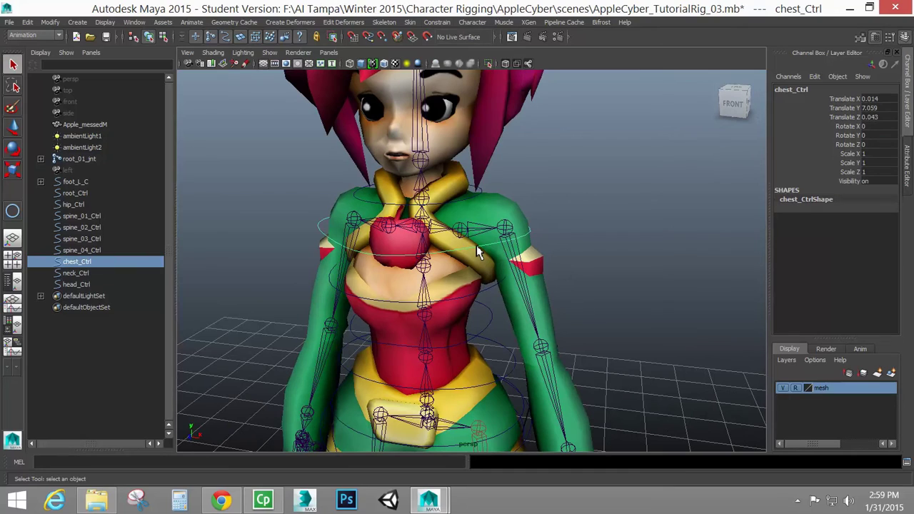
{"action": "left_click", "coordinate": [425, 231]}
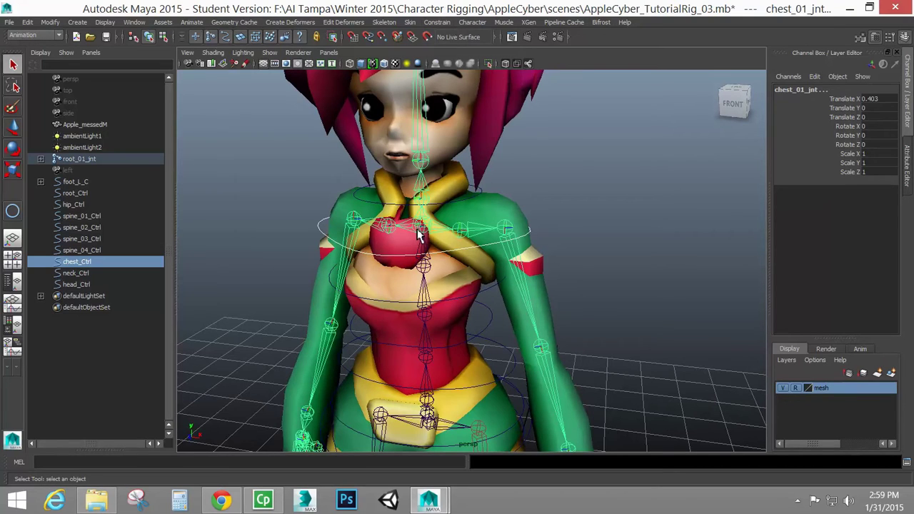
{"action": "key", "text": "g"}
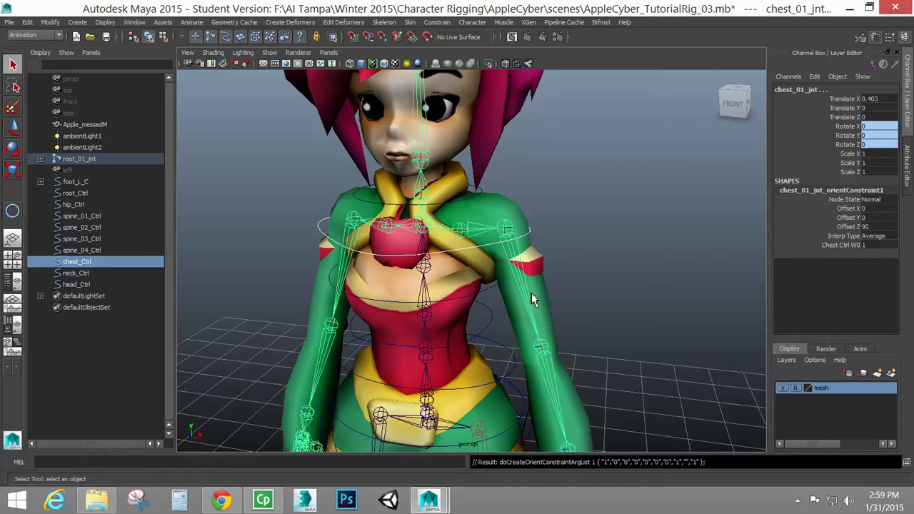
- Orient-constrain spine_04_jnt to the spine_04_Ctrl curve around the upper torso
{"action": "left_click", "coordinate": [492, 291]}
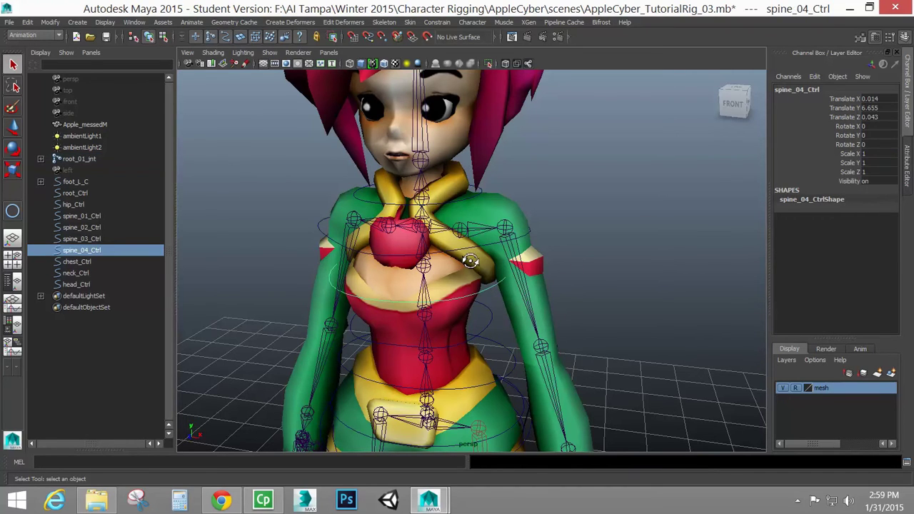
{"action": "left_click_drag", "start_coordinate": [470, 261], "coordinate": [464, 278], "text": "alt"}
{"action": "left_click", "coordinate": [425, 256]}
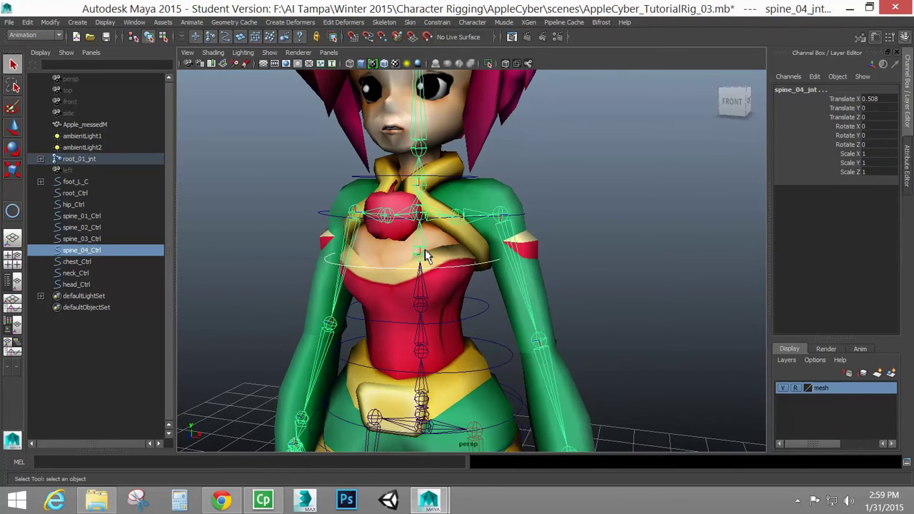
{"action": "key", "text": "g"}
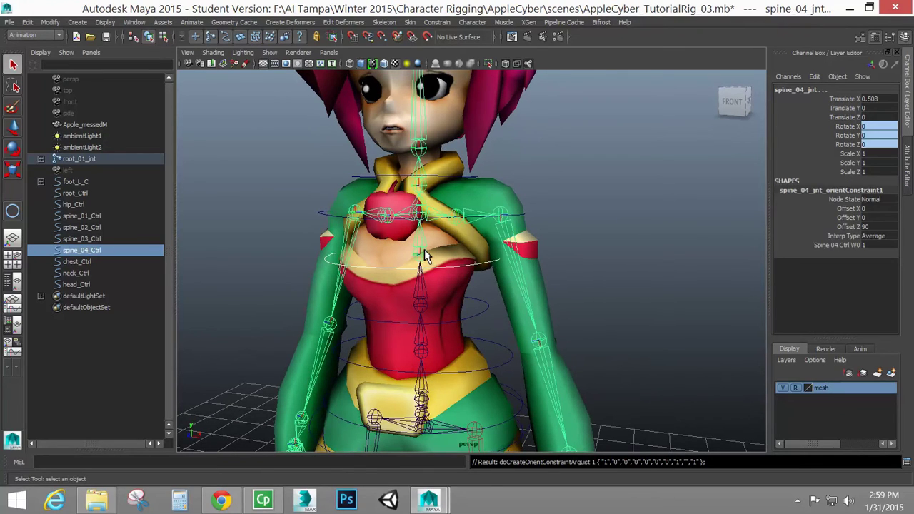
- Orient-constrain spine_03_jnt to the spine_03_Ctrl curve around the torso
{"action": "left_click", "coordinate": [483, 317]}
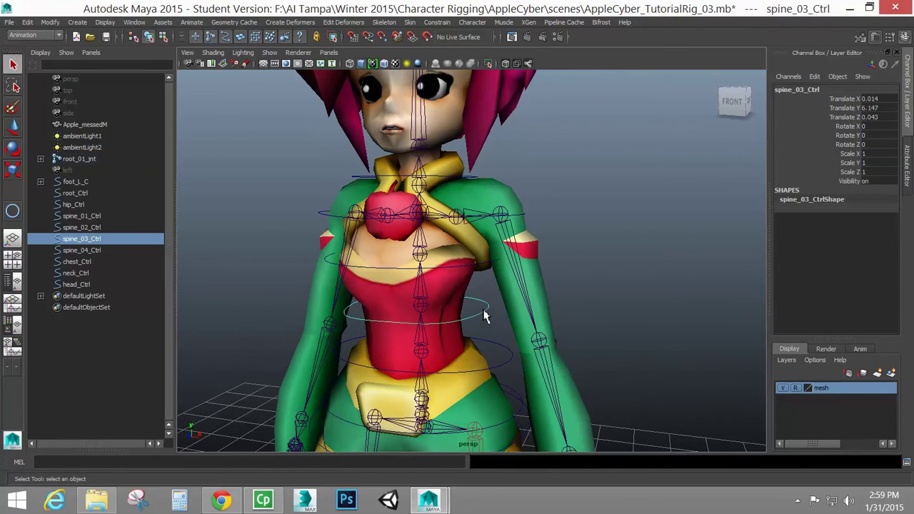
{"action": "left_click", "coordinate": [426, 314], "text": "shift"}
{"action": "key", "text": "g"}
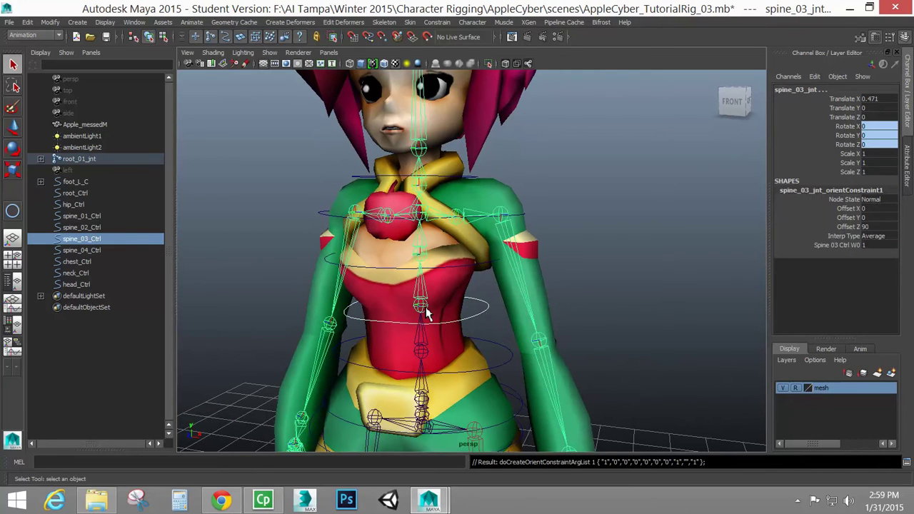
- Orient-constrain spine_02_jnt to the spine_02_Ctrl curve around the waist
{"action": "middle_click_drag", "start_coordinate": [502, 351], "coordinate": [513, 319], "text": "alt"}
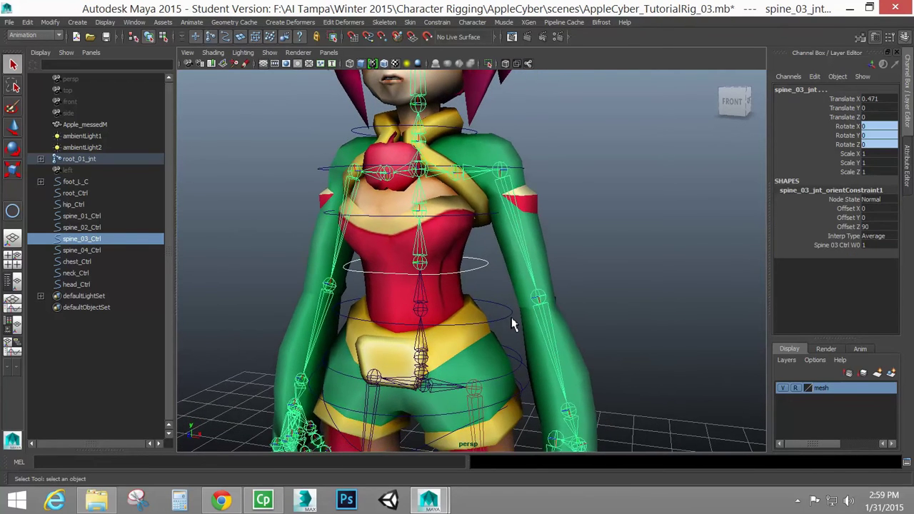
{"action": "left_click", "coordinate": [513, 318]}
{"action": "left_click", "coordinate": [424, 314], "text": "shift"}
{"action": "key", "text": "g"}
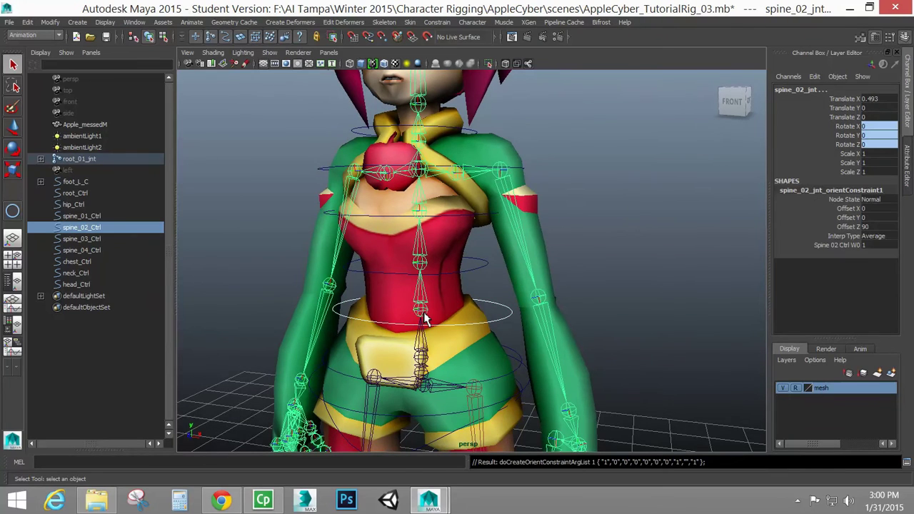
- Orient-constrain spine_01_jnt to the spine_01_Ctrl curve just below the belt
{"action": "middle_click_drag", "start_coordinate": [476, 348], "coordinate": [511, 302], "text": "alt"}
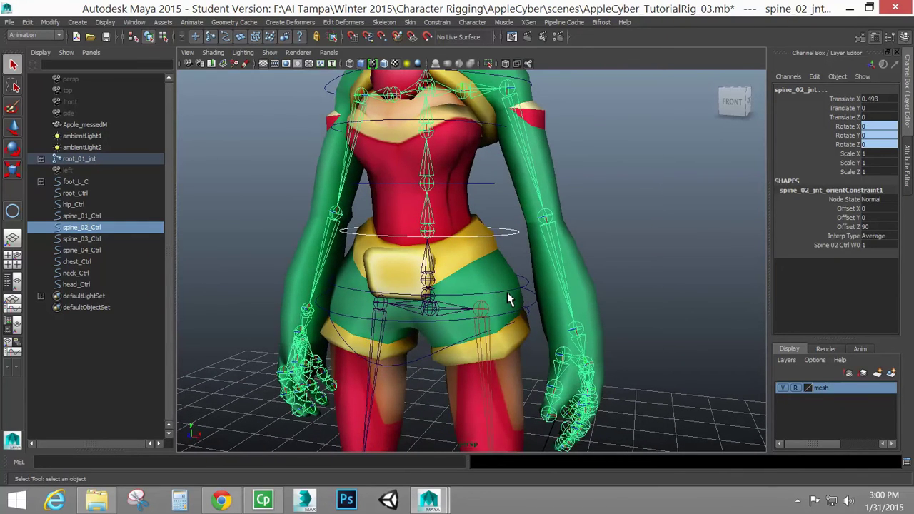
{"action": "left_click", "coordinate": [446, 285]}
{"action": "left_click_drag", "start_coordinate": [412, 287], "coordinate": [434, 285], "text": "alt"}
{"action": "left_click", "coordinate": [435, 284]}
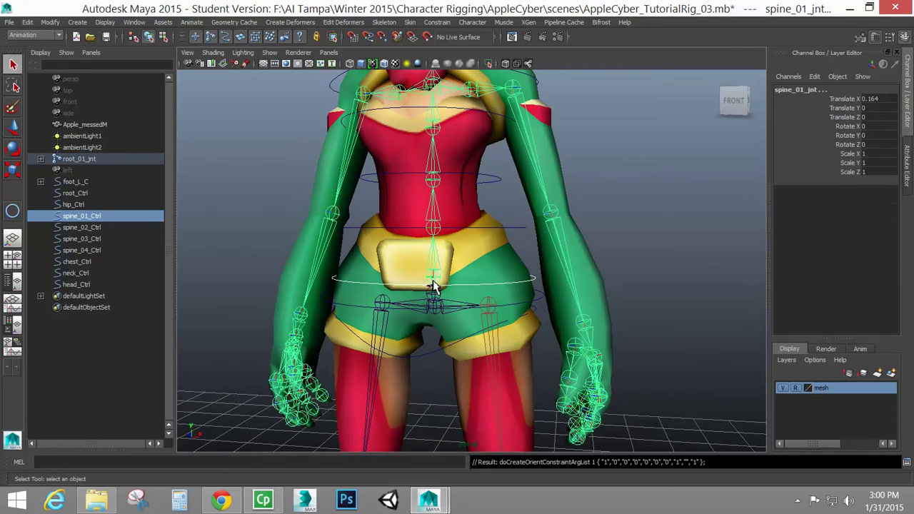
- Orient-constrain hips_main_01_jnt to the curved hip_Ctrl, leaving root_Ctrl out of the selection
{"action": "left_click", "coordinate": [468, 307]}
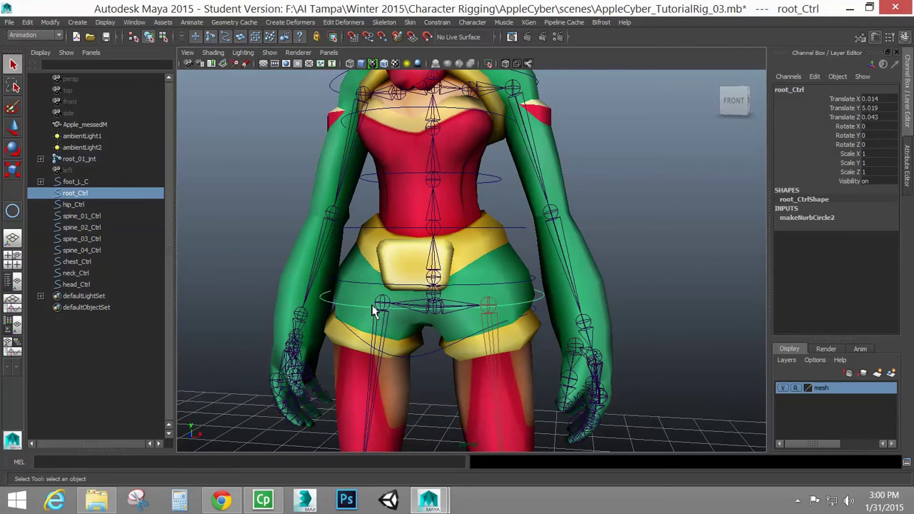
{"action": "left_click", "coordinate": [445, 355]}
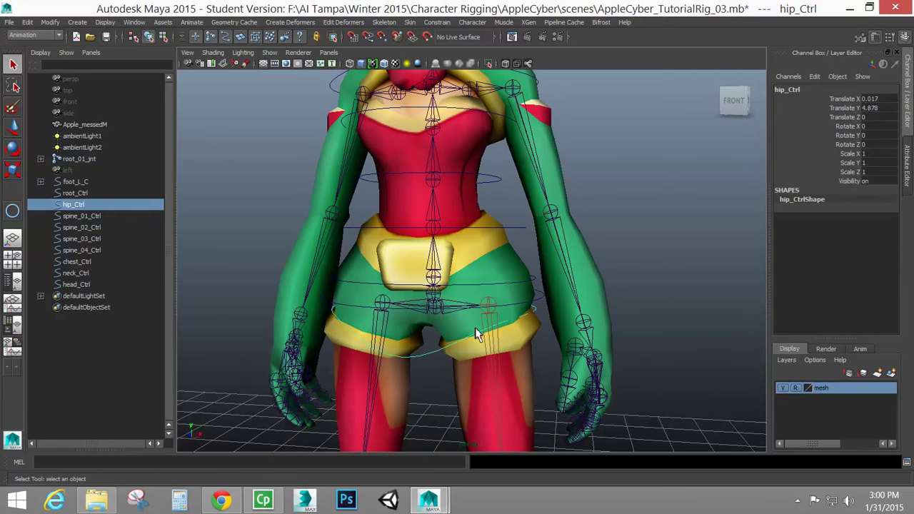
{"action": "left_click", "coordinate": [436, 311]}
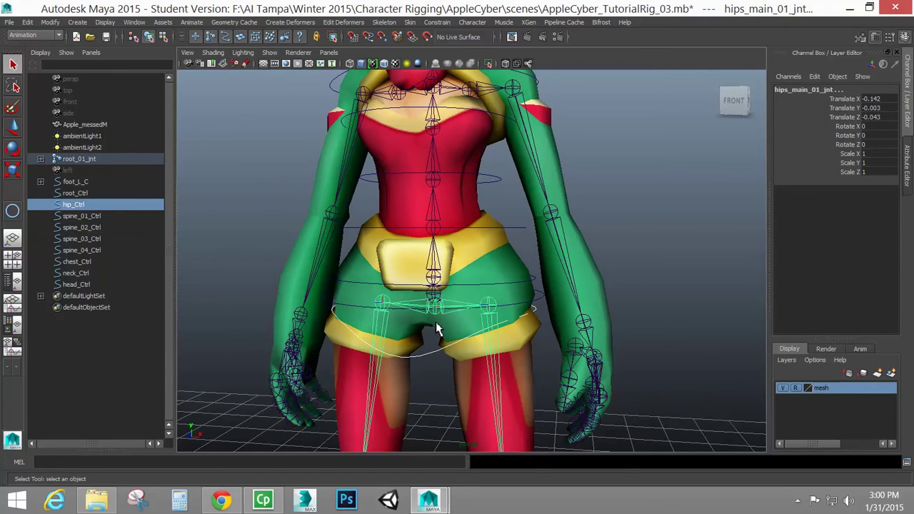
{"action": "left_click", "coordinate": [435, 321]}
- Test the hip constraint by rotating hip_Ctrl and checking how the leg joints follow, undoing the rotations
{"action": "left_click", "coordinate": [440, 357]}
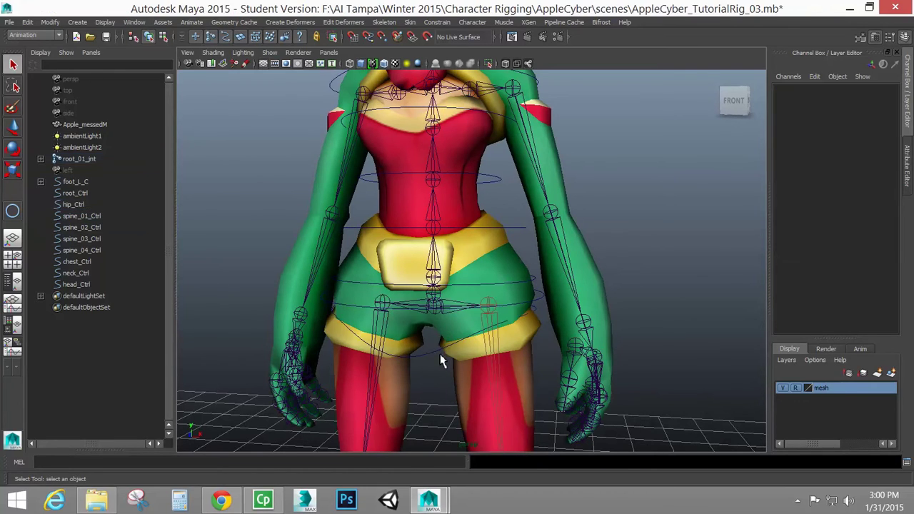
{"action": "left_click", "coordinate": [445, 370]}
{"action": "key", "text": "e"}
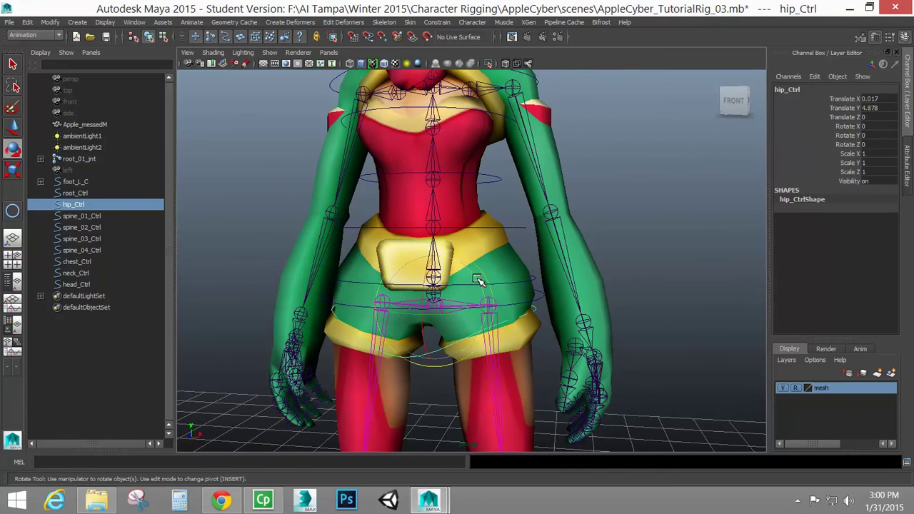
{"action": "left_click_drag", "start_coordinate": [475, 278], "coordinate": [465, 304]}
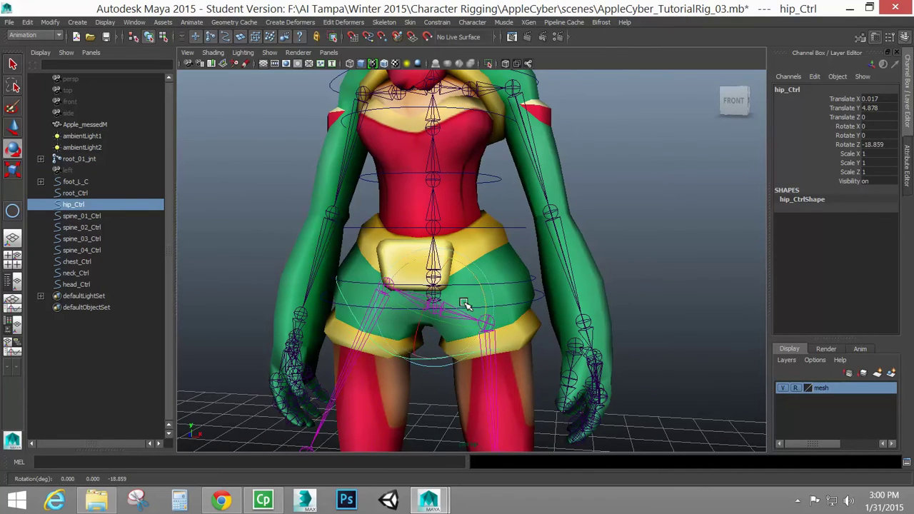
{"action": "key", "text": "ctrl+z"}
{"action": "right_click_drag", "start_coordinate": [516, 330], "coordinate": [400, 231], "text": "alt"}
{"action": "mouse_move", "coordinate": [474, 308]}
{"action": "left_mouse_down", "text": "alt"}
{"action": "mouse_move", "coordinate": [434, 292]}
{"action": "mouse_move", "coordinate": [474, 340]}
{"action": "mouse_move", "coordinate": [477, 309]}
{"action": "left_mouse_up", "text": "alt"}
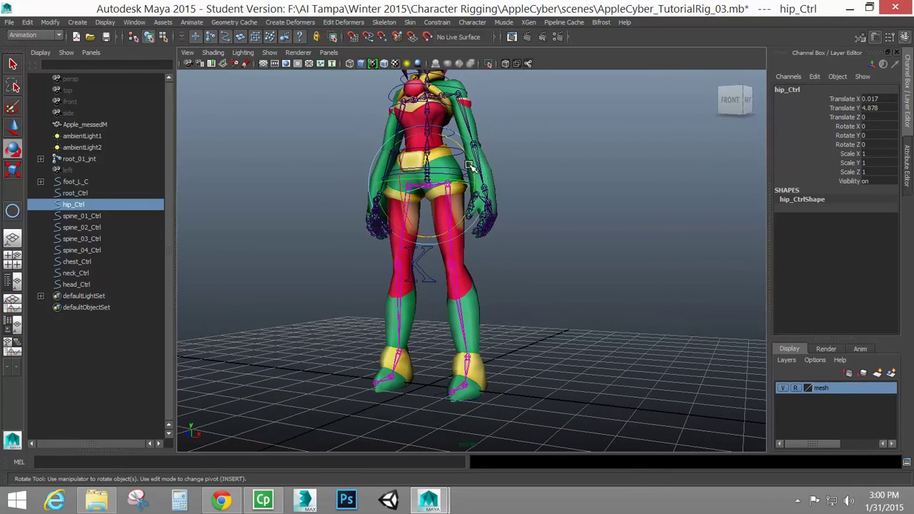
{"action": "left_click_drag", "start_coordinate": [472, 167], "coordinate": [479, 187]}
{"action": "left_click_drag", "start_coordinate": [477, 201], "coordinate": [469, 187]}
{"action": "key", "text": "ctrl+z"}
- Parent-constrain root_01_jnt to the root_Ctrl curve around the hips
{"action": "middle_click_drag", "start_coordinate": [469, 184], "coordinate": [421, 270], "text": "alt"}
{"action": "right_click_drag", "start_coordinate": [421, 271], "coordinate": [485, 279], "text": "alt"}
{"action": "left_click", "coordinate": [488, 278]}
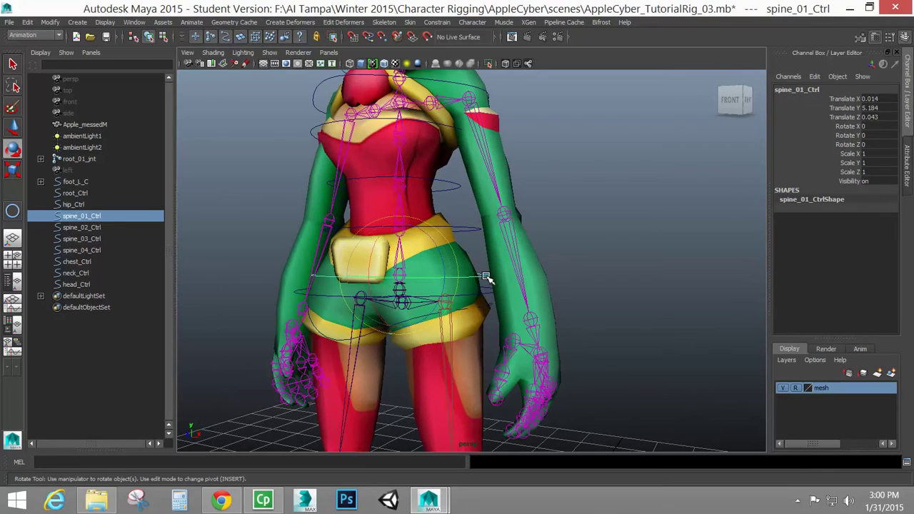
{"action": "left_click_drag", "start_coordinate": [499, 271], "coordinate": [505, 283], "text": "alt"}
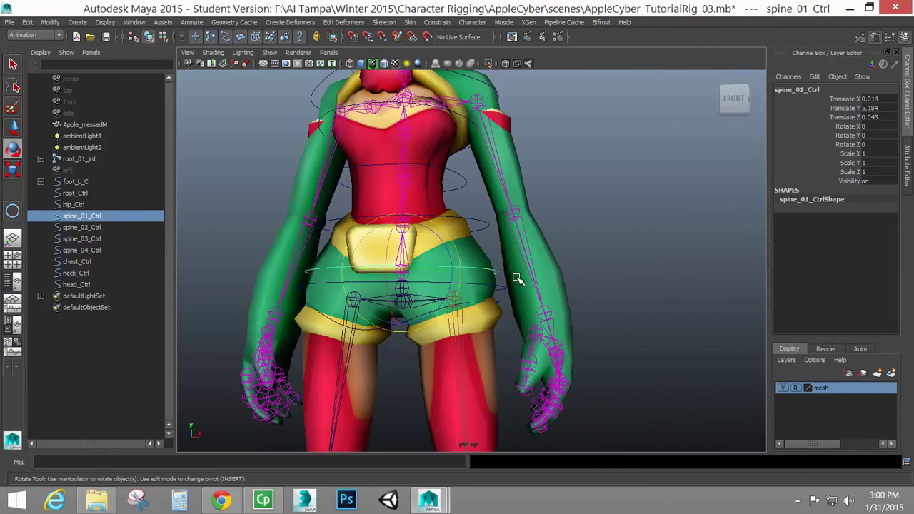
{"action": "left_click", "coordinate": [500, 276]}
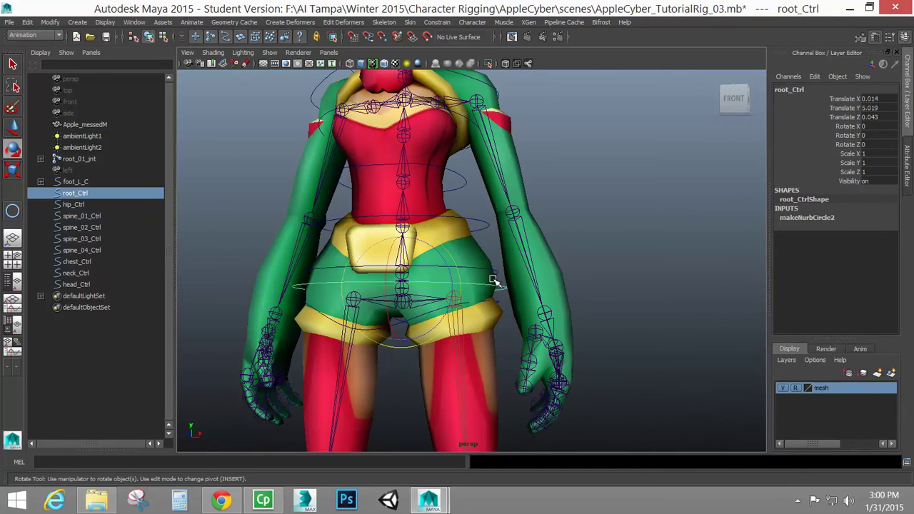
{"action": "left_click_drag", "start_coordinate": [425, 273], "coordinate": [424, 276], "text": "alt"}
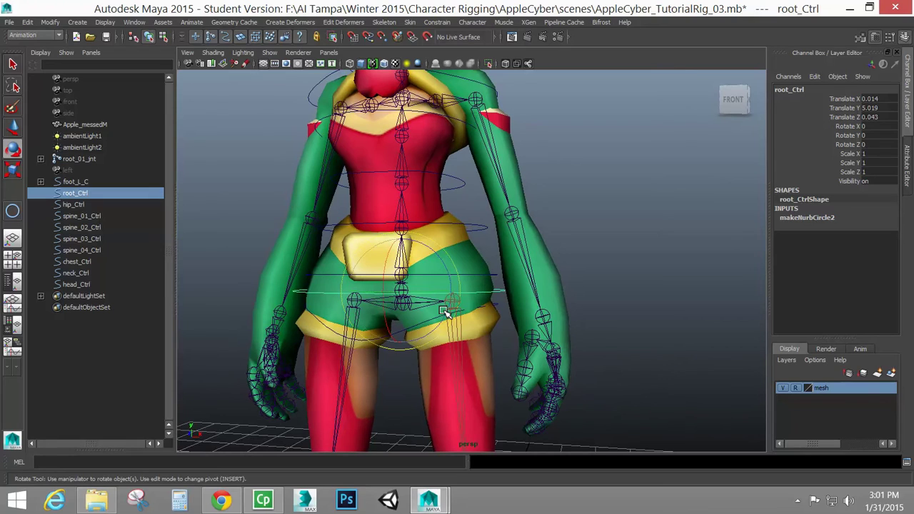
{"action": "left_click_drag", "start_coordinate": [478, 259], "coordinate": [491, 266], "text": "alt"}
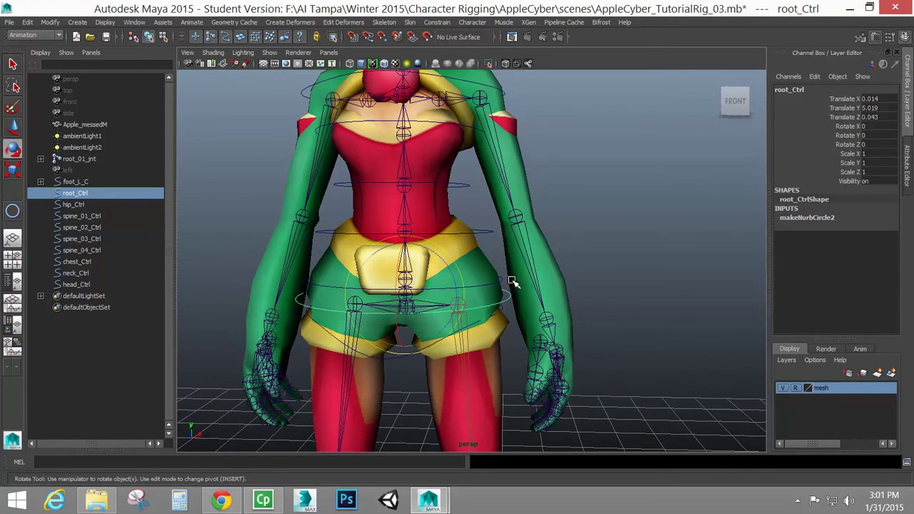
{"action": "key", "text": "q"}
{"action": "left_click", "coordinate": [407, 303], "text": "shift"}
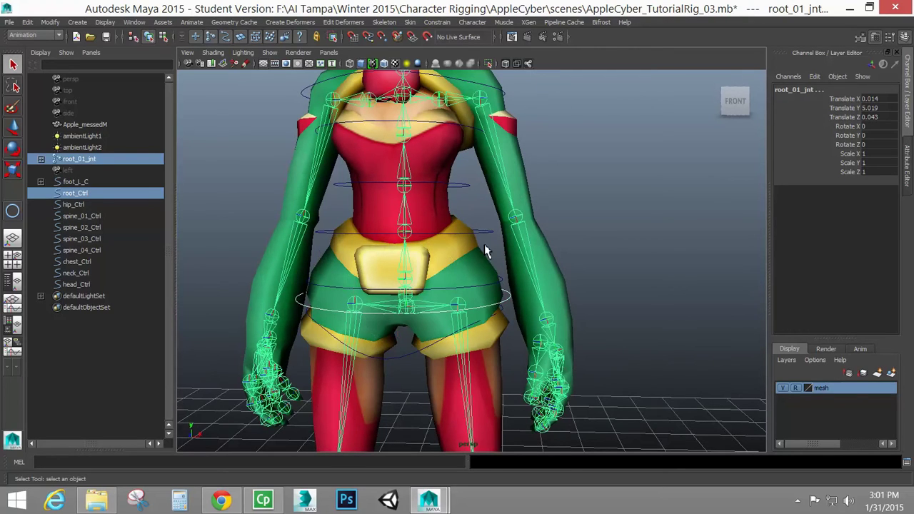
{"action": "left_click", "coordinate": [432, 22]}
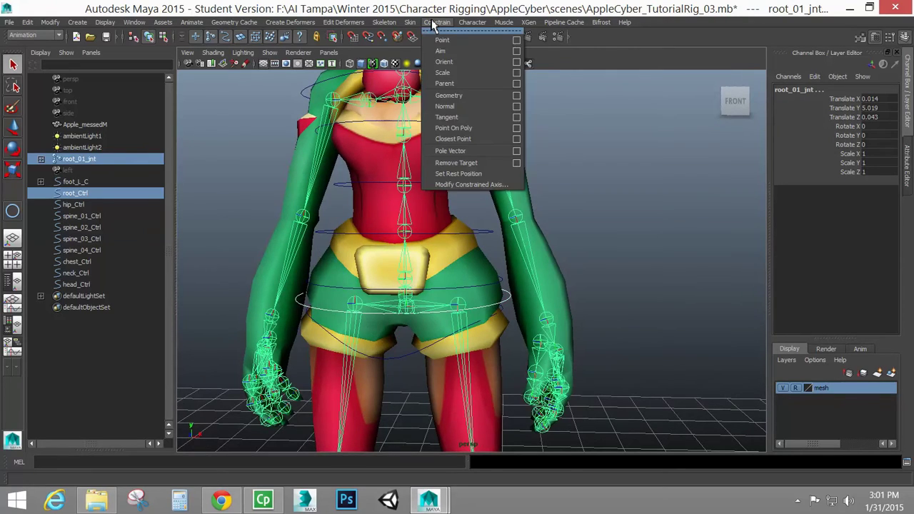
{"action": "left_click", "coordinate": [478, 83]}
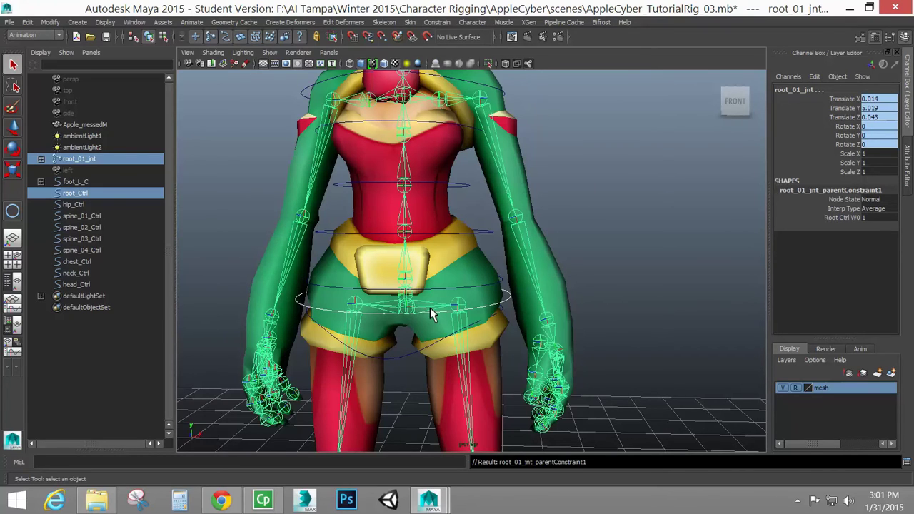
- Freeze the transformations of all body control curves from root_Ctrl and hip_Ctrl up through the spine, chest and neck to head_Ctrl
{"action": "right_click_drag", "start_coordinate": [521, 310], "coordinate": [385, 299], "text": "alt"}
{"action": "left_click_drag", "start_coordinate": [390, 299], "coordinate": [471, 154], "text": "alt"}
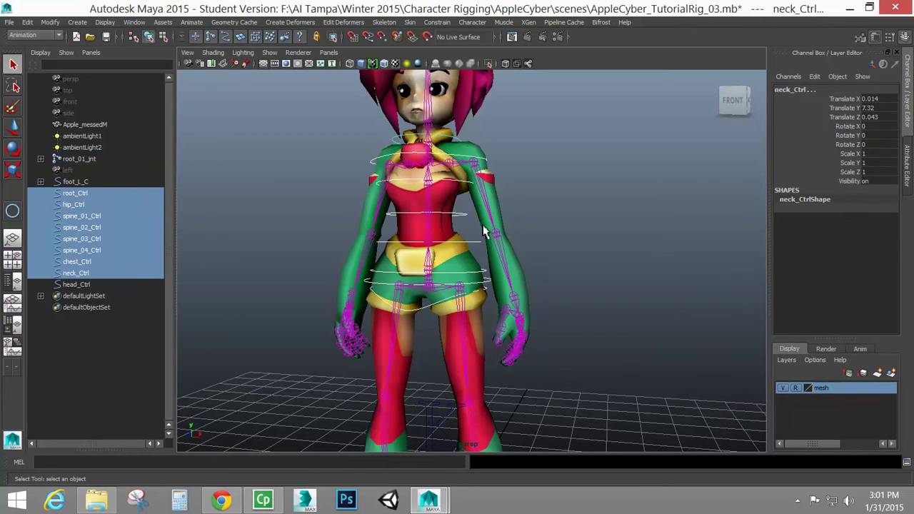
{"action": "left_click_drag", "start_coordinate": [482, 202], "coordinate": [426, 114], "text": "alt"}
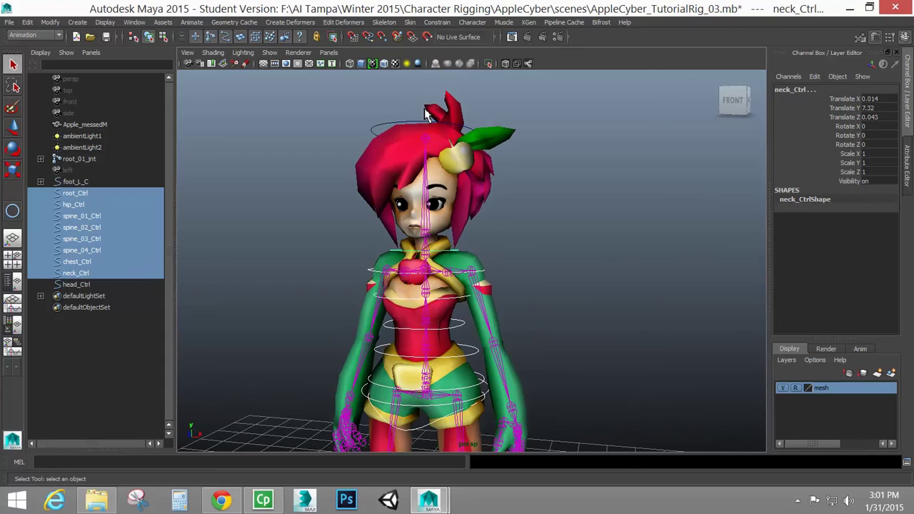
{"action": "left_click", "coordinate": [382, 134], "text": "shift"}
{"action": "left_click_drag", "start_coordinate": [463, 253], "coordinate": [464, 175], "text": "alt"}
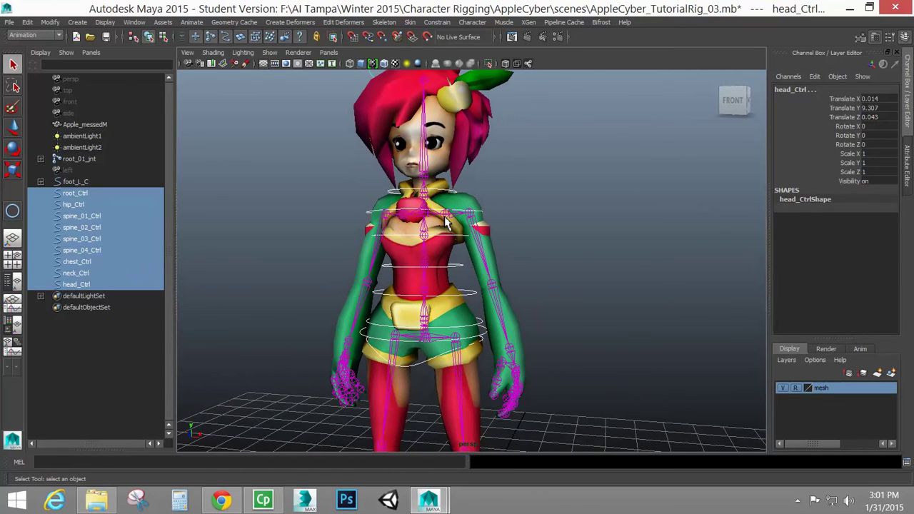
{"action": "left_click", "coordinate": [53, 28]}
{"action": "left_click", "coordinate": [70, 64]}
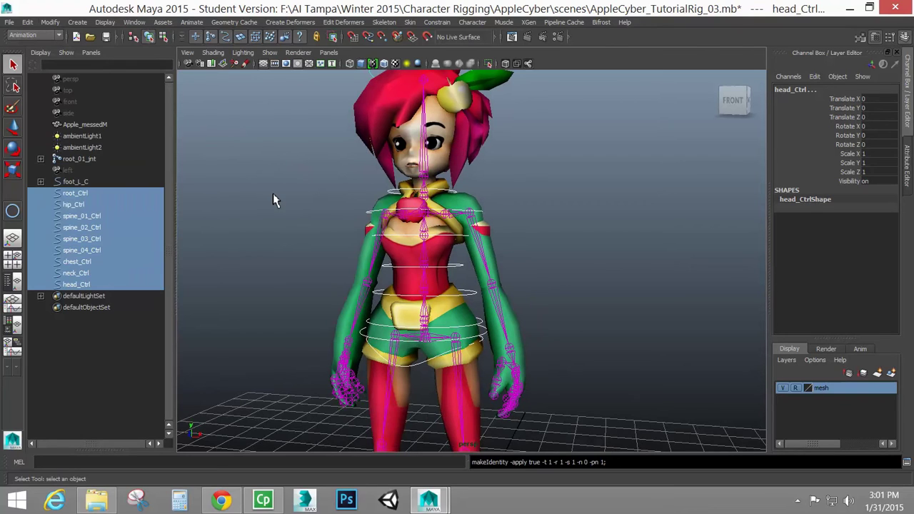
{"action": "left_click", "coordinate": [50, 22]}
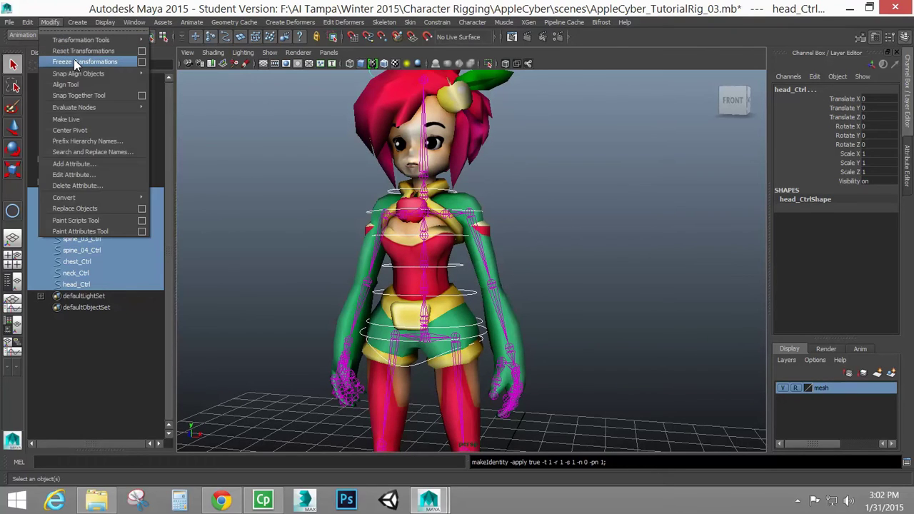
{"action": "left_click", "coordinate": [506, 176]}
- Test spine_03_Ctrl by rotating it to see how the upper-body joints follow, and undo the rotation
{"action": "left_click", "coordinate": [469, 291]}
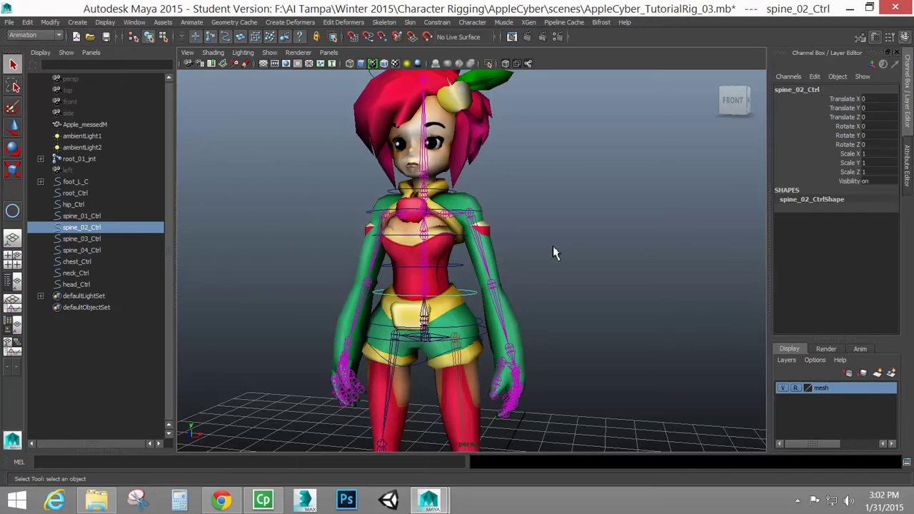
{"action": "left_click", "coordinate": [458, 274]}
{"action": "key", "text": "e"}
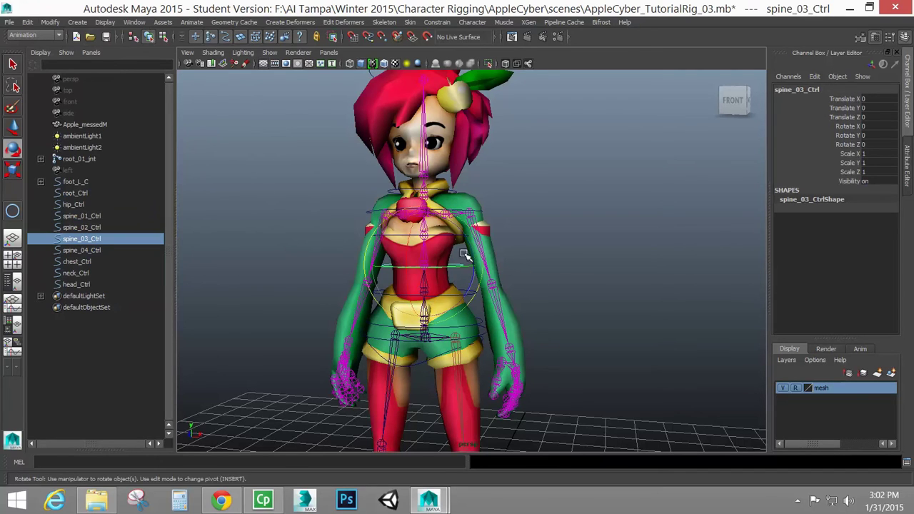
{"action": "left_click_drag", "start_coordinate": [471, 246], "coordinate": [469, 282]}
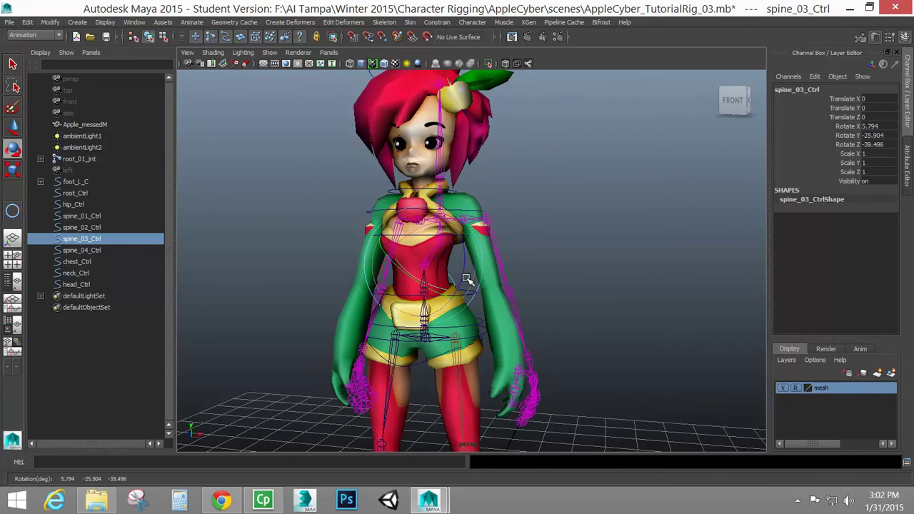
{"action": "key", "text": "ctrl+z"}
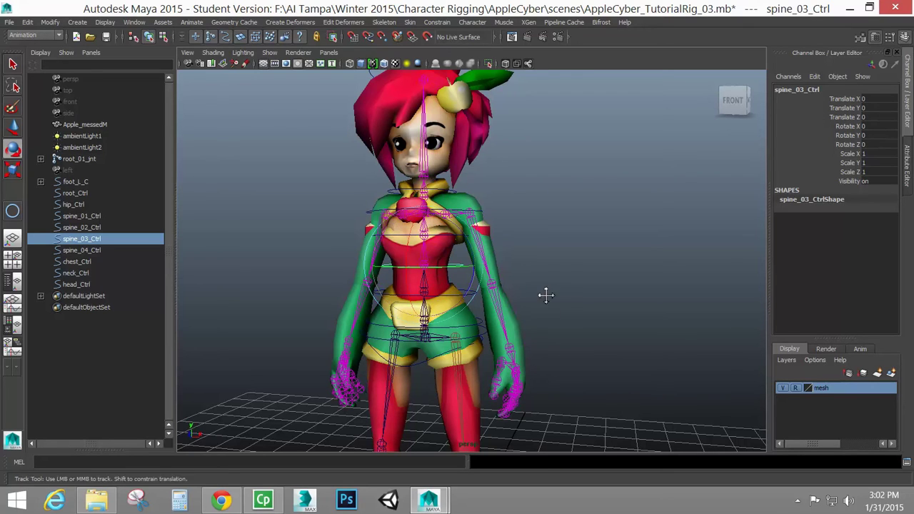
- Parent head_Ctrl under neck_Ctrl
{"action": "left_click_drag", "start_coordinate": [544, 293], "coordinate": [534, 342], "text": "alt"}
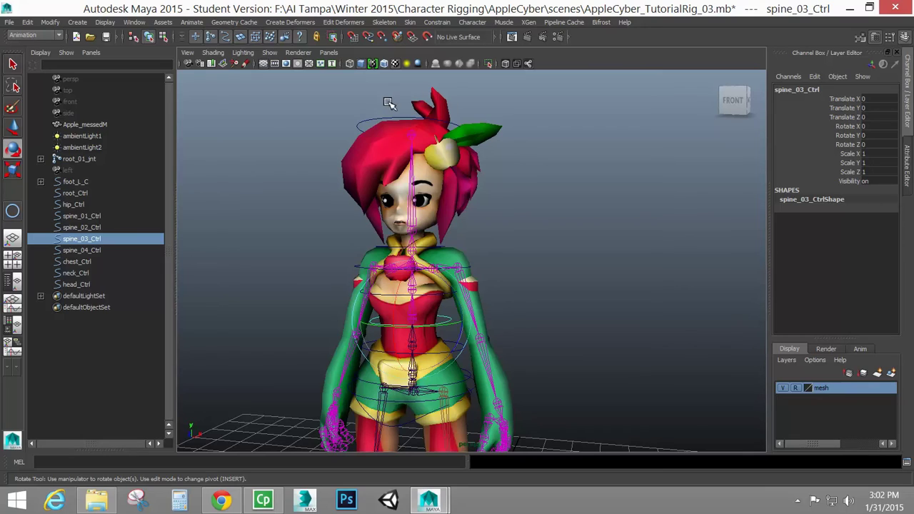
{"action": "left_click", "coordinate": [370, 119]}
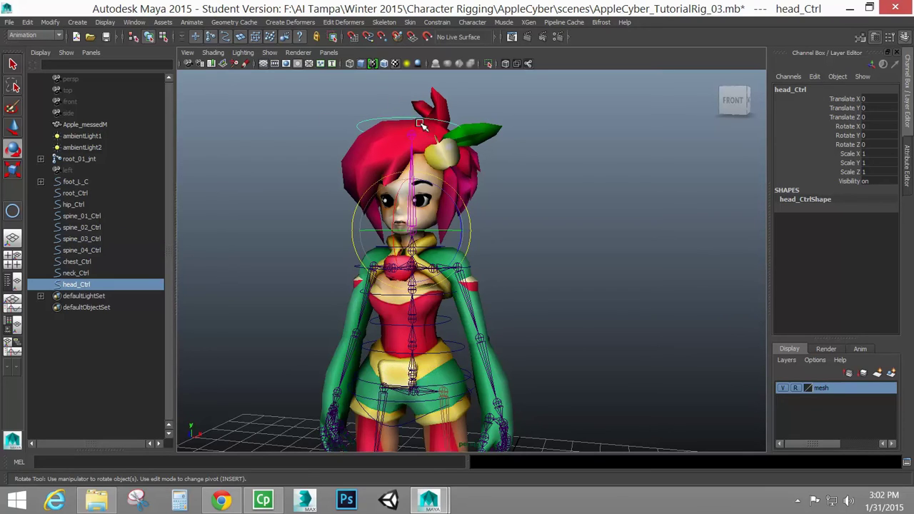
{"action": "key", "text": "q"}
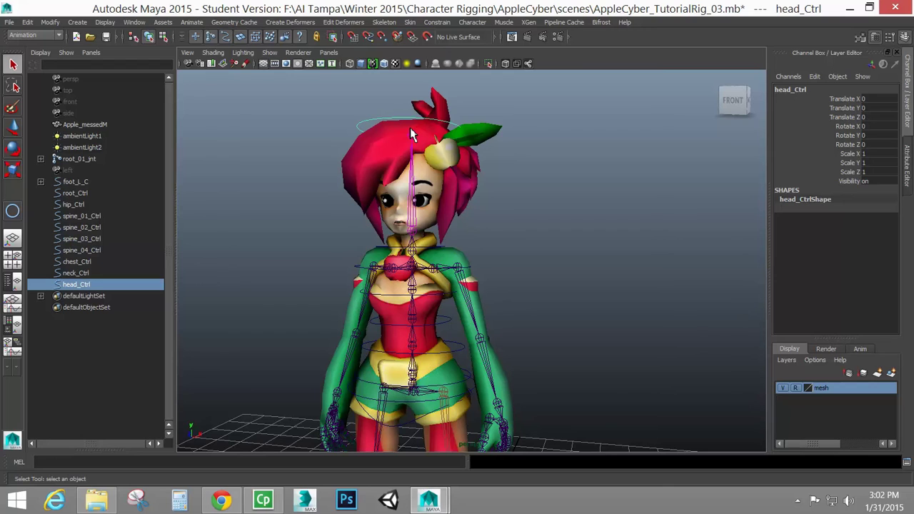
{"action": "left_click", "coordinate": [436, 255], "text": "shift"}
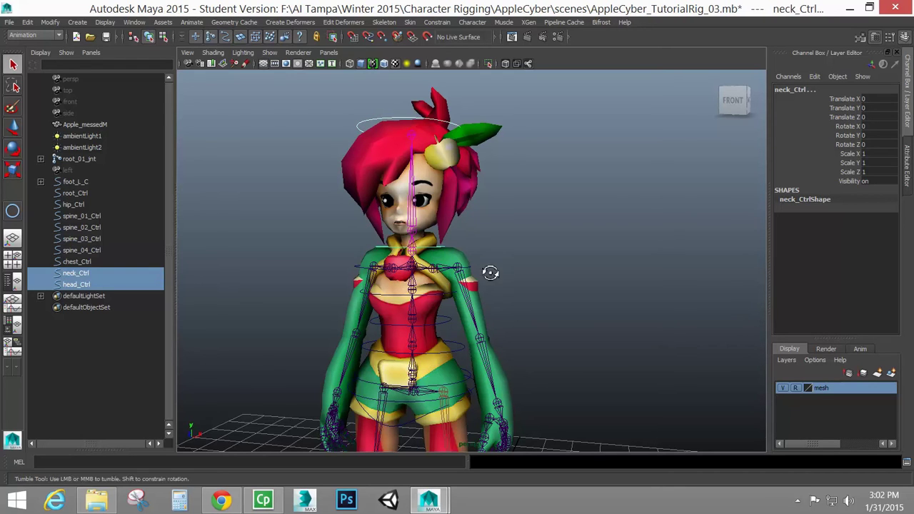
{"action": "mouse_move", "coordinate": [490, 271]}
{"action": "left_mouse_down", "text": "alt"}
{"action": "mouse_move", "coordinate": [465, 276]}
{"action": "mouse_move", "coordinate": [479, 272]}
{"action": "left_mouse_up", "text": "alt"}
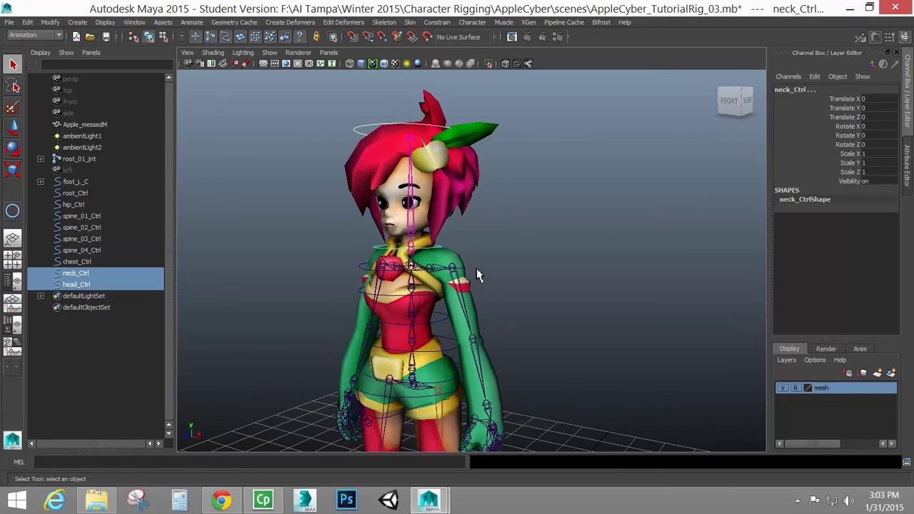
{"action": "key", "text": "p"}
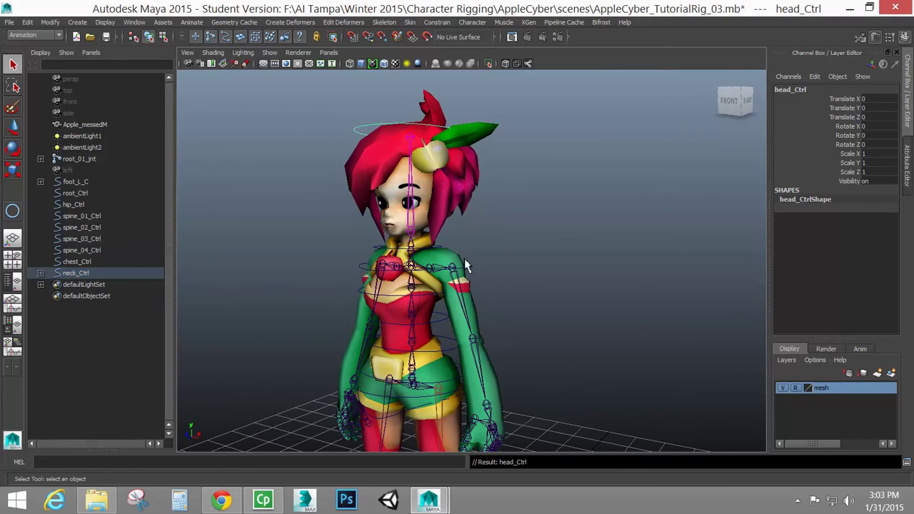
- Parent neck_Ctrl under chest_Ctrl, and chest_Ctrl under spine_04_Ctrl
{"action": "left_click", "coordinate": [443, 246]}
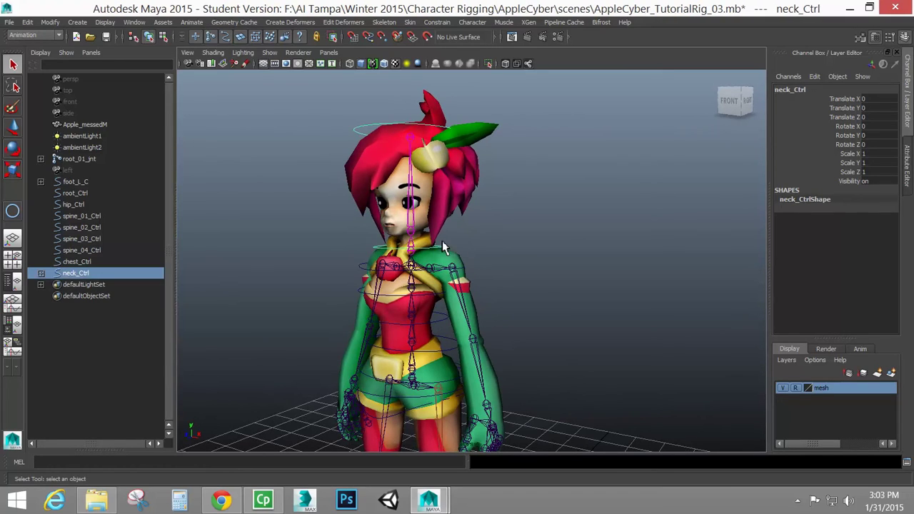
{"action": "left_click", "coordinate": [362, 275], "text": "shift"}
{"action": "key", "text": "p"}
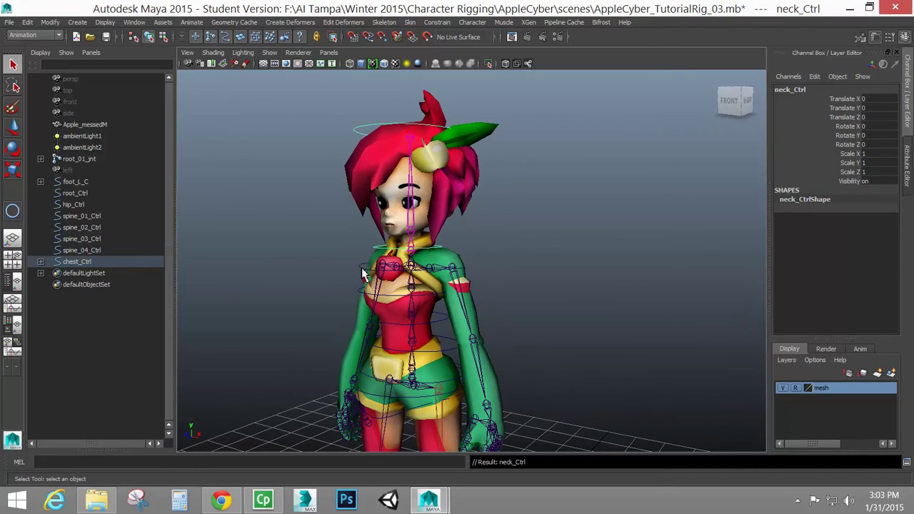
{"action": "left_click", "coordinate": [365, 277]}
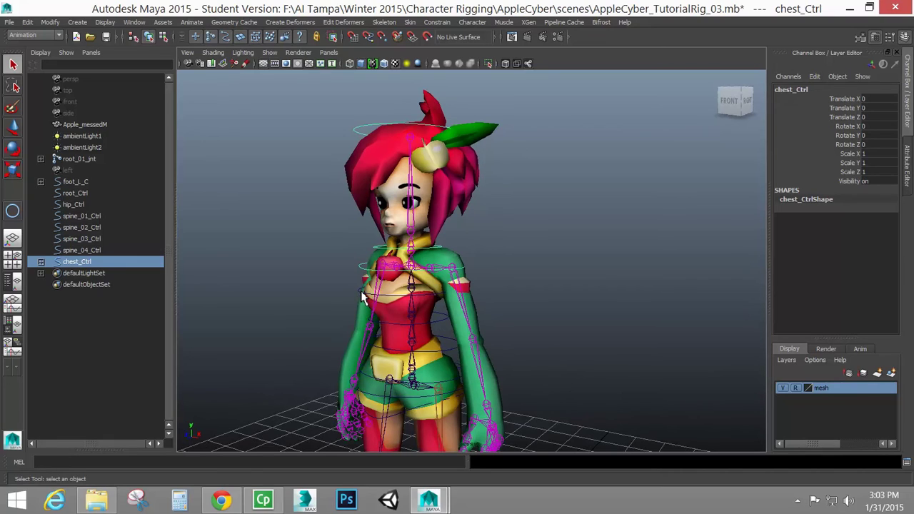
{"action": "left_click", "coordinate": [362, 292], "text": "shift"}
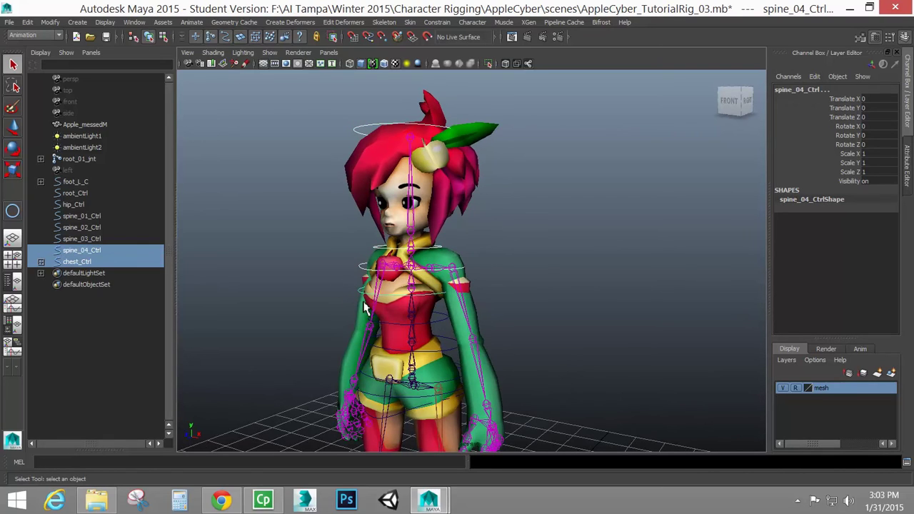
{"action": "key", "text": "p"}
- Parent spine_04_Ctrl under spine_03_Ctrl, and spine_03_Ctrl under spine_02_Ctrl
{"action": "left_click", "coordinate": [364, 291]}
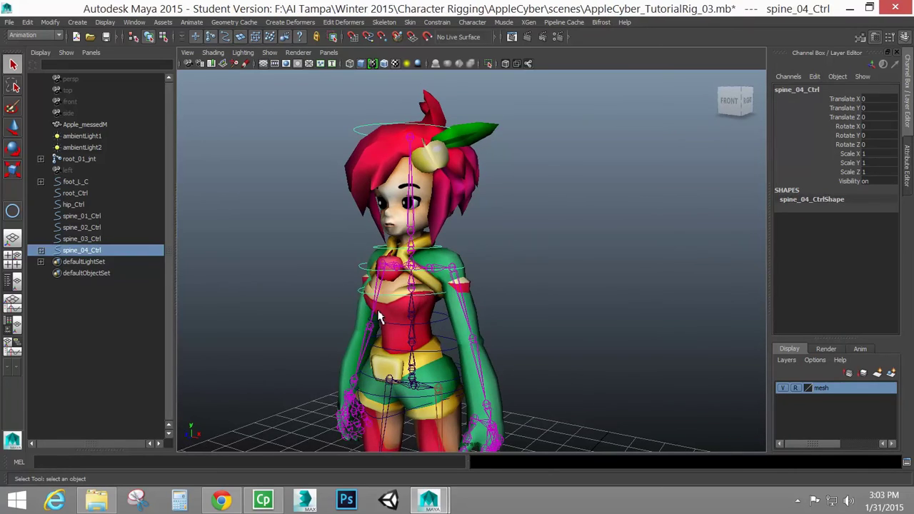
{"action": "left_click", "coordinate": [384, 327], "text": "shift"}
{"action": "key", "text": "p"}
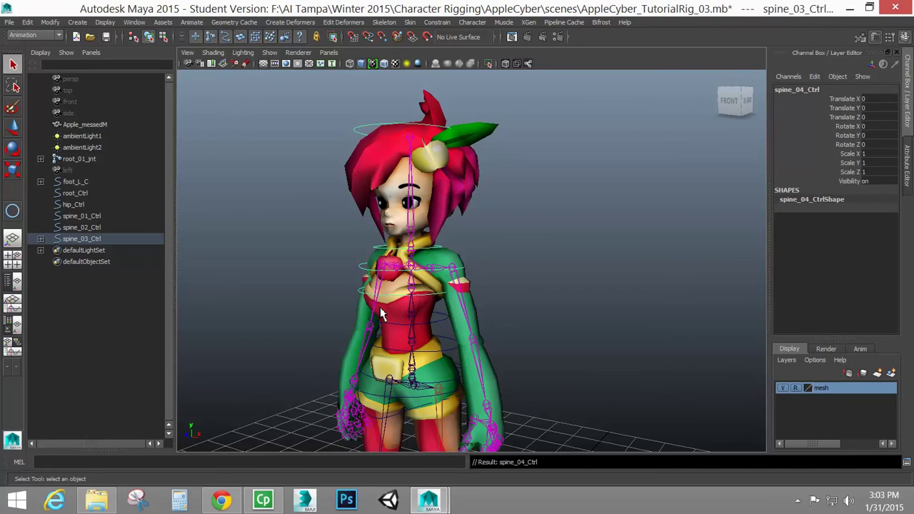
{"action": "left_click", "coordinate": [385, 322]}
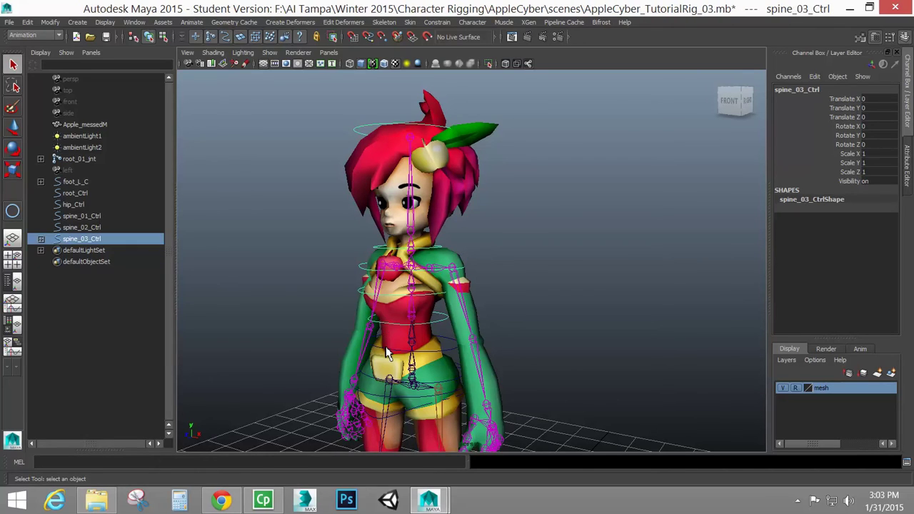
{"action": "left_click", "coordinate": [383, 357], "text": "shift"}
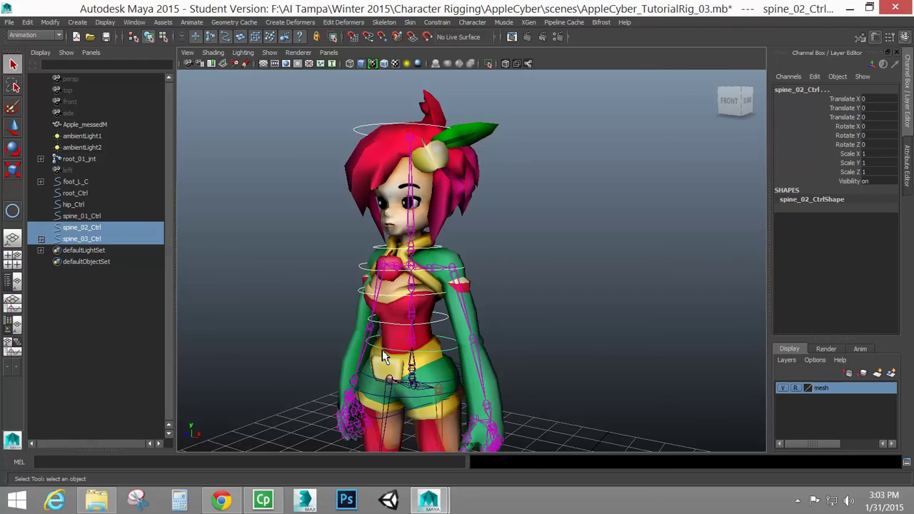
{"action": "key", "text": "p"}
- Parent spine_02_Ctrl under spine_01_Ctrl, and spine_01_Ctrl under root_Ctrl
{"action": "left_click", "coordinate": [380, 352]}
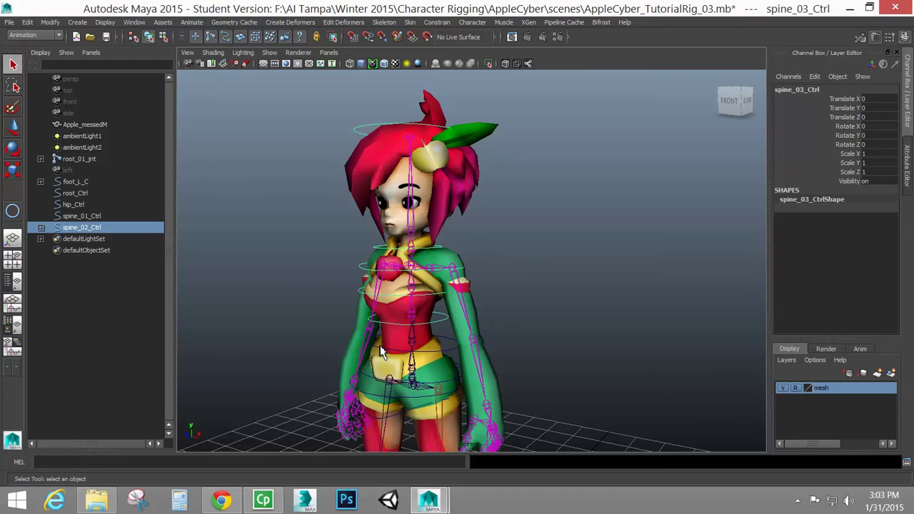
{"action": "left_click", "coordinate": [377, 385], "text": "shift"}
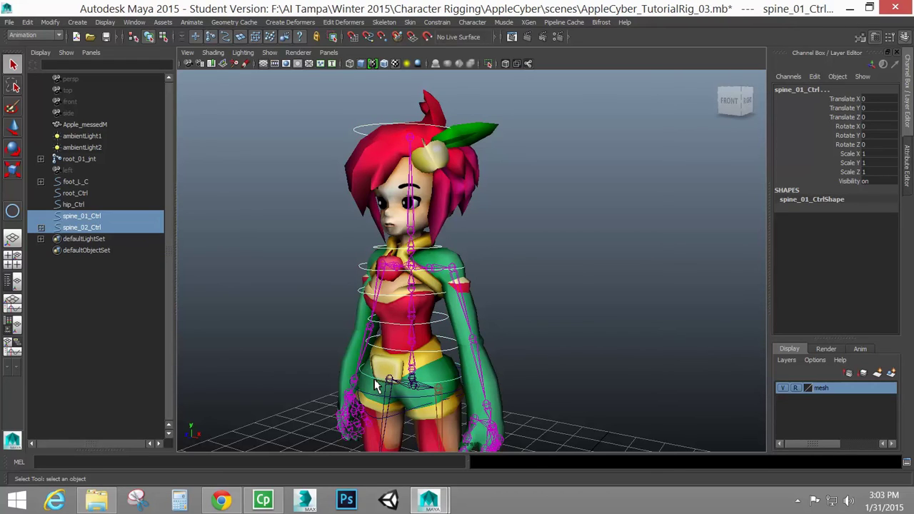
{"action": "key", "text": "p"}
{"action": "left_click", "coordinate": [376, 385]}
{"action": "left_click", "coordinate": [370, 400], "text": "shift"}
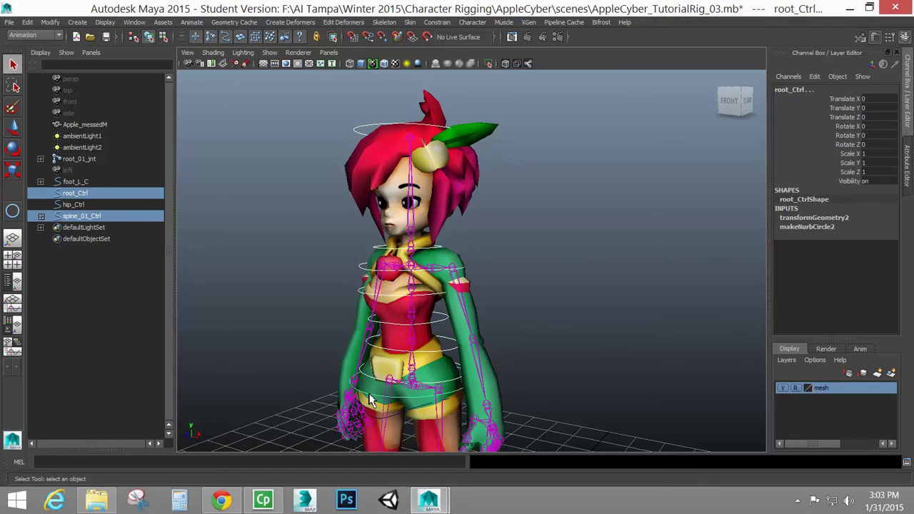
{"action": "key", "text": "p"}
{"action": "left_click", "coordinate": [371, 425]}
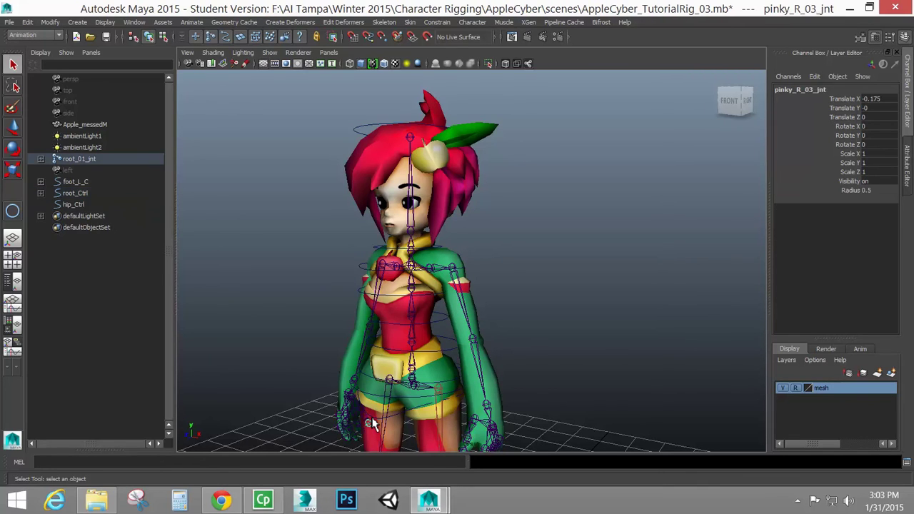
- Parent hip_Ctrl under root_Ctrl
{"action": "left_click", "coordinate": [398, 421]}
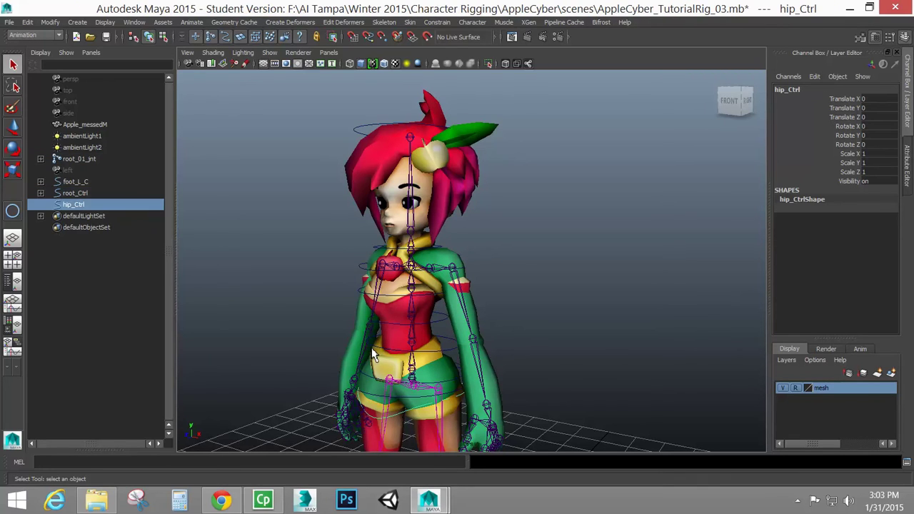
{"action": "left_click_drag", "start_coordinate": [371, 355], "coordinate": [423, 378], "text": "alt"}
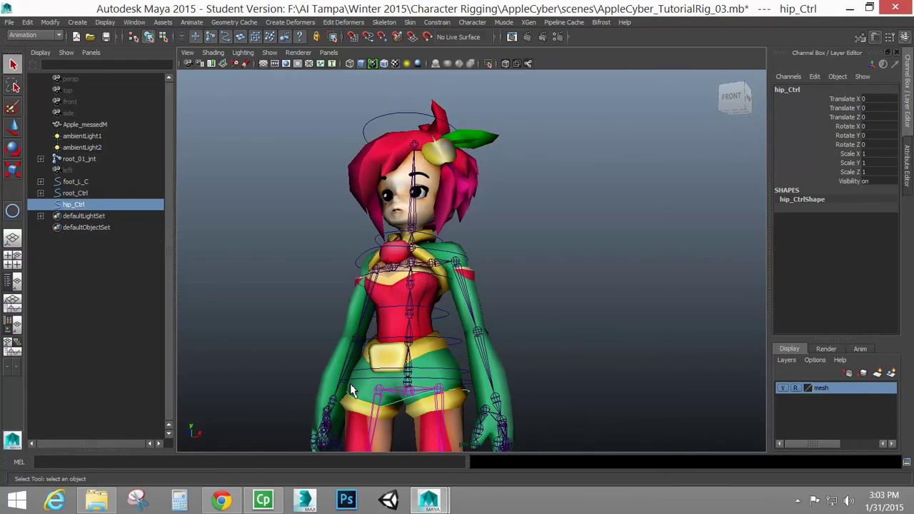
{"action": "key", "text": "p"}
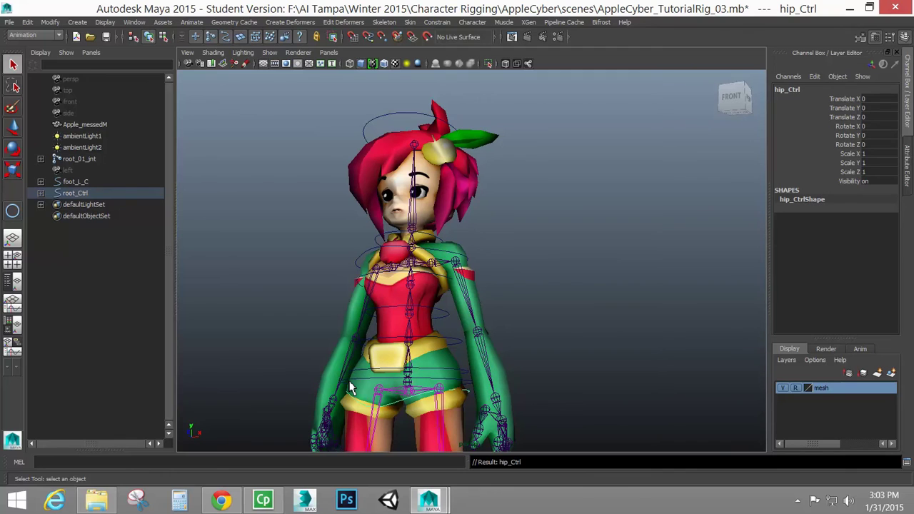
- Select root_Ctrl, test the hierarchy by moving it with the Move tool, undo the move and clear the selection
{"action": "key", "text": "Up"}
{"action": "left_click_drag", "start_coordinate": [350, 387], "coordinate": [410, 393], "text": "alt"}
{"action": "left_click_drag", "start_coordinate": [492, 389], "coordinate": [413, 391], "text": "alt"}
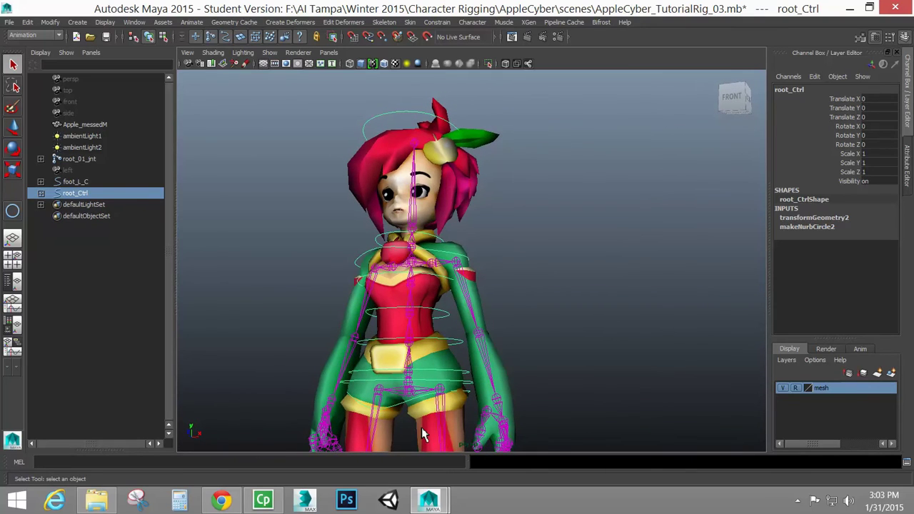
{"action": "right_click_drag", "start_coordinate": [413, 392], "coordinate": [410, 335], "text": "alt"}
{"action": "left_click_drag", "start_coordinate": [411, 335], "coordinate": [441, 319], "text": "alt"}
{"action": "key", "text": "w"}
{"action": "key", "text": "ctrl+z"}
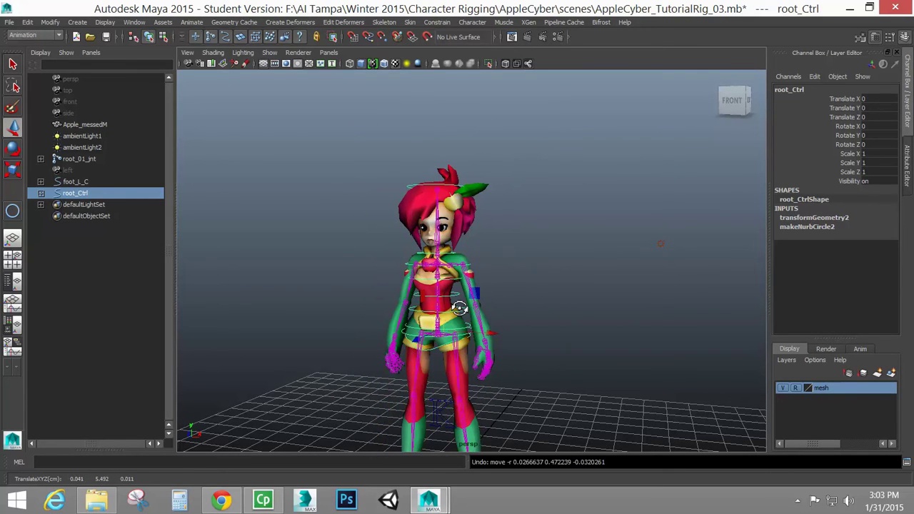
{"action": "right_click_drag", "start_coordinate": [450, 323], "coordinate": [501, 339], "text": "alt"}
{"action": "left_click", "coordinate": [481, 341]}
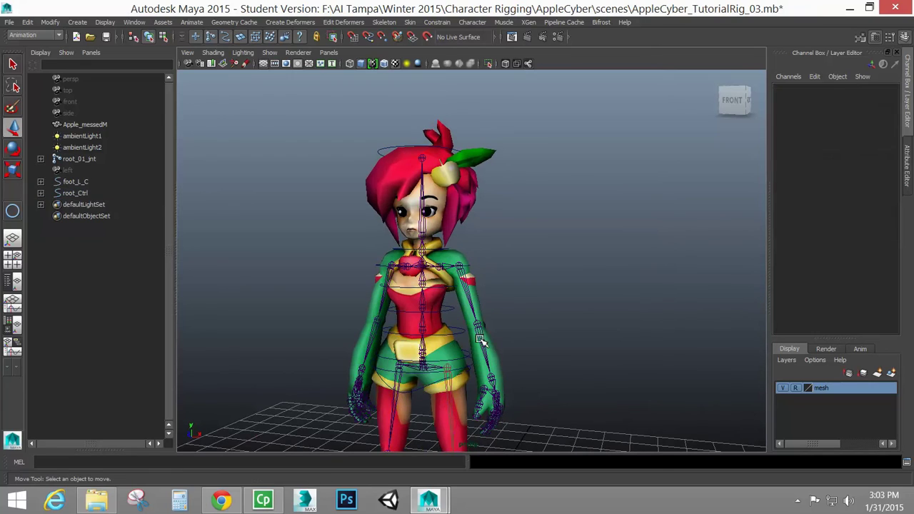
- Test-rotate spine_04_Ctrl to check how the upper body follows, and undo each rotation
{"action": "left_click_drag", "start_coordinate": [440, 292], "coordinate": [404, 316]}
{"action": "key", "text": "e"}
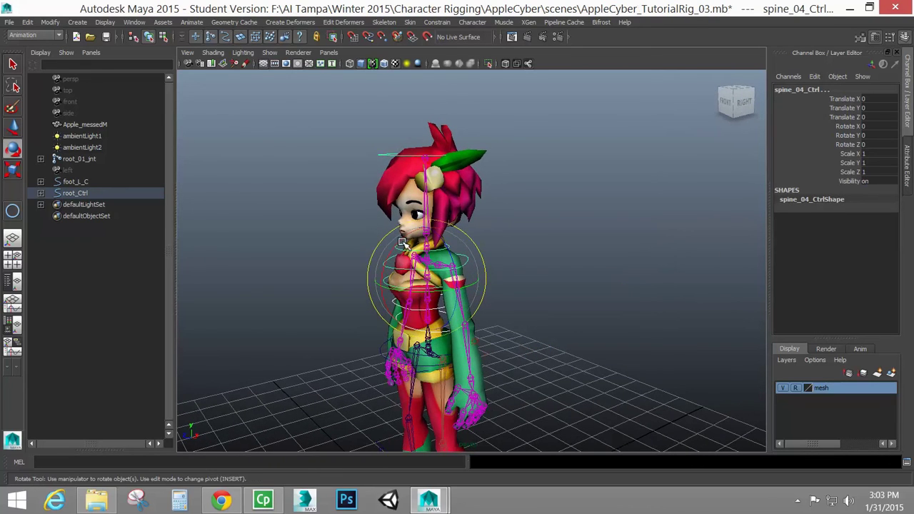
{"action": "mouse_move", "coordinate": [400, 247]}
{"action": "left_mouse_down"}
{"action": "mouse_move", "coordinate": [386, 270]}
{"action": "mouse_move", "coordinate": [391, 253]}
{"action": "left_mouse_up"}
{"action": "key", "text": "ctrl+z"}
{"action": "key", "text": "ctrl+z"}
{"action": "key", "text": "ctrl+z"}
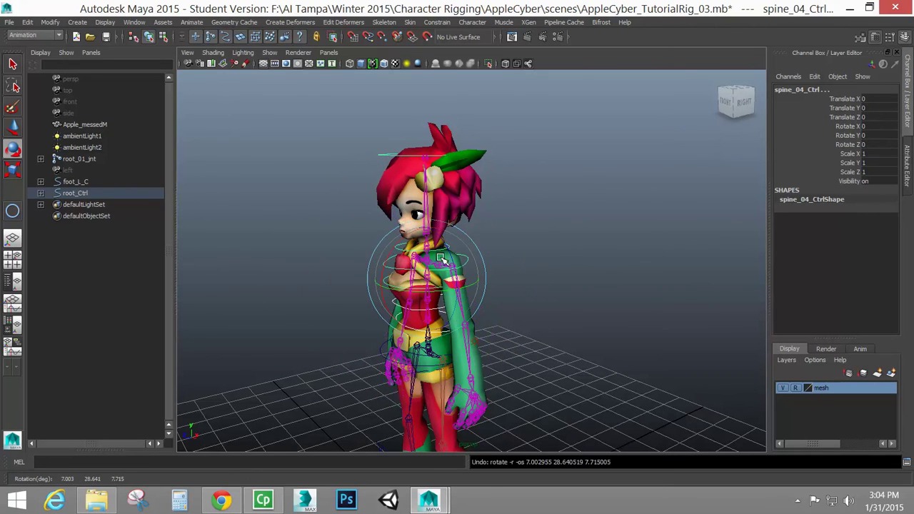
{"action": "left_click_drag", "start_coordinate": [446, 248], "coordinate": [463, 271]}
{"action": "key", "text": "ctrl+z"}
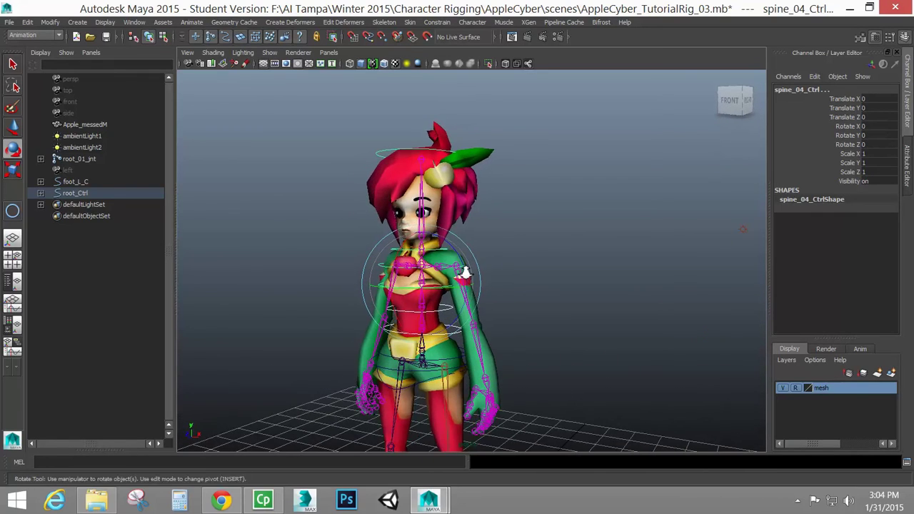
- Test-rotate the control at chest height and head_Ctrl, undoing each rotation
{"action": "right_click_drag", "start_coordinate": [463, 272], "coordinate": [503, 276], "text": "alt"}
{"action": "left_click", "coordinate": [504, 276]}
{"action": "left_click", "coordinate": [463, 270]}
{"action": "mouse_move", "coordinate": [426, 273]}
{"action": "left_mouse_down"}
{"action": "mouse_move", "coordinate": [449, 272]}
{"action": "mouse_move", "coordinate": [431, 271]}
{"action": "left_mouse_up"}
{"action": "key", "text": "ctrl+z"}
{"action": "left_click", "coordinate": [429, 133]}
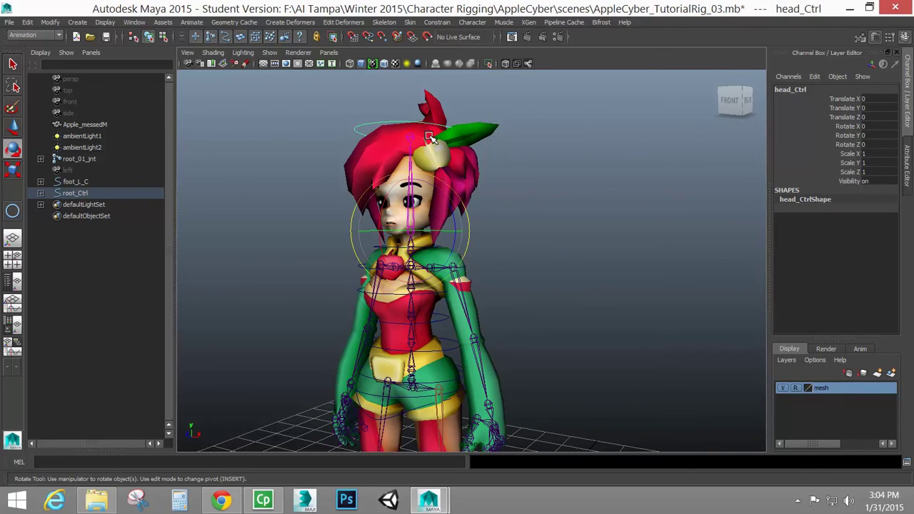
{"action": "left_click_drag", "start_coordinate": [449, 205], "coordinate": [464, 227]}
{"action": "key", "text": "ctrl+z"}
- Test rotating and moving root_Ctrl to check the full control hierarchy, and undo both transformations
{"action": "right_click_drag", "start_coordinate": [527, 345], "coordinate": [418, 316], "text": "alt"}
{"action": "right_click_drag", "start_coordinate": [398, 255], "coordinate": [478, 301], "text": "alt"}
{"action": "left_click_drag", "start_coordinate": [478, 301], "coordinate": [552, 305], "text": "alt"}
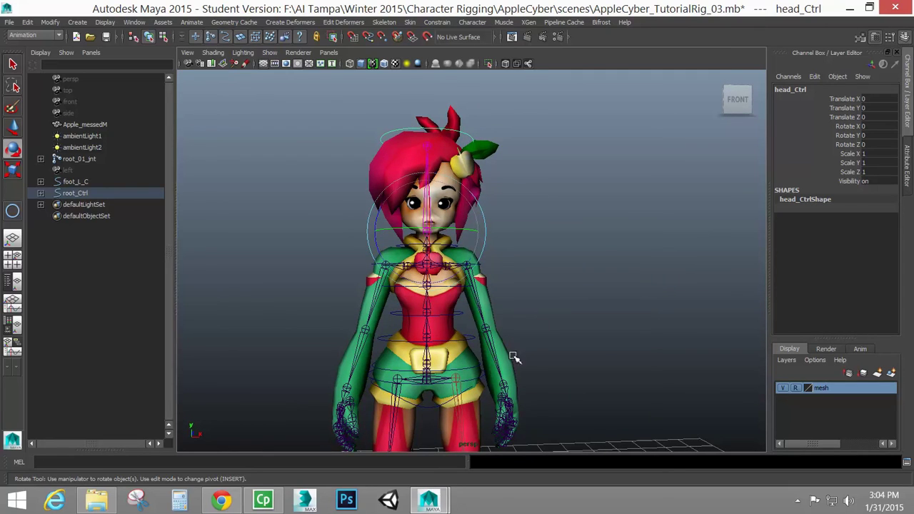
{"action": "left_click", "coordinate": [480, 381]}
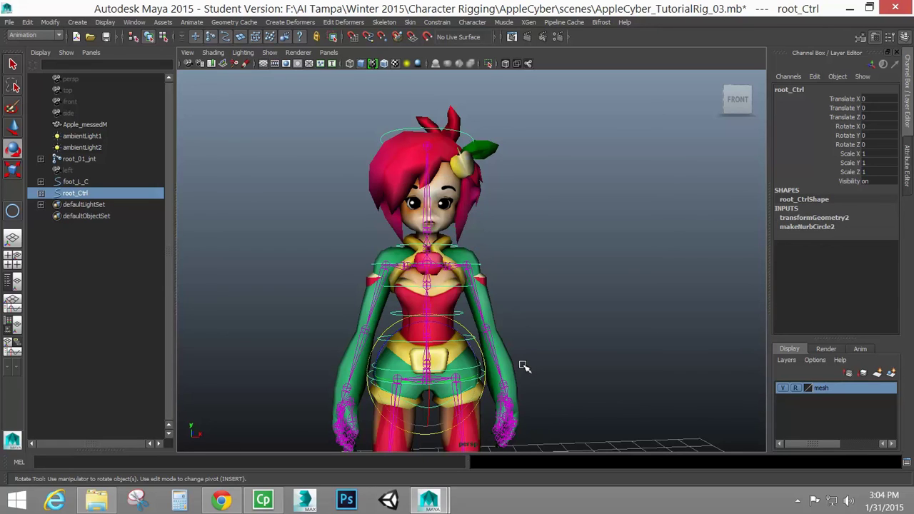
{"action": "left_click_drag", "start_coordinate": [481, 359], "coordinate": [446, 366]}
{"action": "key", "text": "ctrl+z"}
{"action": "key", "text": "w"}
{"action": "key", "text": "ctrl+z"}
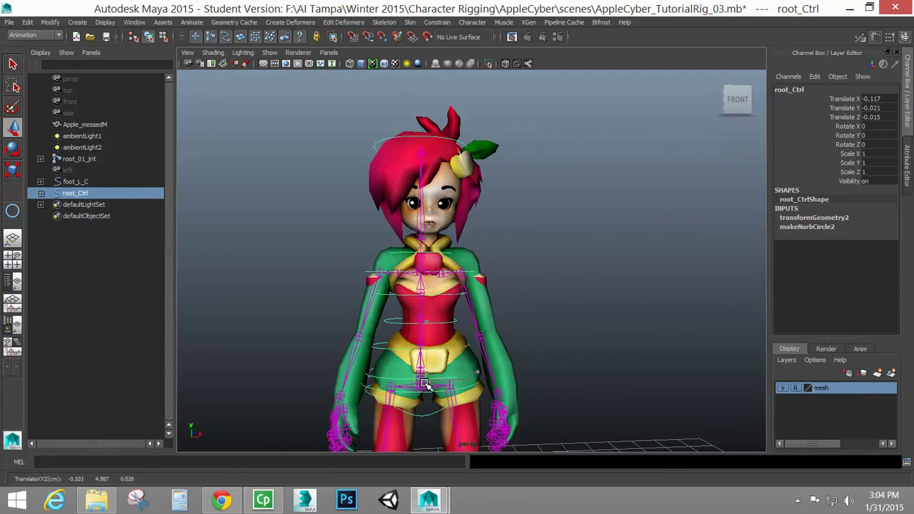
{"action": "key", "text": "ctrl+z"}
{"action": "scroll", "coordinate": [461, 354], "scroll_direction": "down", "scroll_amount": 3}
{"action": "scroll", "coordinate": [461, 354], "scroll_direction": "down", "scroll_amount": 2}
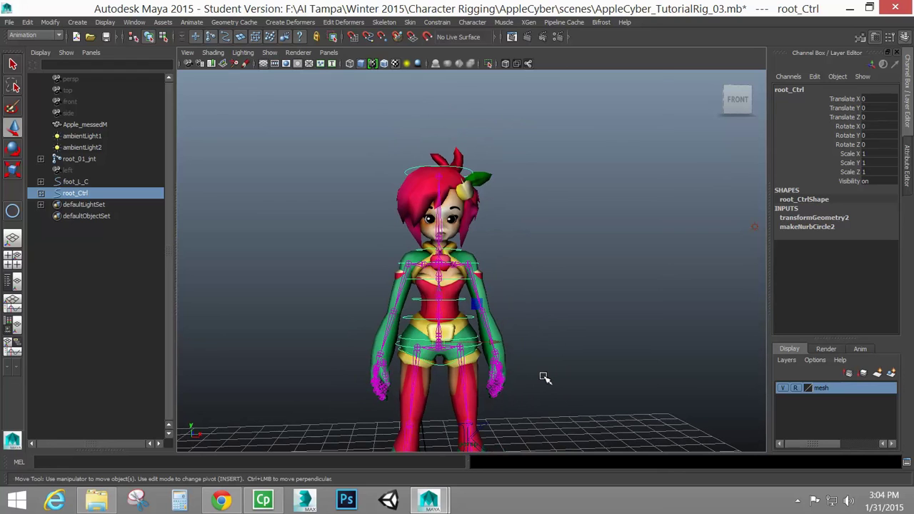
{"action": "left_click_drag", "start_coordinate": [551, 374], "coordinate": [526, 364], "text": "alt"}
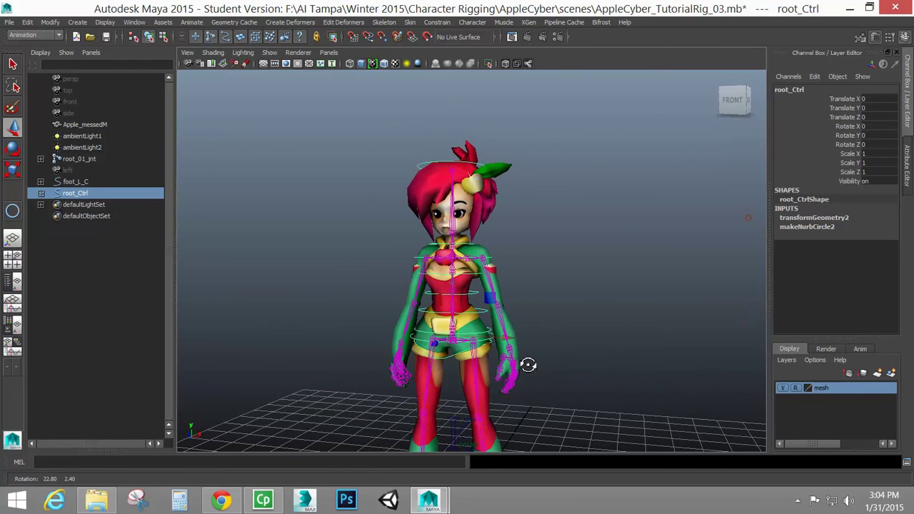
{"action": "middle_click_drag", "start_coordinate": [527, 365], "coordinate": [523, 358], "text": "alt"}
{"action": "right_click_drag", "start_coordinate": [523, 358], "coordinate": [559, 378], "text": "alt"}
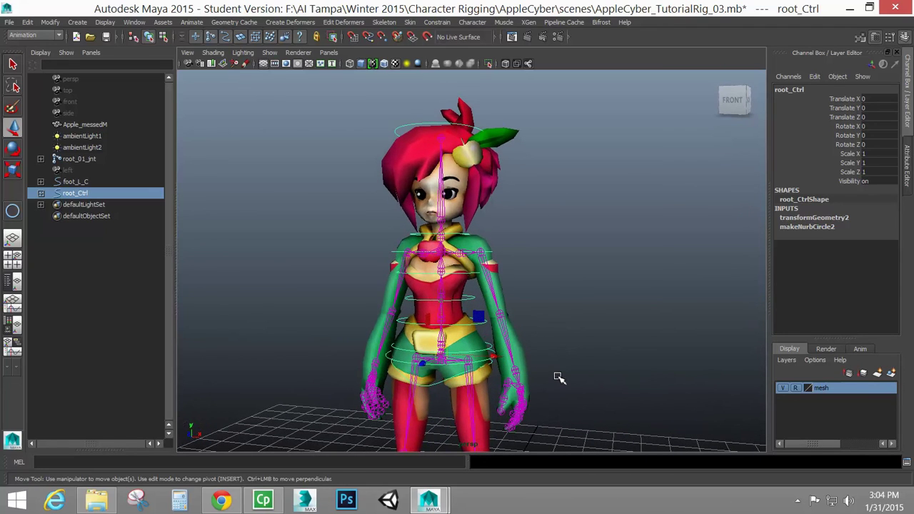